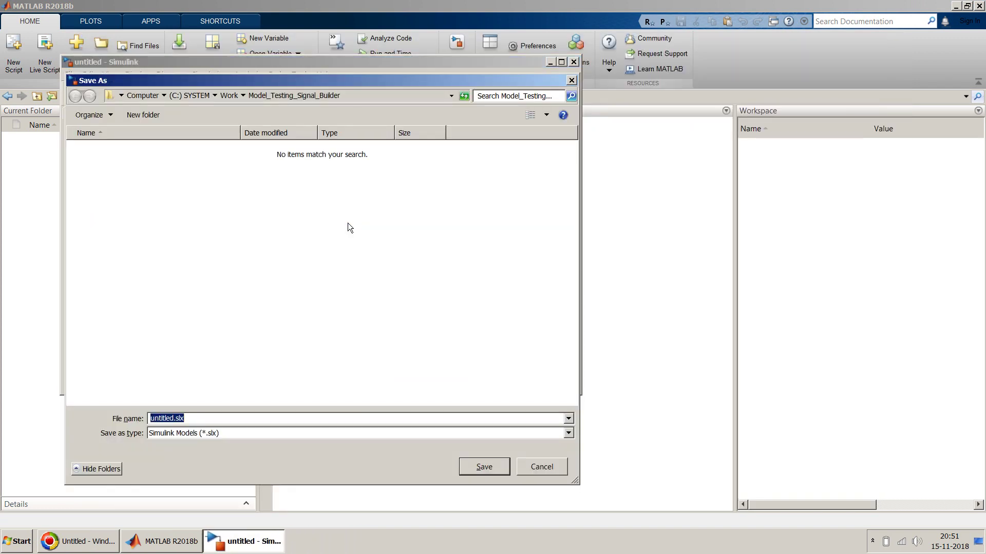
Step: Save the new Simulink model as ModelTestingSignalBuilder in the Model_Testing_Signal_Builder folder
{"action": "type", "text": "Modle"}
{"action": "key", "text": "BackSpace"}
{"action": "key", "text": "BackSpace"}
{"action": "type", "text": "elTestingSignalBuilder"}
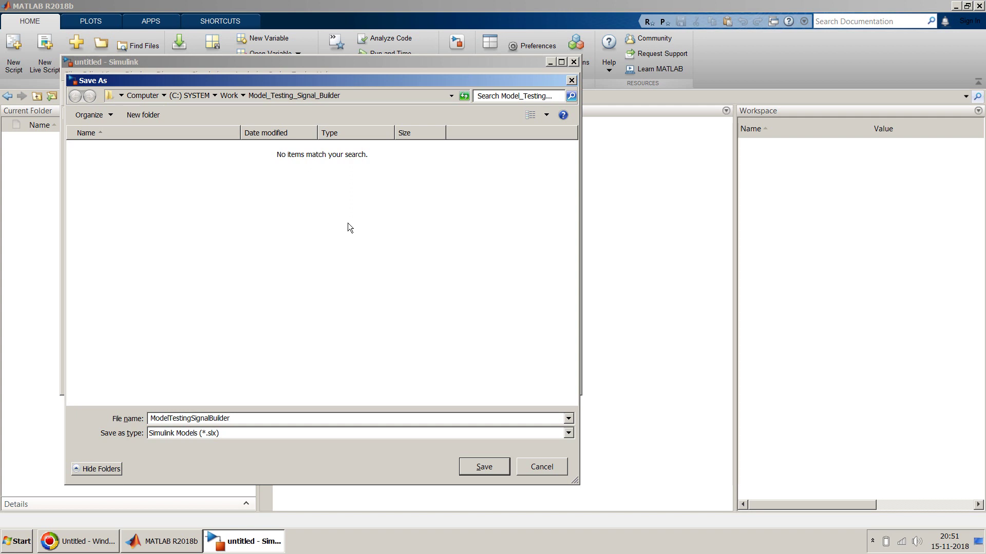
{"action": "key", "text": "Return"}
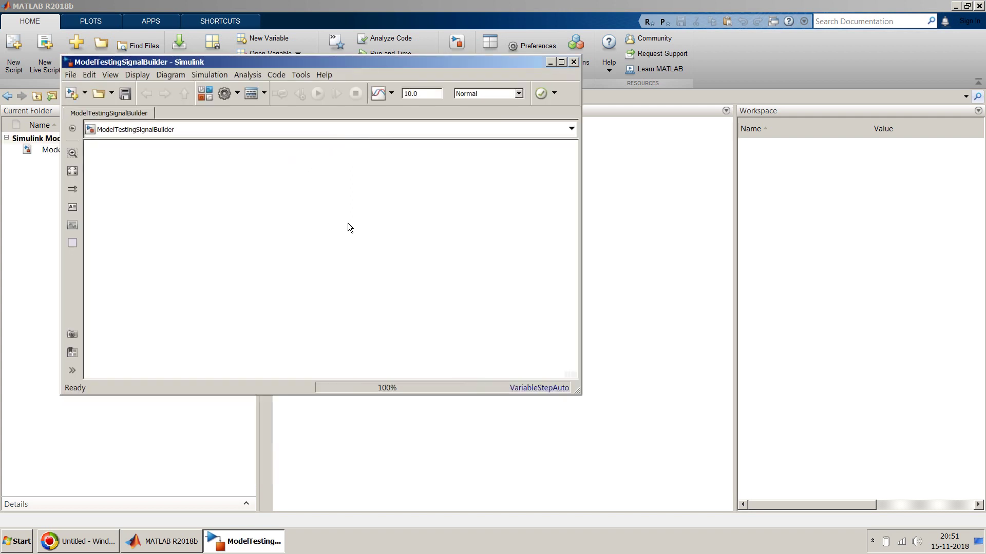
Step: Add the annotation y=2*u+3*v+1 to the empty model and place it near the canvas's upper middle
{"action": "left_click_drag", "start_coordinate": [394, 62], "coordinate": [647, 78]}
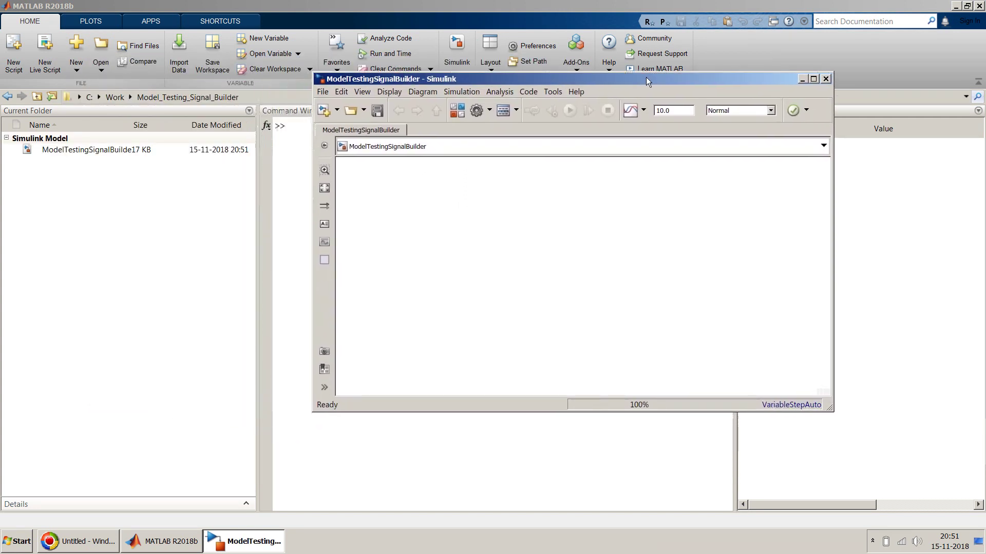
{"action": "double_click", "coordinate": [514, 205]}
{"action": "type", "text": "y="}
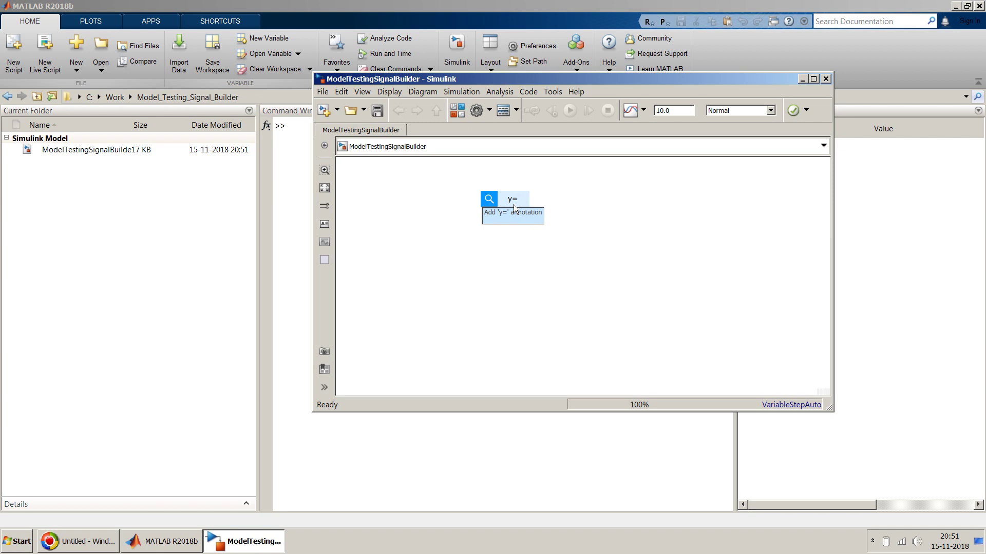
{"action": "type", "text": "2*u+3"}
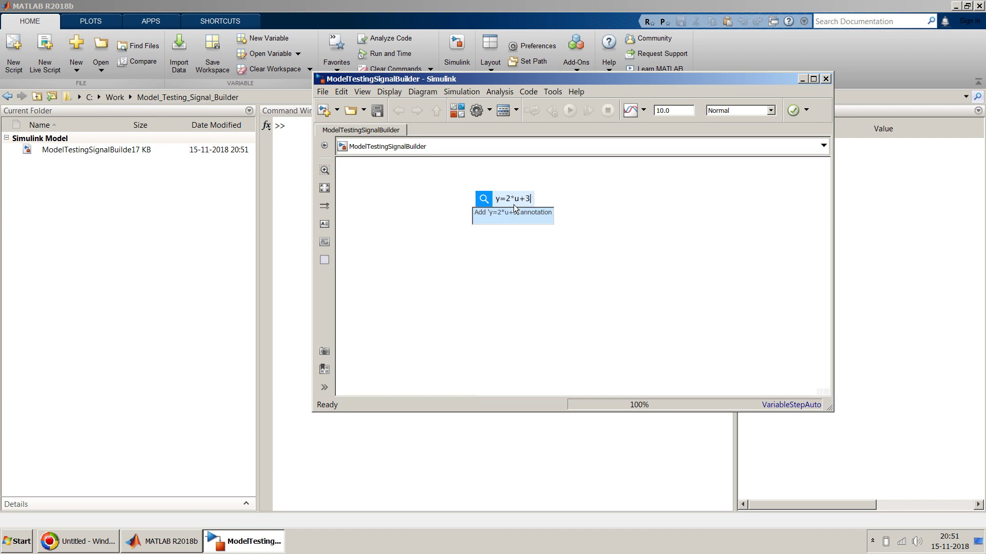
{"action": "type", "text": "*v+1"}
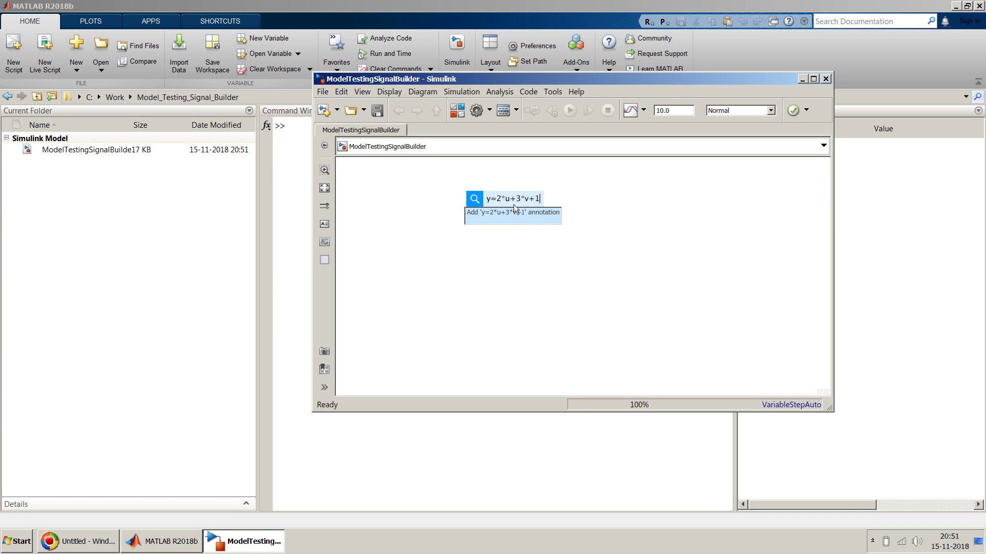
{"action": "key", "text": "Return"}
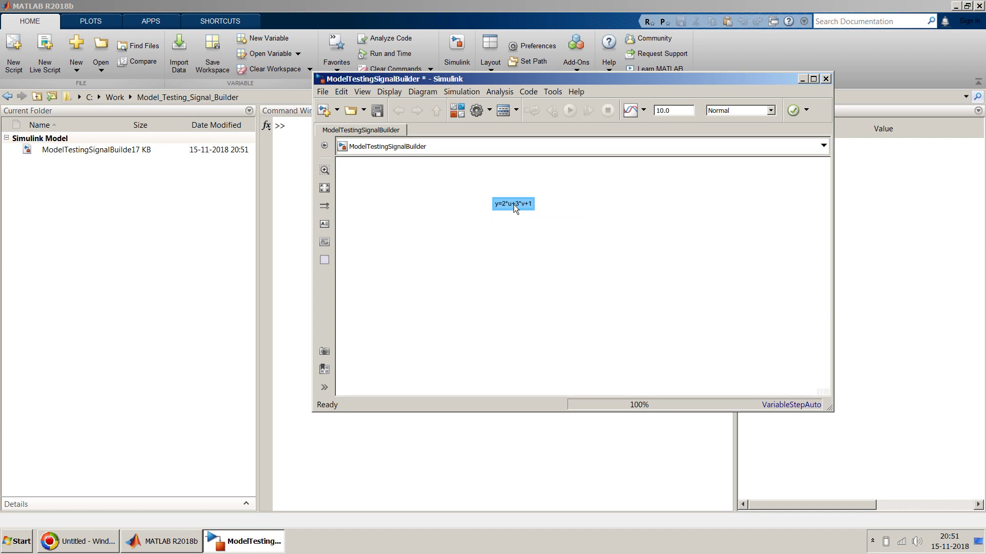
{"action": "left_click", "coordinate": [525, 234]}
{"action": "left_click_drag", "start_coordinate": [561, 173], "coordinate": [556, 191]}
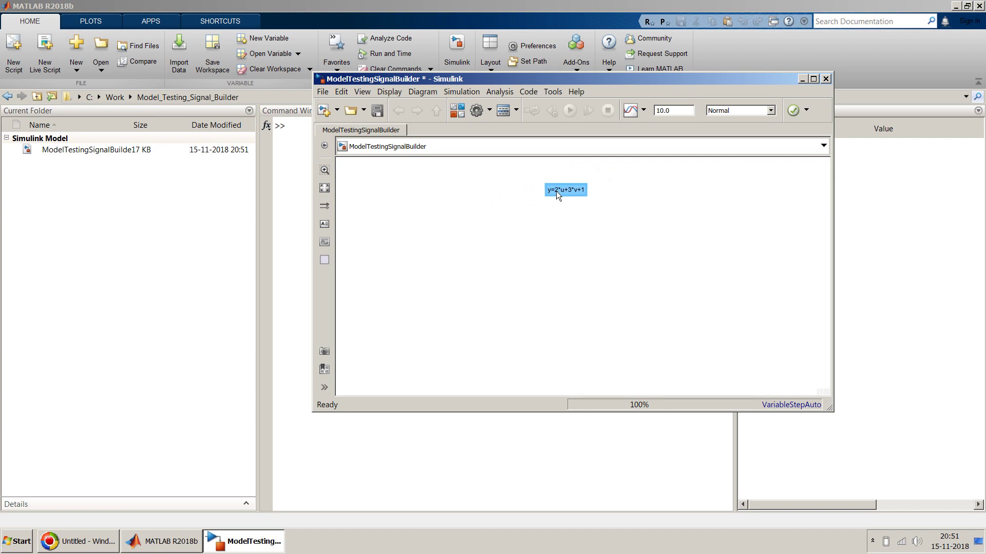
{"action": "left_click", "coordinate": [550, 242]}
{"action": "left_click", "coordinate": [555, 192]}
Step: Insert a Simulink Add block below the annotation with the sign list +++ and enlarge it
{"action": "double_click", "coordinate": [547, 276]}
{"action": "type", "text": "add"}
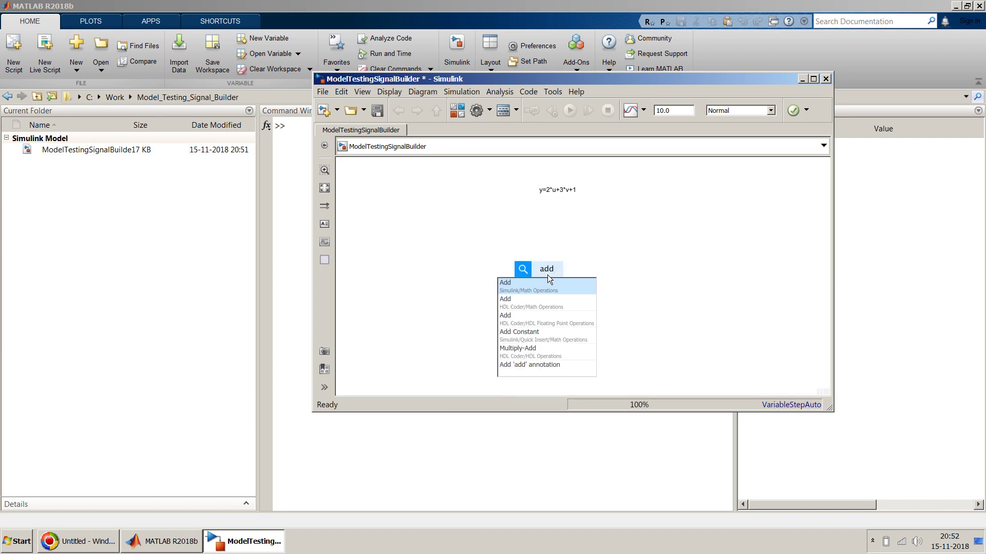
{"action": "key", "text": "Return"}
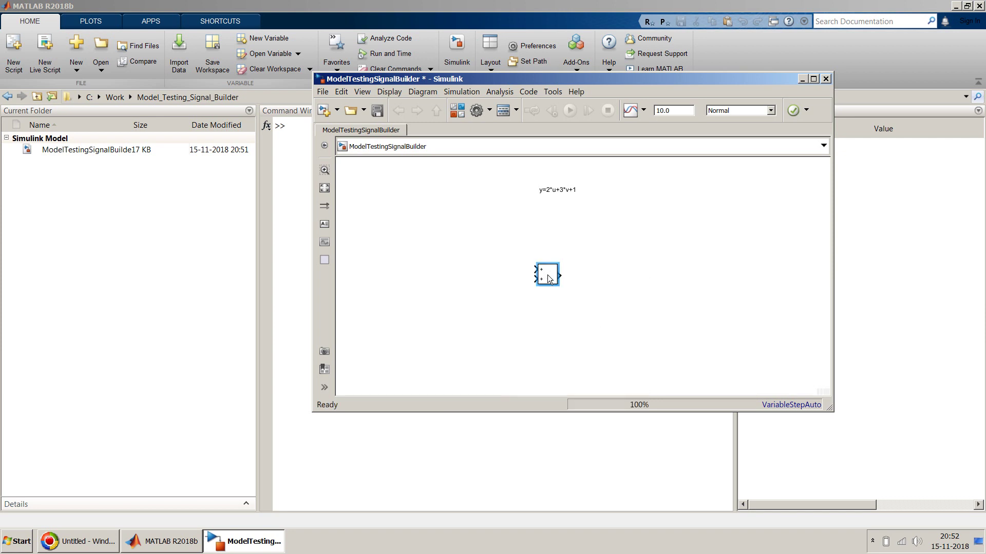
{"action": "type", "text": "+++"}
{"action": "key", "text": "Return"}
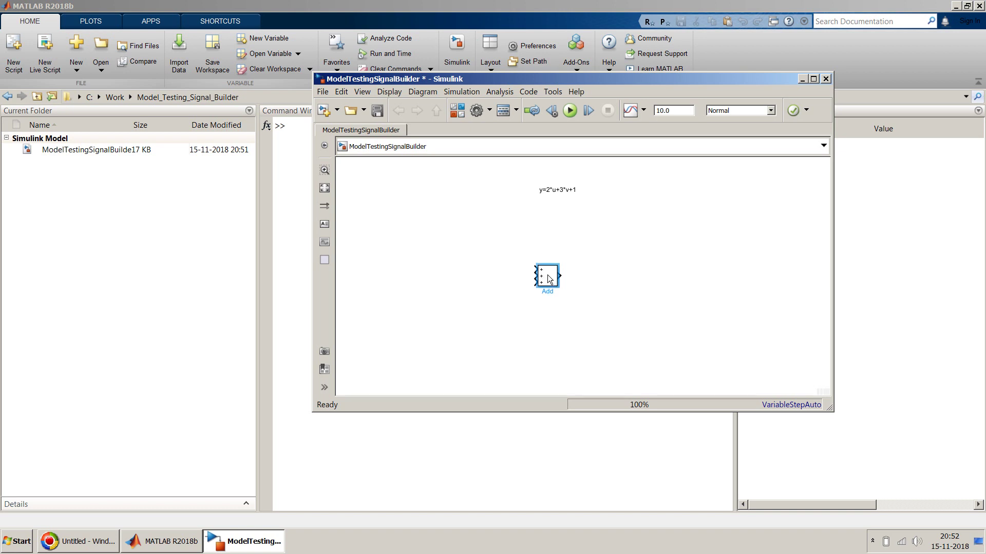
{"action": "mouse_move", "coordinate": [561, 299]}
{"action": "left_mouse_down"}
{"action": "mouse_move", "coordinate": [565, 323]}
{"action": "mouse_move", "coordinate": [561, 273]}
{"action": "mouse_move", "coordinate": [587, 304]}
{"action": "left_mouse_up"}
Step: Insert a Simulink Display block to the right of the Add block and connect it to the Add output
{"action": "left_click", "coordinate": [688, 276]}
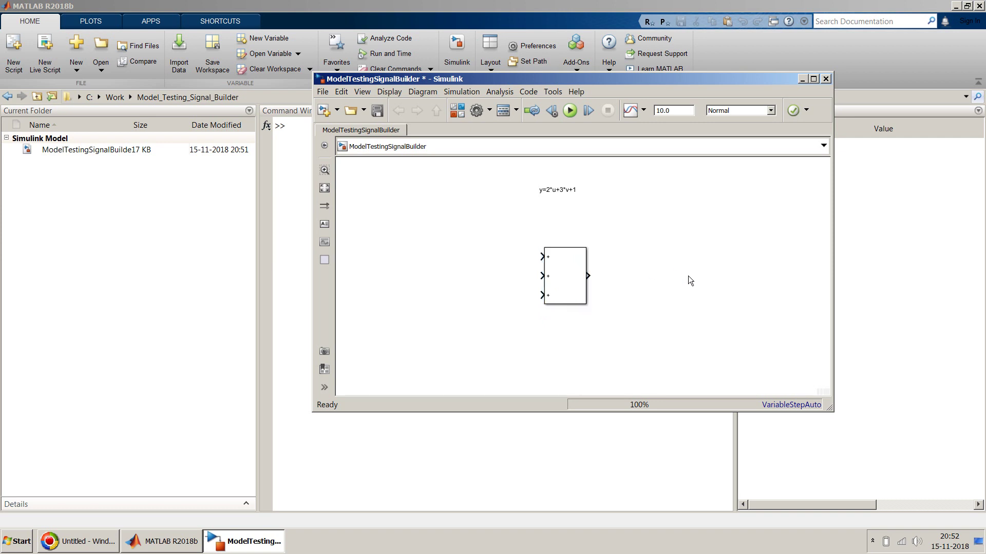
{"action": "type", "text": "displ"}
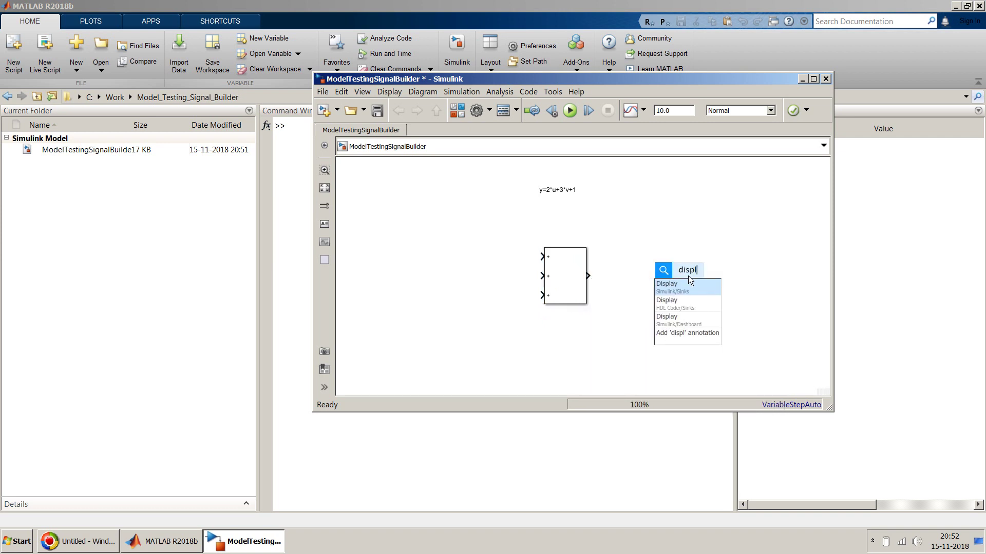
{"action": "key", "text": "Return"}
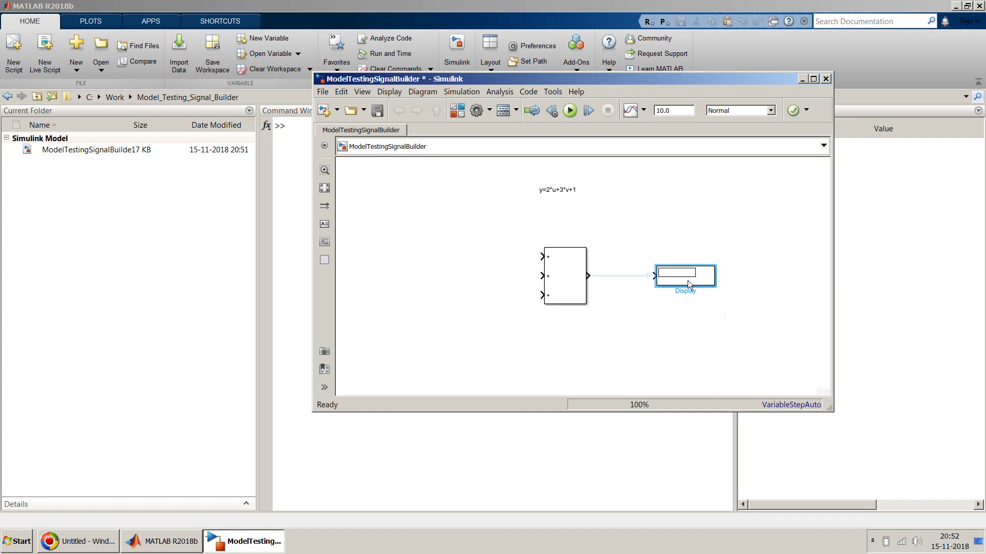
Step: Insert a Gain block with value 2 feeding the Add block's first input
{"action": "left_click", "coordinate": [490, 257]}
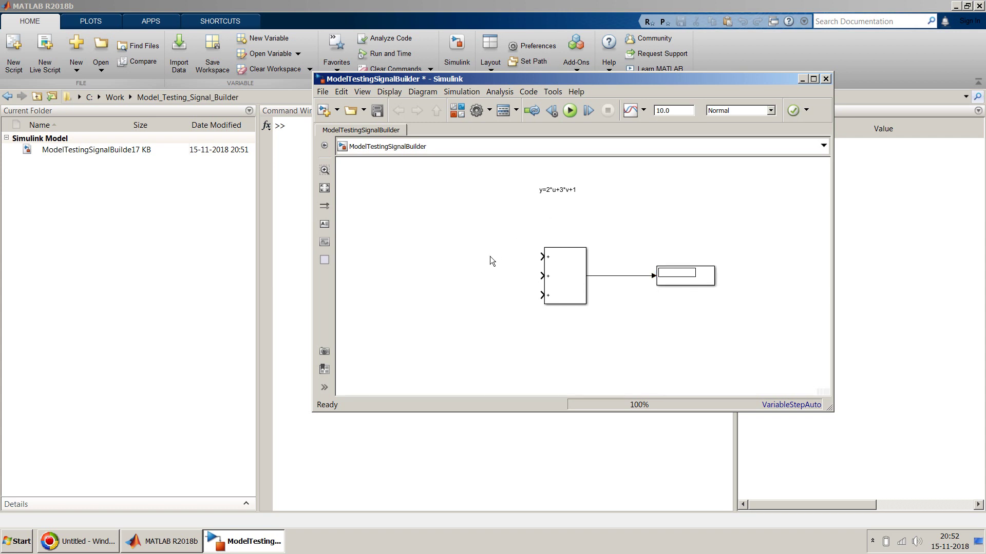
{"action": "type", "text": "gain"}
{"action": "key", "text": "Return"}
{"action": "type", "text": "2"}
{"action": "key", "text": "Return"}
Step: Insert a Gain block with value 3 below the first gain and connect it to the Add block's second input
{"action": "double_click", "coordinate": [483, 295]}
{"action": "type", "text": "gain"}
{"action": "key", "text": "Return"}
{"action": "type", "text": "3"}
{"action": "key", "text": "Return"}
{"action": "left_click_drag", "start_coordinate": [484, 299], "coordinate": [494, 280]}
{"action": "left_click", "coordinate": [513, 276]}
{"action": "left_click", "coordinate": [489, 259]}
Step: Insert a Constant block with value 1 below the gains and connect it to the Add block's third input
{"action": "double_click", "coordinate": [481, 307]}
{"action": "type", "text": "cons"}
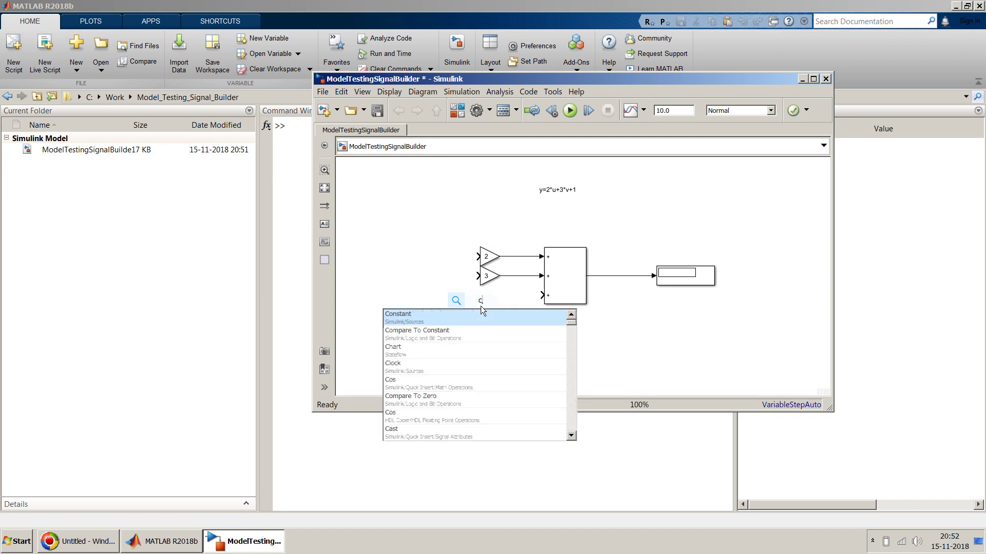
{"action": "key", "text": "Return"}
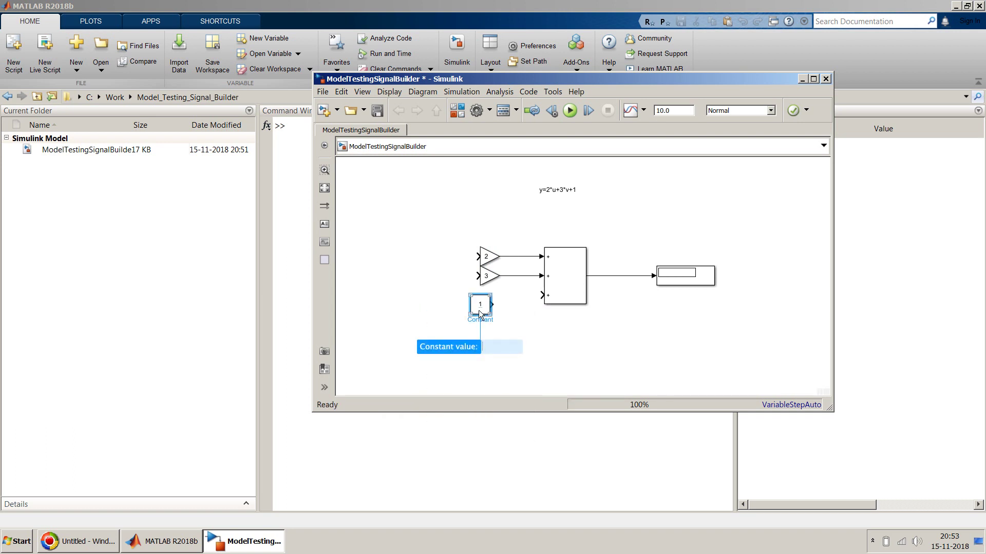
{"action": "left_click_drag", "start_coordinate": [478, 313], "coordinate": [494, 303]}
{"action": "left_click", "coordinate": [506, 297]}
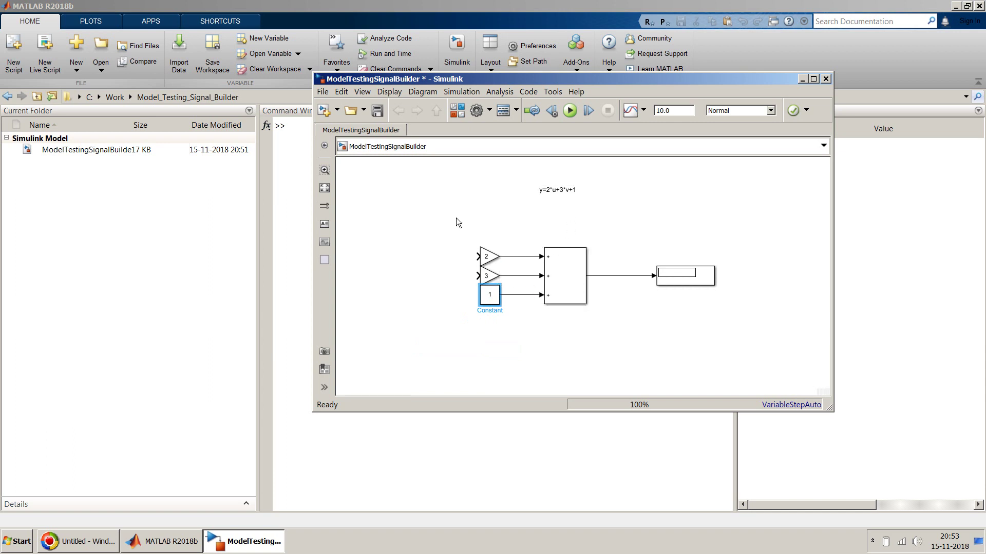
Step: Group the gains, constant and Add block into a subsystem, widen it, and check its contents before returning to the top level
{"action": "left_click_drag", "start_coordinate": [444, 218], "coordinate": [635, 317]}
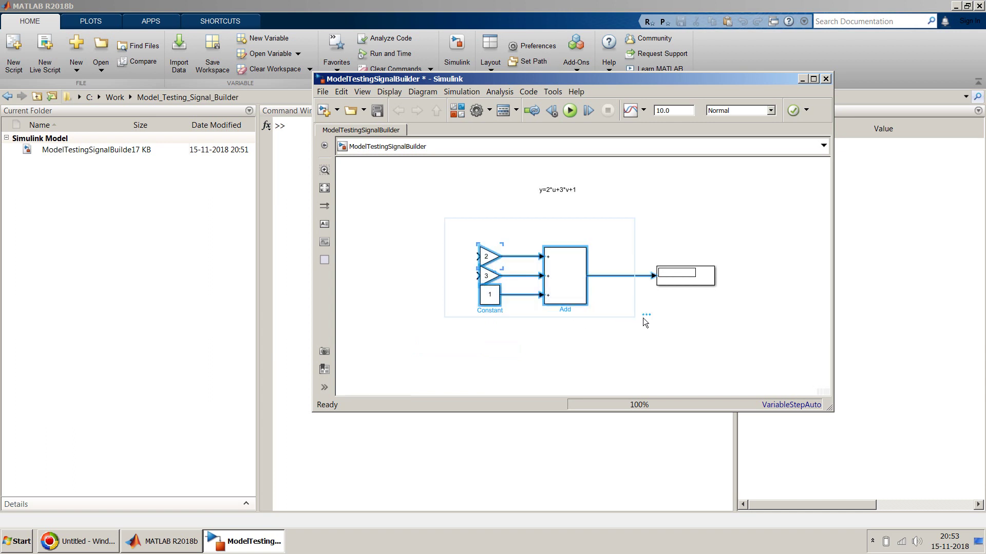
{"action": "left_click", "coordinate": [651, 309]}
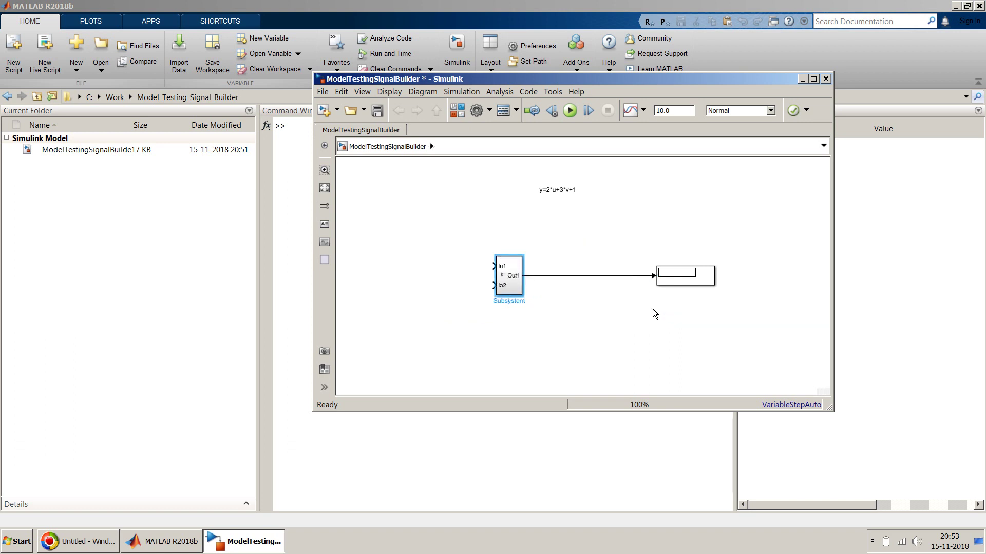
{"action": "left_click_drag", "start_coordinate": [523, 295], "coordinate": [579, 297]}
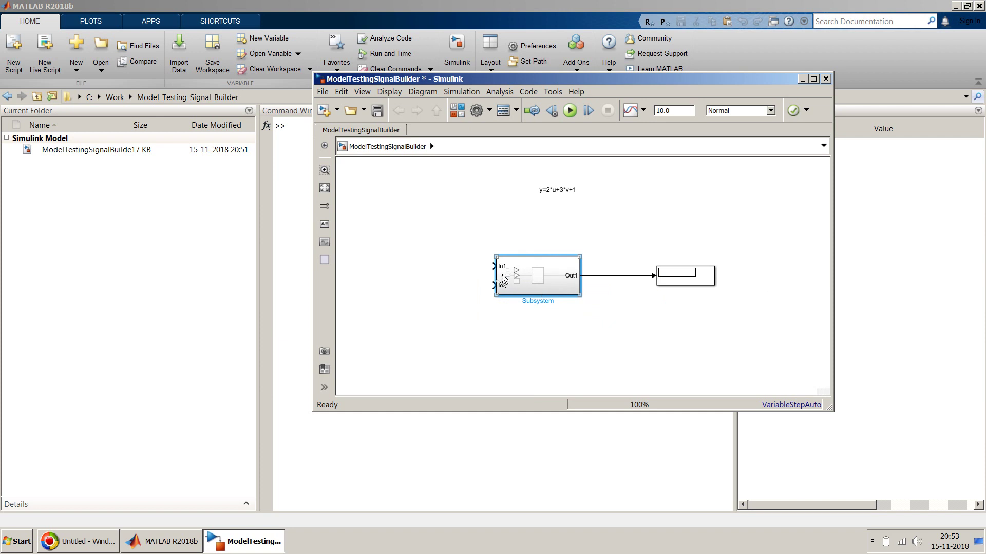
{"action": "double_click", "coordinate": [518, 280]}
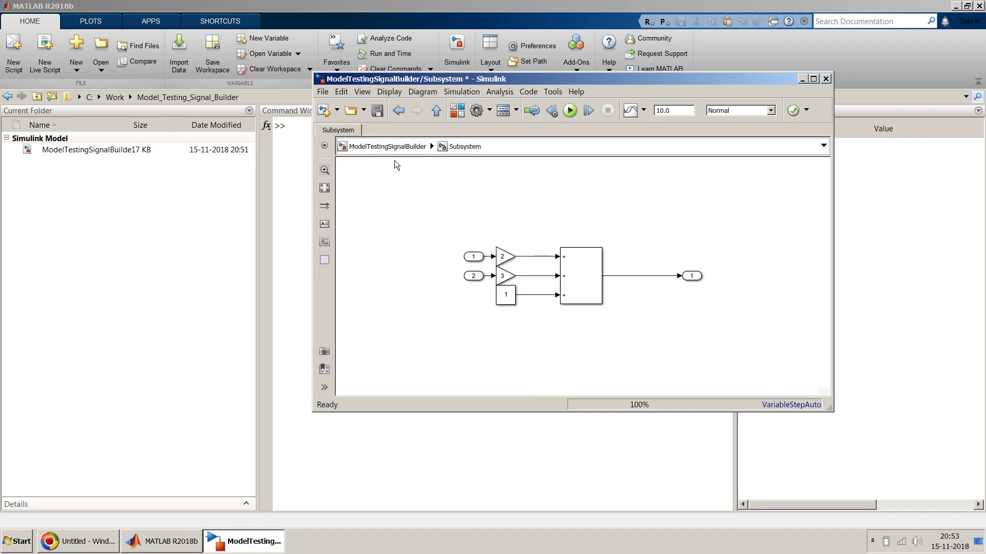
{"action": "left_click", "coordinate": [390, 148]}
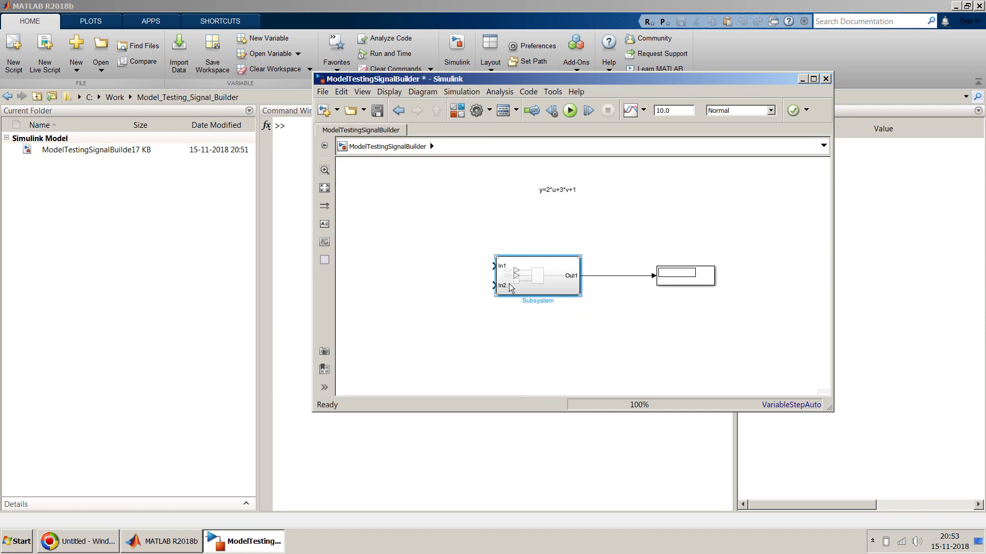
Step: Move the equation annotation just above the subsystem and rename the subsystem Plant Model
{"action": "left_click_drag", "start_coordinate": [559, 192], "coordinate": [537, 219]}
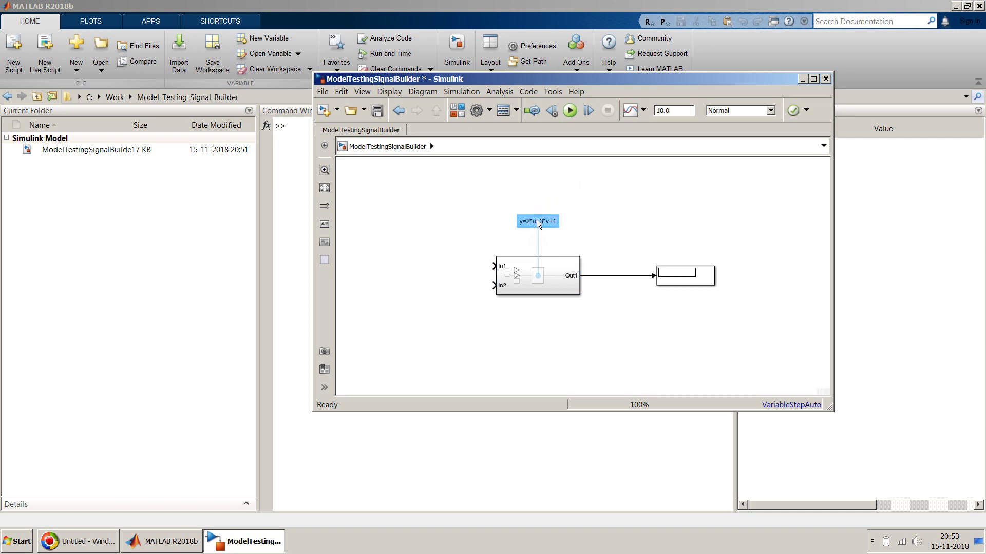
{"action": "left_click", "coordinate": [537, 282]}
{"action": "mouse_move", "coordinate": [537, 251]}
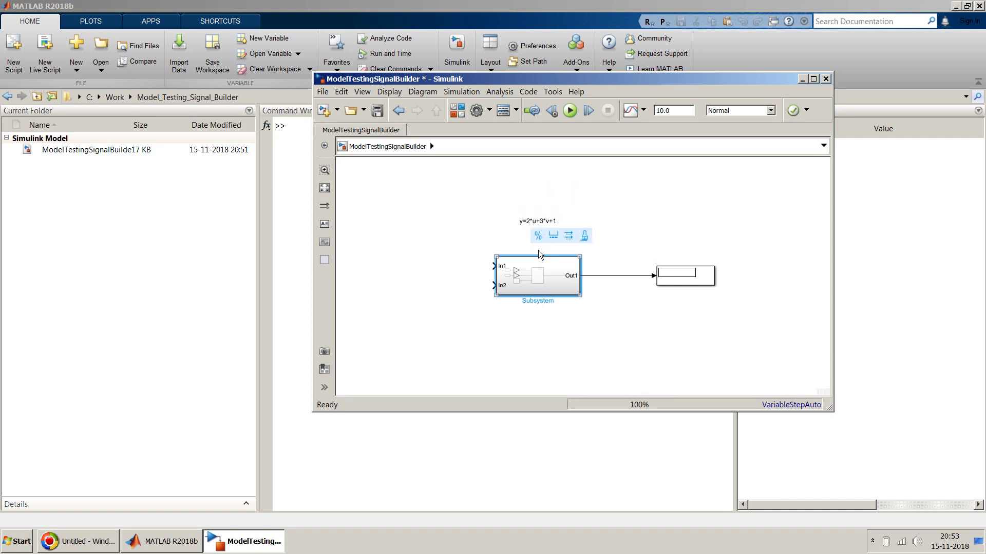
{"action": "left_click", "coordinate": [540, 300]}
{"action": "type", "text": "Plant"}
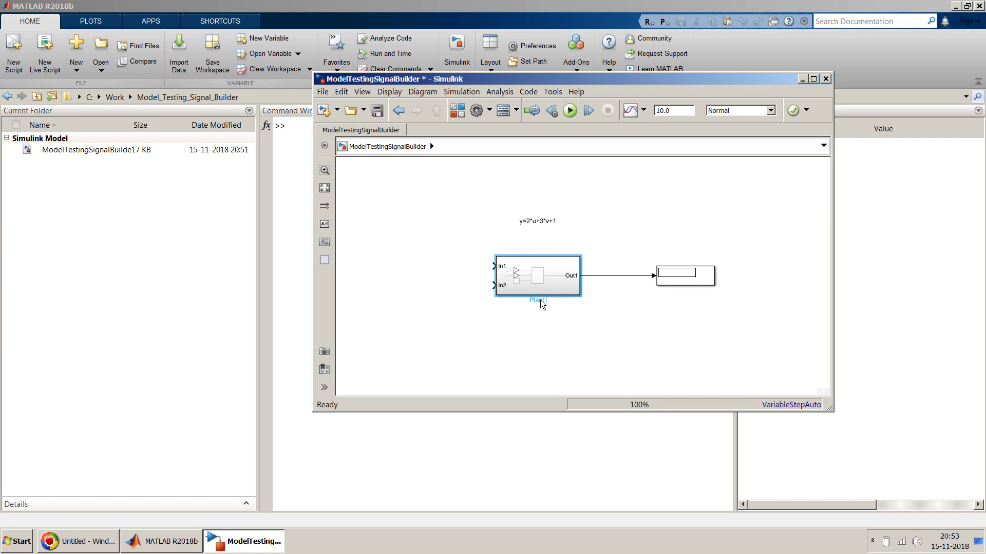
{"action": "type", "text": " Model"}
{"action": "left_click", "coordinate": [543, 328]}
Step: Shift the Plant Model slightly right and insert a Constant block with value 4 level with its In1 input
{"action": "left_click", "coordinate": [564, 283]}
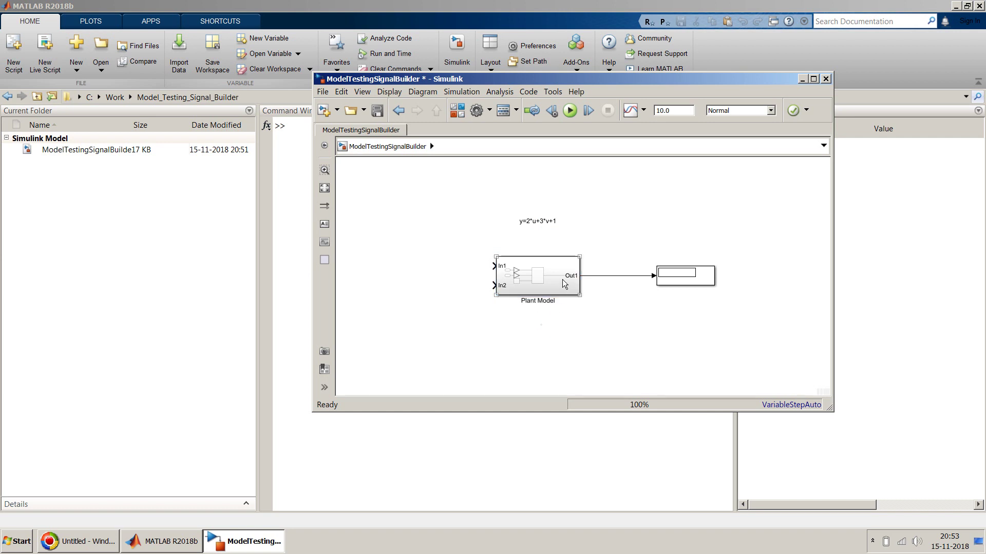
{"action": "left_click_drag", "start_coordinate": [564, 283], "coordinate": [580, 283]}
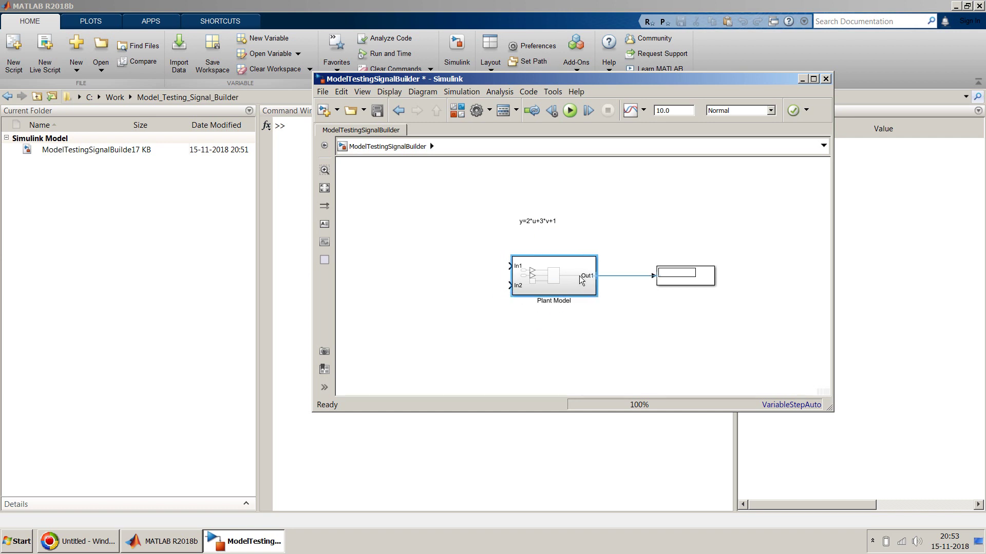
{"action": "left_click", "coordinate": [451, 267]}
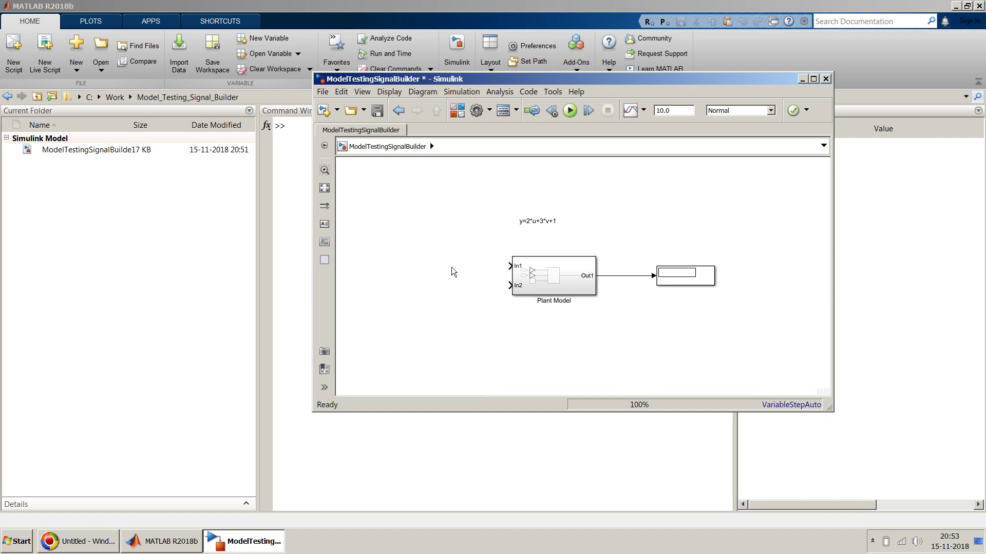
{"action": "double_click", "coordinate": [451, 267]}
{"action": "type", "text": "const"}
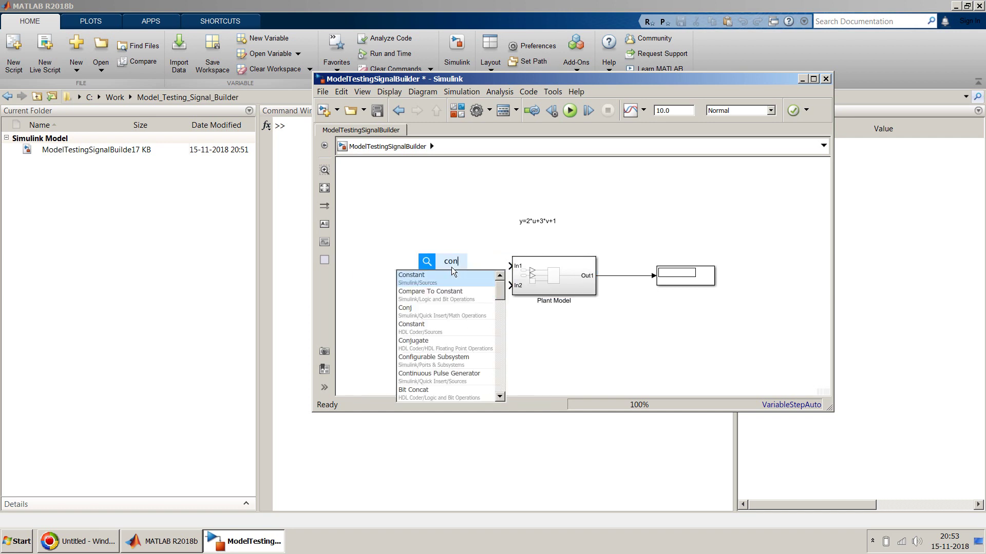
{"action": "key", "text": "Return"}
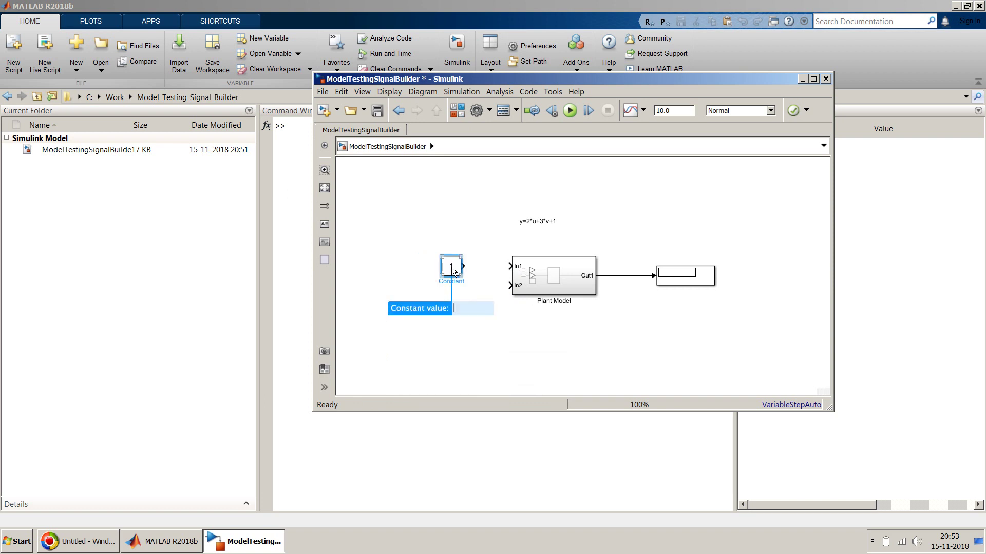
{"action": "type", "text": "4"}
{"action": "key", "text": "Return"}
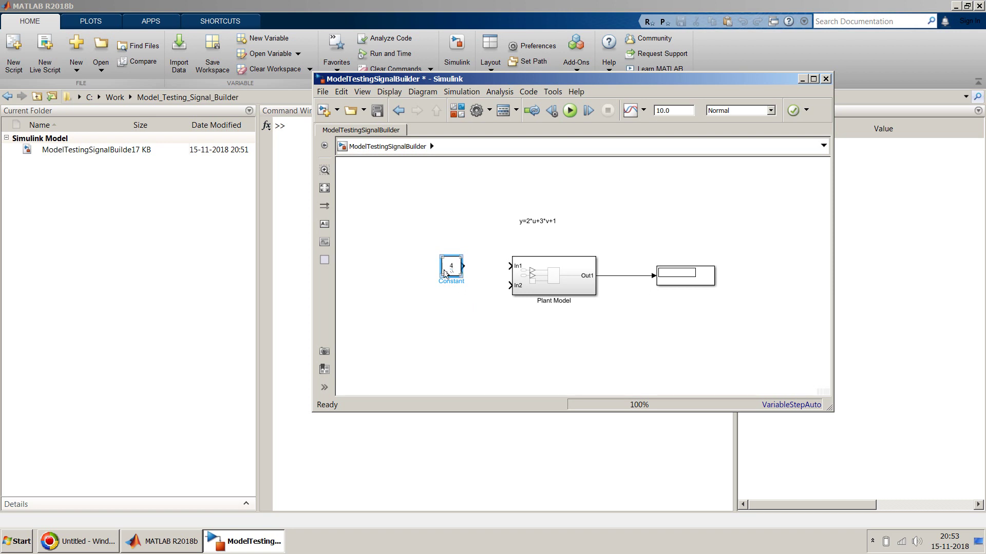
Step: Duplicate the constant directly below the original and set the copy's constant value to 2
{"action": "left_click_drag", "start_coordinate": [451, 273], "coordinate": [448, 297]}
{"action": "double_click", "coordinate": [450, 293]}
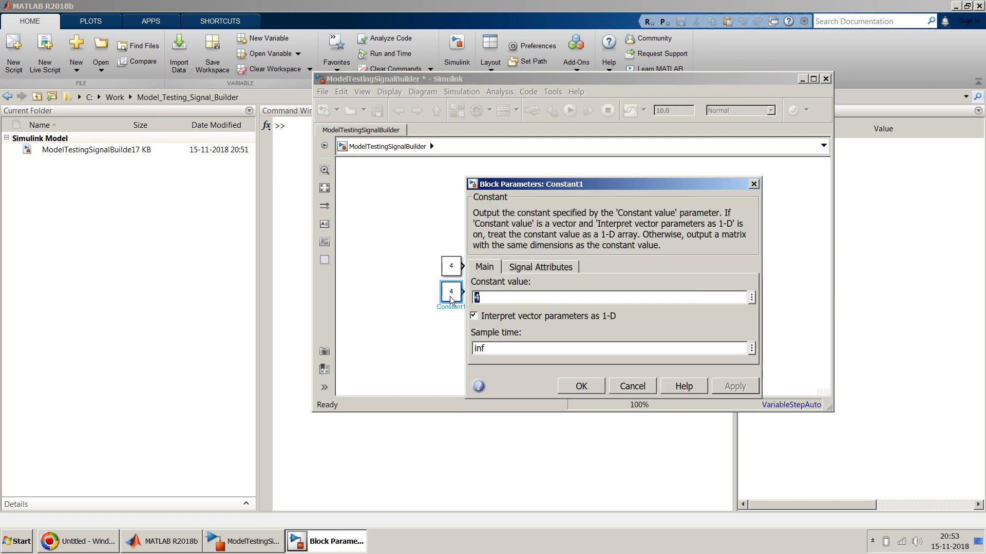
{"action": "type", "text": "2"}
{"action": "key", "text": "Return"}
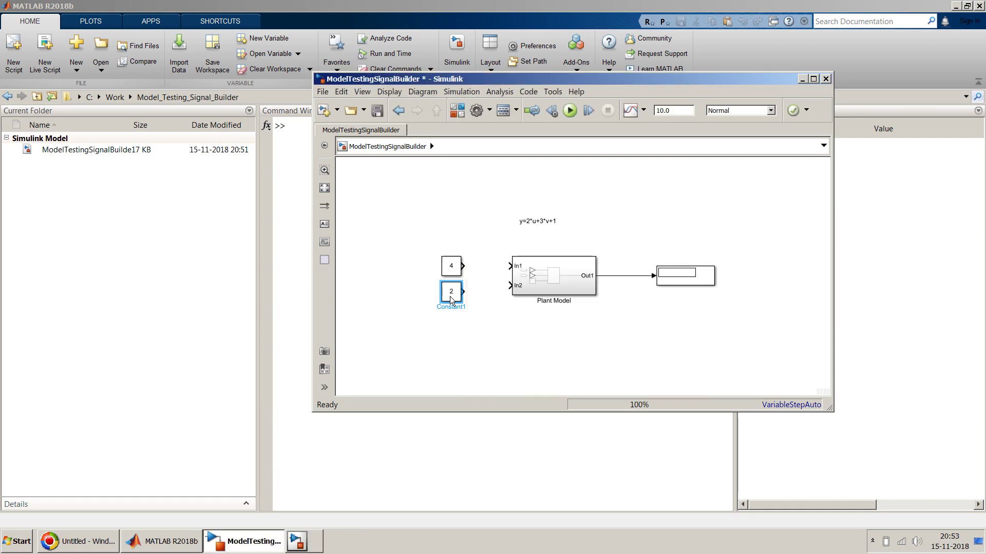
Step: Connect the constant 4 to the Plant Model's In1 input and the constant 2 to its In2 input
{"action": "left_click", "coordinate": [457, 263]}
{"action": "left_click_drag", "start_coordinate": [461, 265], "coordinate": [509, 266]}
{"action": "left_click", "coordinate": [458, 291]}
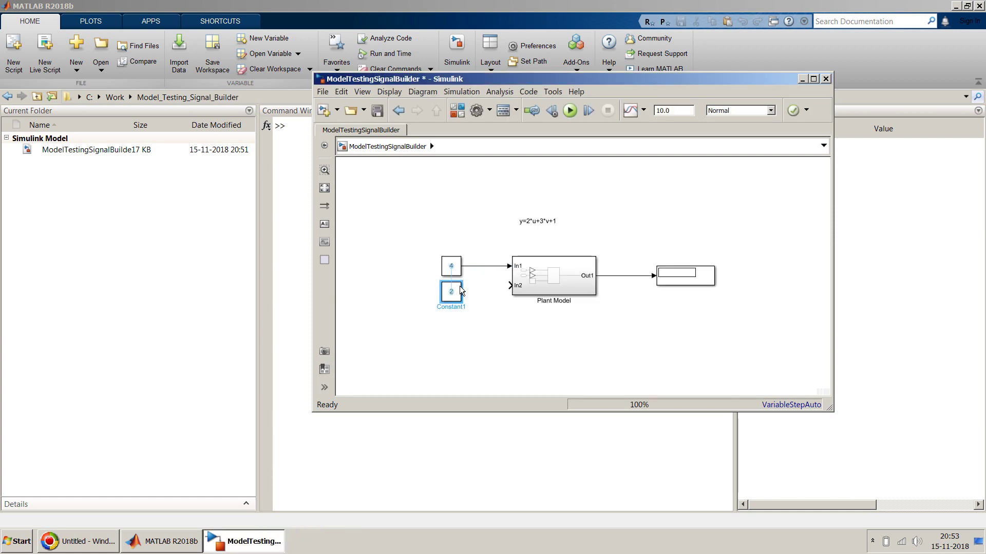
{"action": "left_click", "coordinate": [554, 273], "text": "ctrl"}
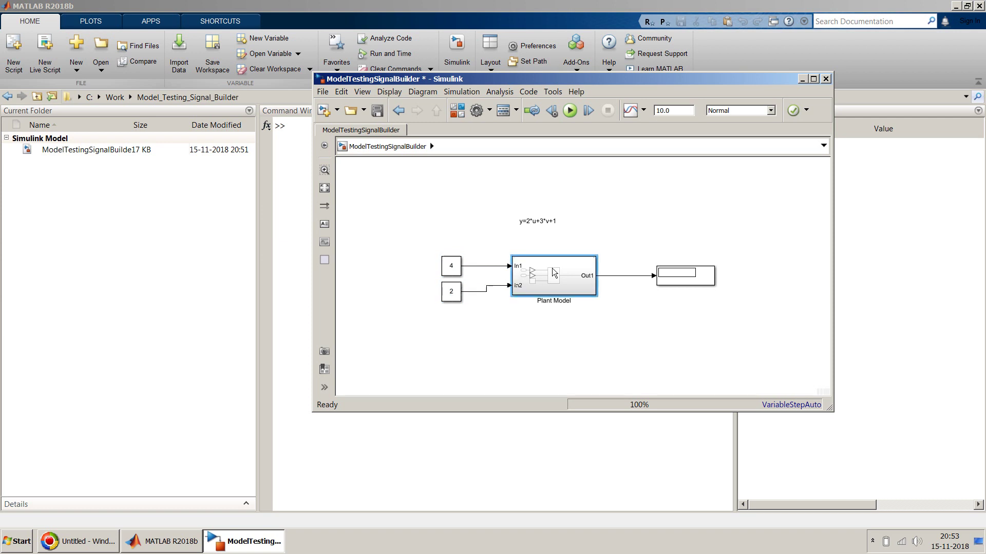
Step: Run the simulation and compare the displayed output with the equation y=2*u+3*v+1
{"action": "left_click", "coordinate": [570, 111]}
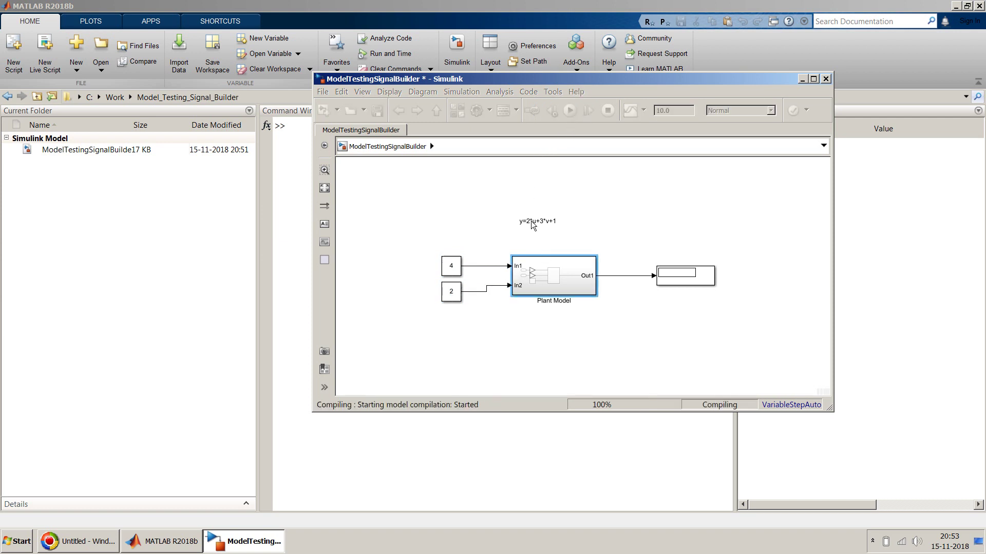
{"action": "left_click", "coordinate": [534, 226]}
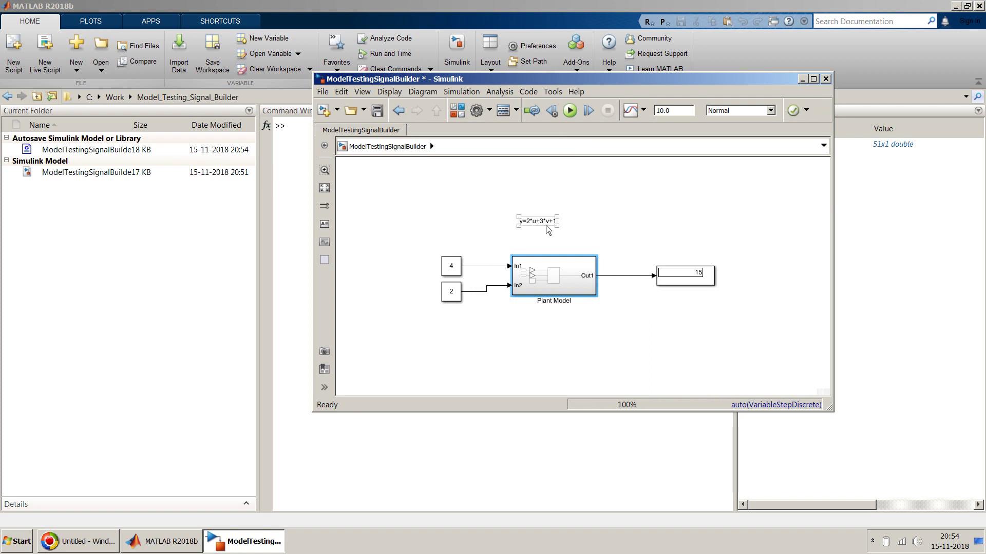
{"action": "left_click", "coordinate": [702, 267]}
{"action": "left_click", "coordinate": [650, 281]}
Step: Move the whole model, including the equation annotation, slightly up and left to free space beneath it
{"action": "mouse_move", "coordinate": [422, 205]}
{"action": "left_mouse_down"}
{"action": "mouse_move", "coordinate": [717, 308]}
{"action": "mouse_move", "coordinate": [739, 305]}
{"action": "left_mouse_up"}
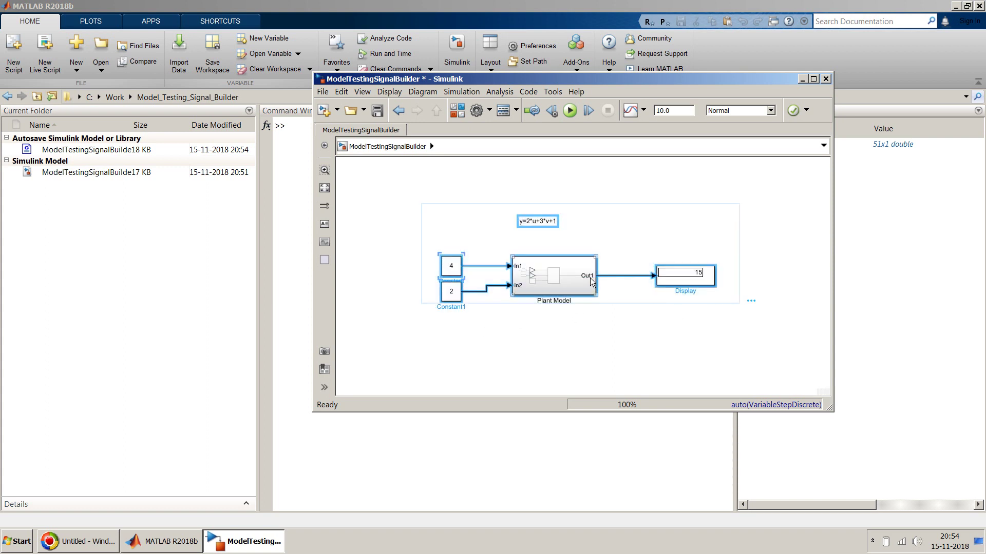
{"action": "left_click_drag", "start_coordinate": [585, 281], "coordinate": [579, 255]}
{"action": "left_click", "coordinate": [470, 348]}
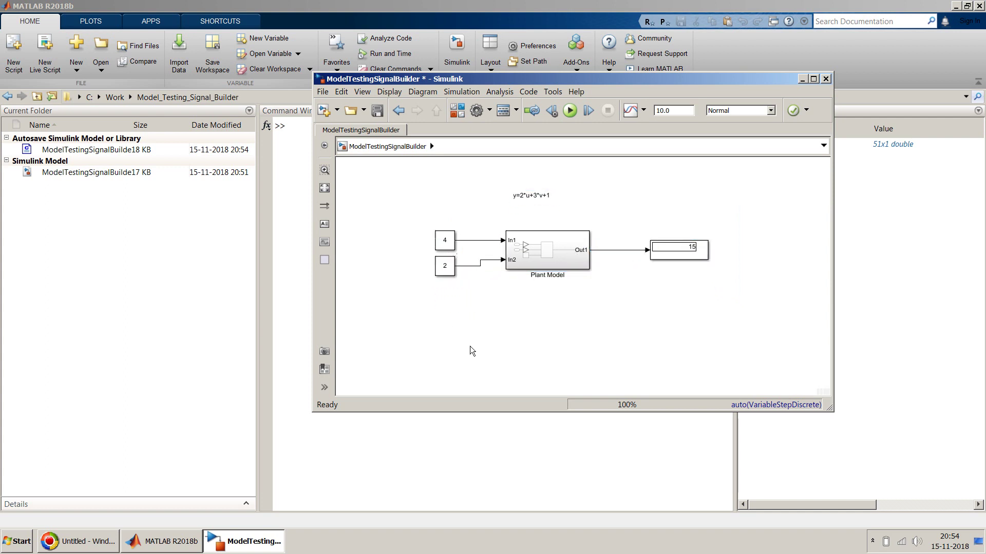
Step: Insert a Signal Builder block below the Plant Model and open its editor in a maximized window
{"action": "double_click", "coordinate": [509, 327]}
{"action": "type", "text": "sign"}
{"action": "key", "text": "Return"}
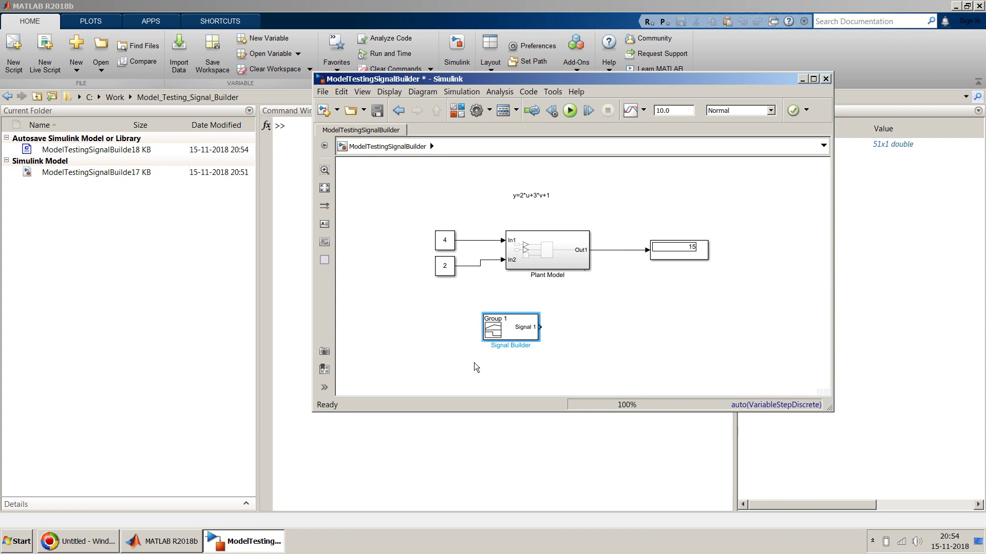
{"action": "left_click", "coordinate": [518, 332]}
{"action": "double_click", "coordinate": [518, 331]}
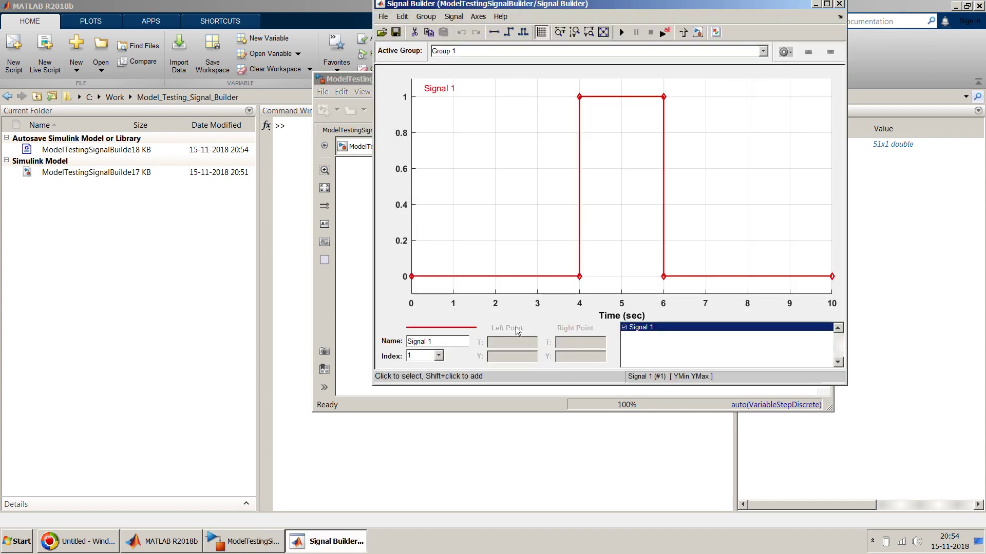
{"action": "double_click", "coordinate": [623, 5]}
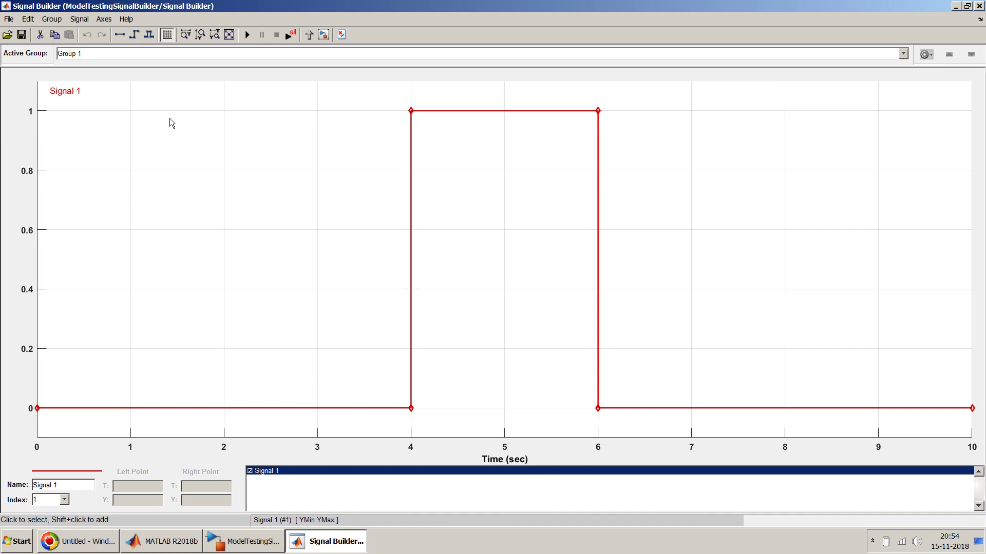
Step: Add a pulse signal and a 0.5 Hz square wave with amplitude 1, Y offset 1 and 50% duty cycle, and select Signal 1
{"action": "left_click", "coordinate": [149, 34]}
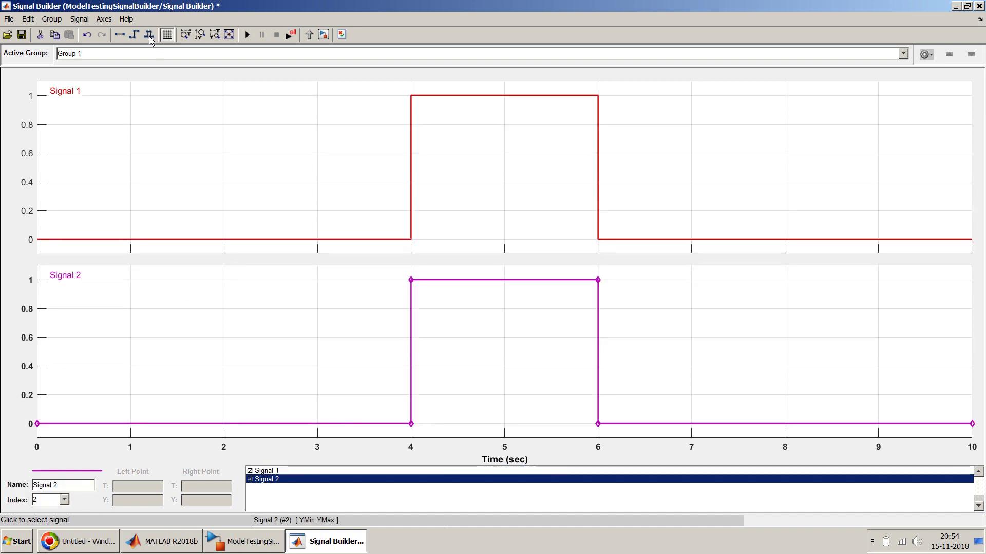
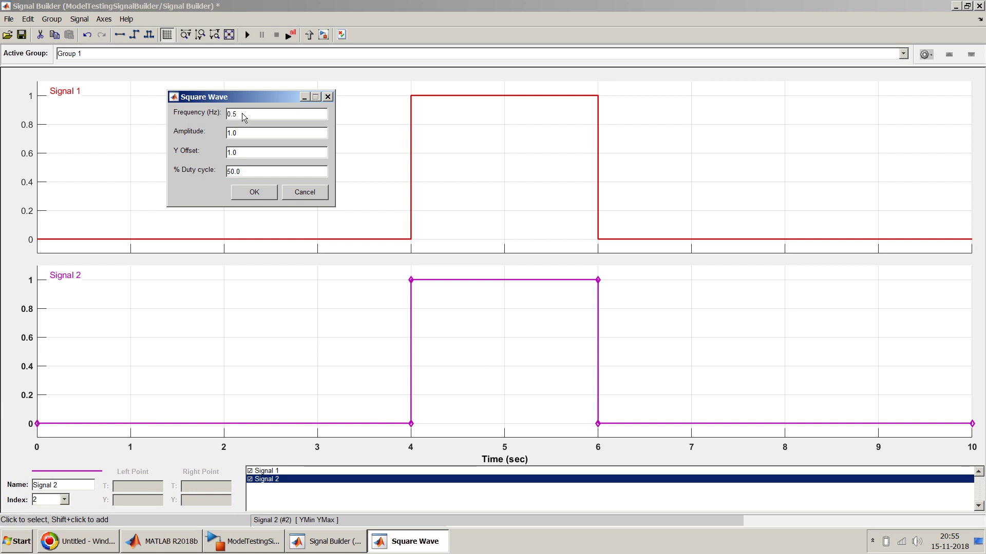
{"action": "left_click", "coordinate": [262, 193]}
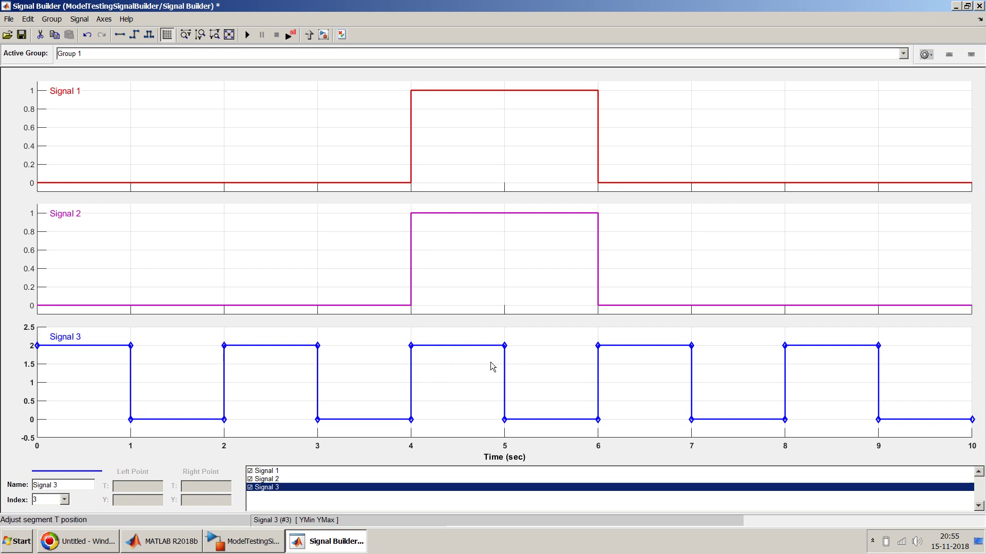
{"action": "left_click", "coordinate": [260, 111]}
{"action": "left_click", "coordinate": [271, 471]}
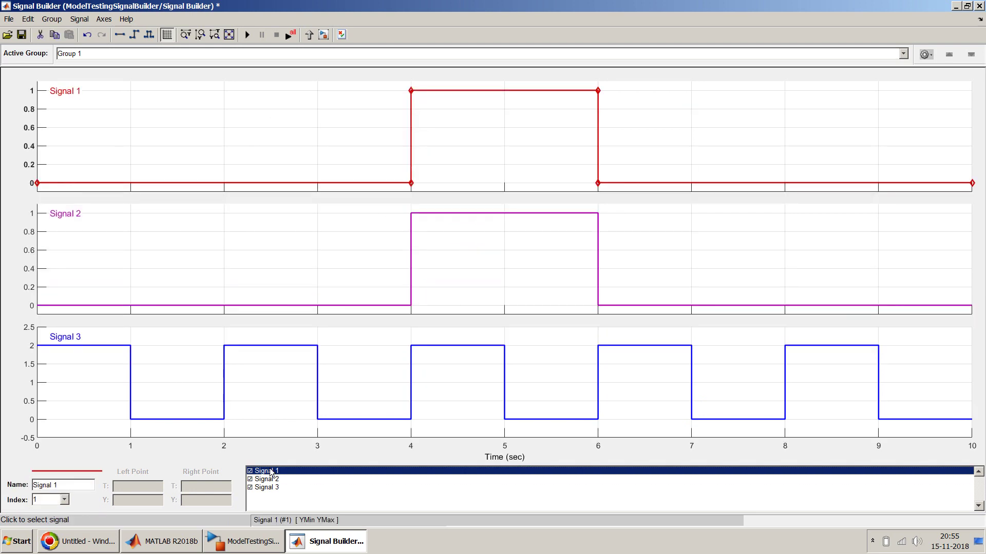
{"action": "left_click", "coordinate": [28, 21]}
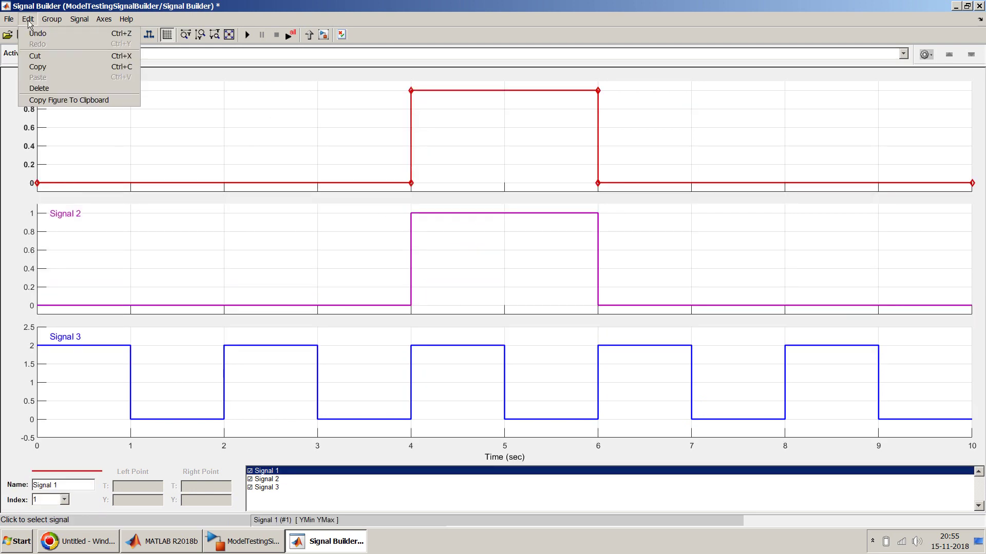
{"action": "mouse_move", "coordinate": [74, 21]}
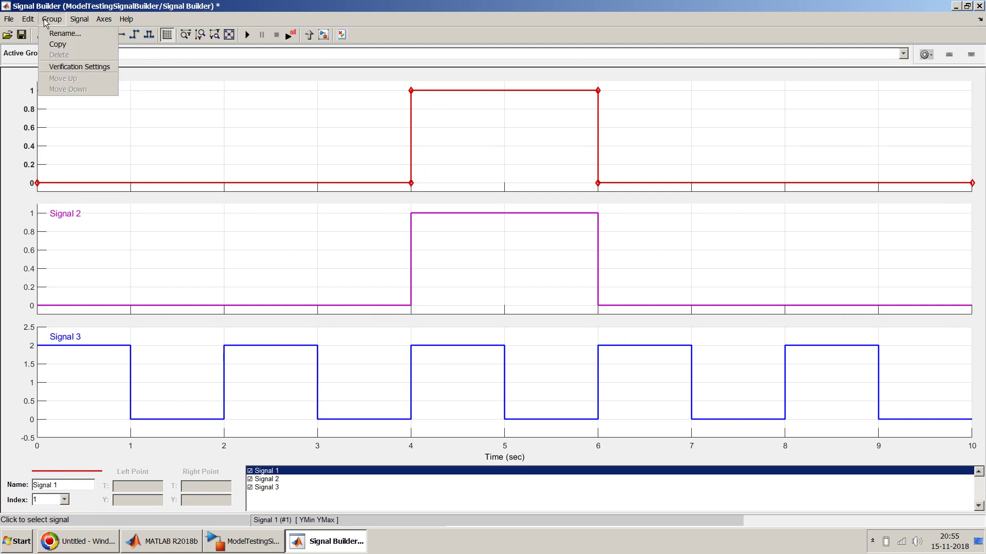
{"action": "left_click", "coordinate": [54, 32]}
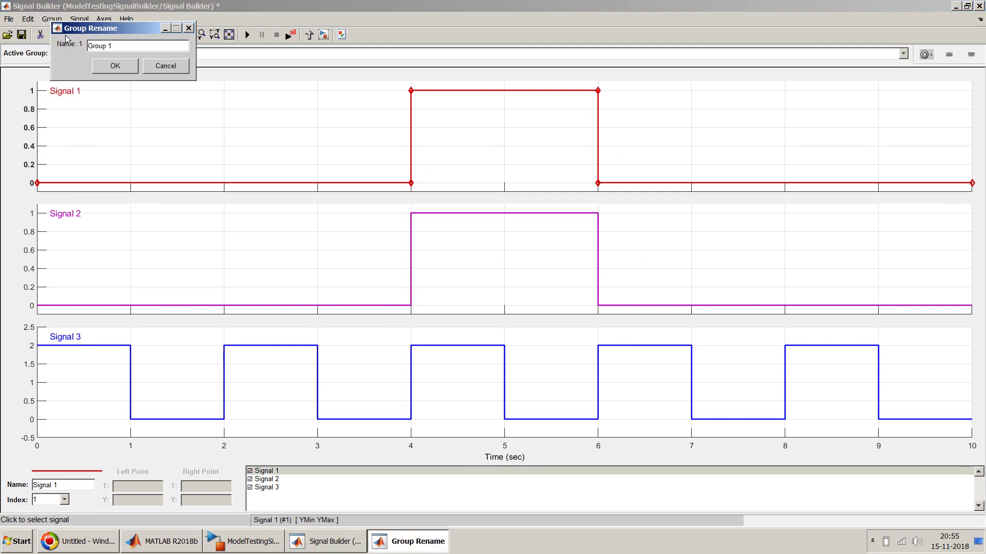
{"action": "left_click", "coordinate": [171, 67]}
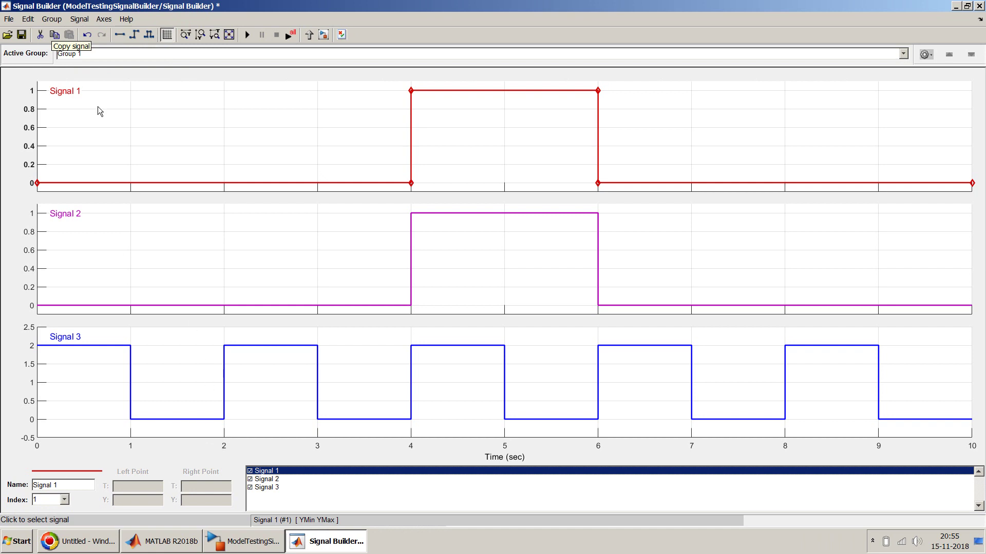
Step: Rename Signal 1 to u
{"action": "left_click", "coordinate": [79, 19]}
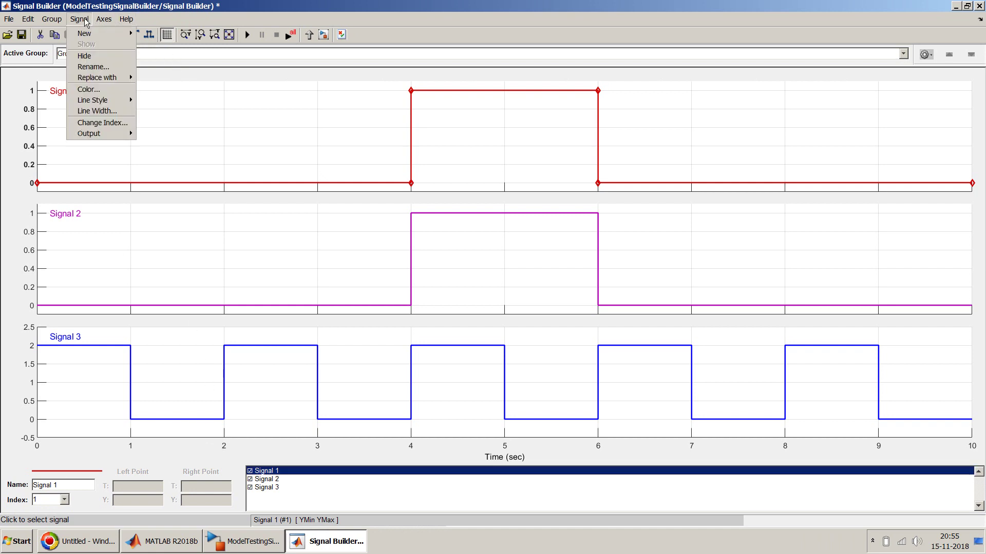
{"action": "left_click", "coordinate": [101, 66]}
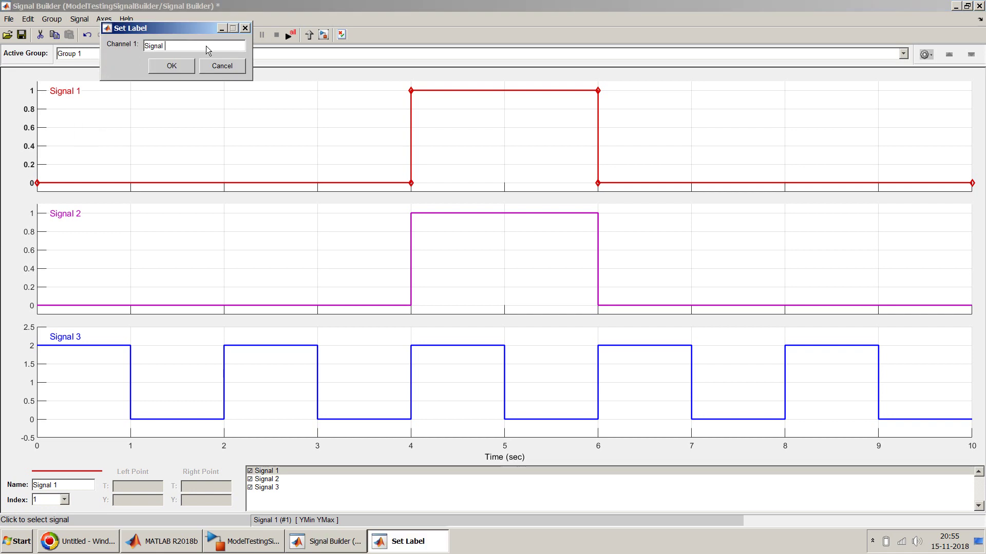
{"action": "key", "text": "BackSpace"}
{"action": "key", "text": "BackSpace"}
{"action": "key", "text": "BackSpace"}
{"action": "key", "text": "BackSpace"}
{"action": "key", "text": "BackSpace"}
{"action": "key", "text": "BackSpace"}
{"action": "key", "text": "BackSpace"}
{"action": "type", "text": "u"}
{"action": "left_click", "coordinate": [185, 65]}
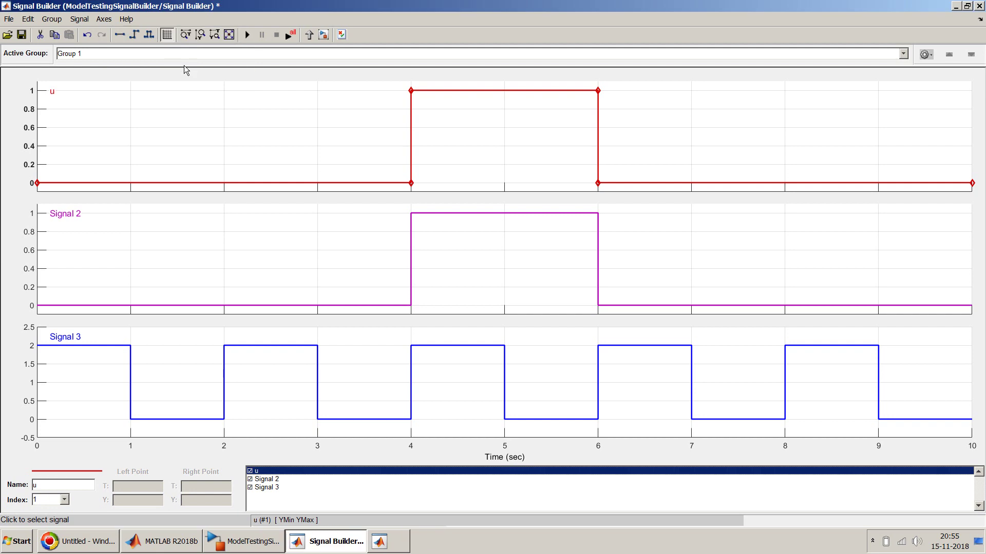
Step: Rename Signal 2 to v
{"action": "left_click", "coordinate": [267, 479]}
{"action": "left_click", "coordinate": [79, 19]}
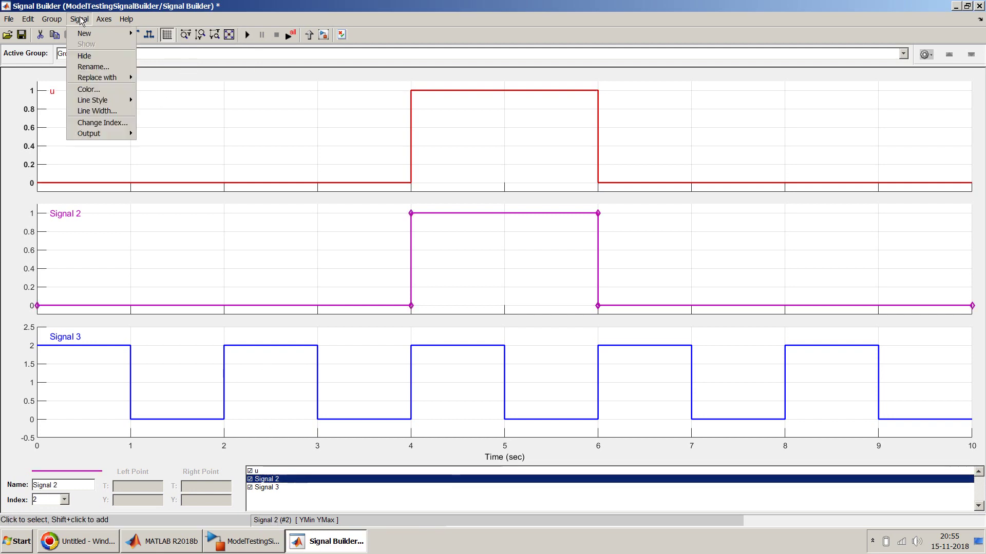
{"action": "left_click", "coordinate": [93, 66]}
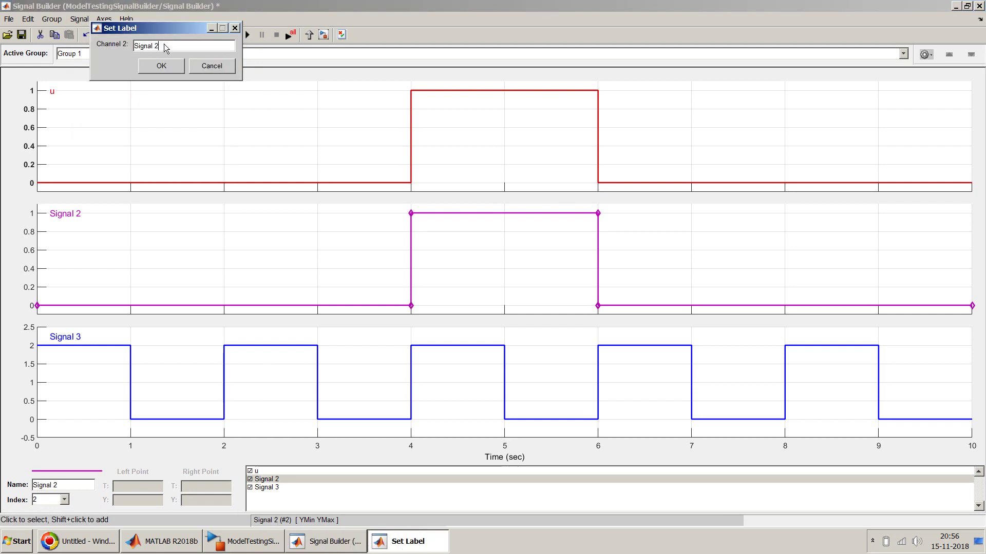
{"action": "key", "text": "BackSpace"}
{"action": "type", "text": "v"}
{"action": "left_click", "coordinate": [161, 64]}
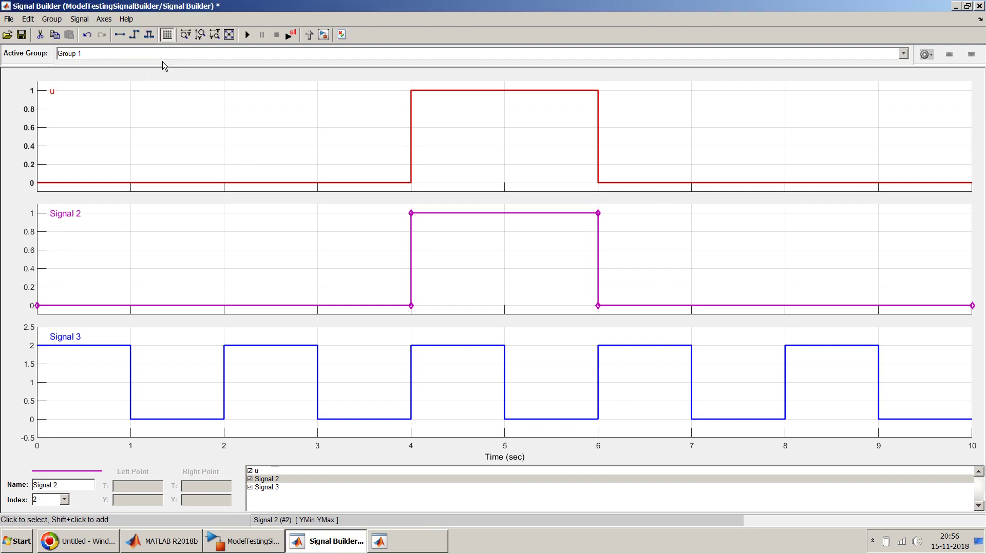
Step: Rename the square wave Signal 3 to y
{"action": "left_click", "coordinate": [262, 488]}
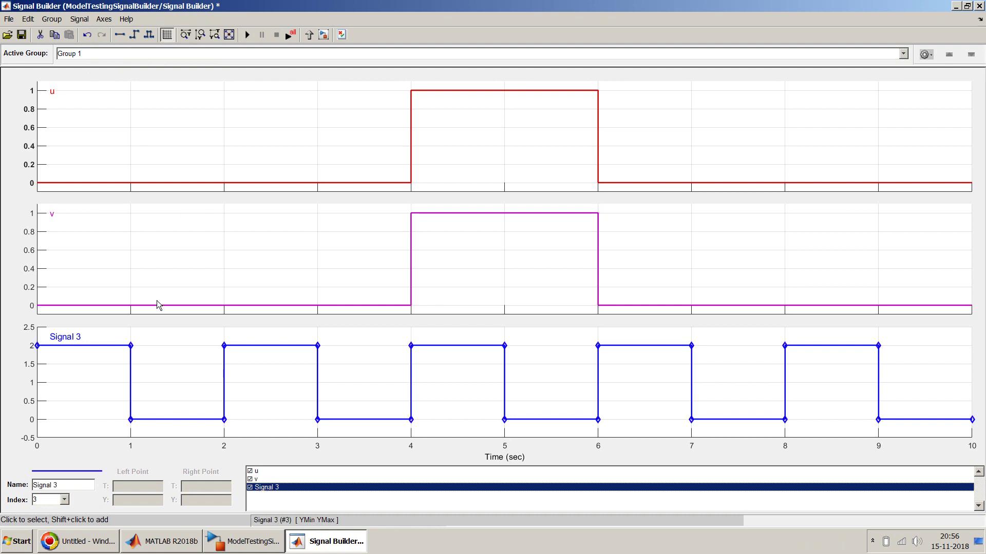
{"action": "left_click", "coordinate": [82, 21]}
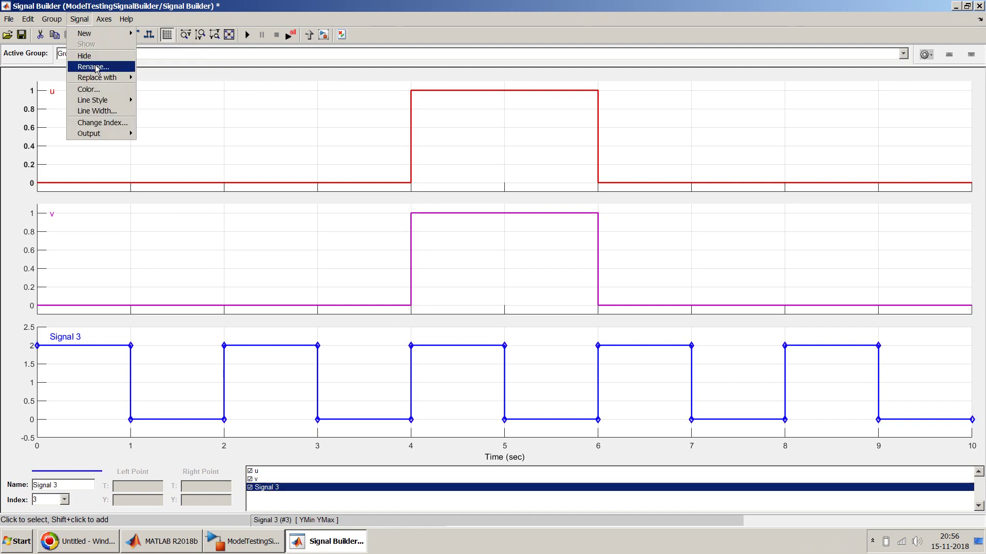
{"action": "left_click", "coordinate": [102, 64]}
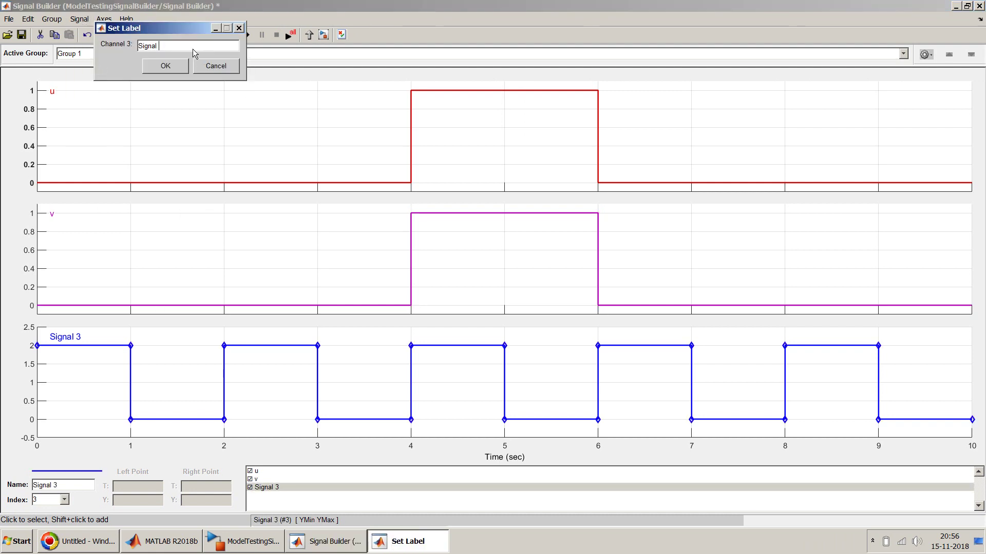
{"action": "key", "text": "BackSpace"}
{"action": "key", "text": "BackSpace"}
{"action": "key", "text": "BackSpace"}
{"action": "key", "text": "BackSpace"}
{"action": "key", "text": "BackSpace"}
{"action": "key", "text": "BackSpace"}
{"action": "key", "text": "BackSpace"}
{"action": "key", "text": "BackSpace"}
{"action": "type", "text": "y"}
{"action": "left_click", "coordinate": [180, 67]}
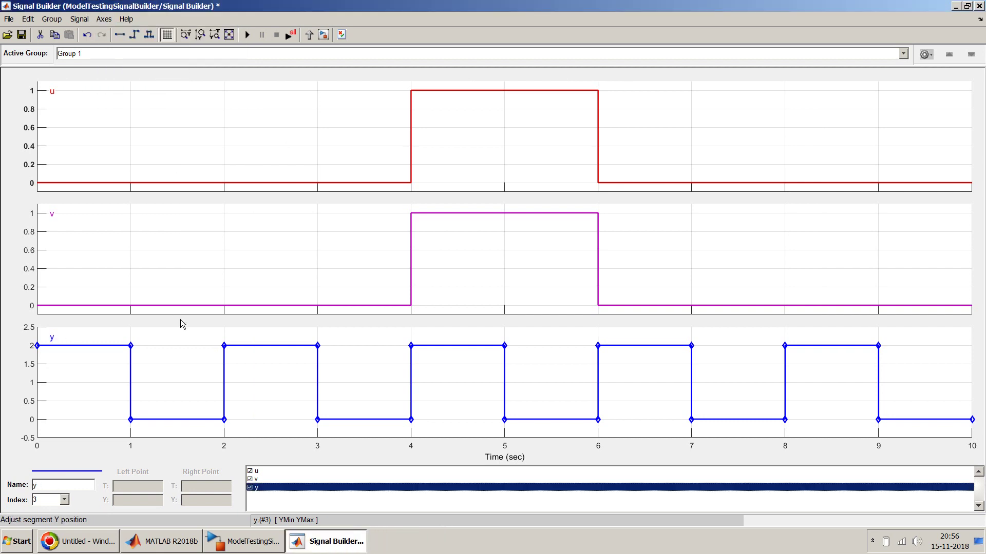
Step: Raise the top of the u pulse to about 1.92 and move its rising edge to 2 s
{"action": "left_click", "coordinate": [312, 123]}
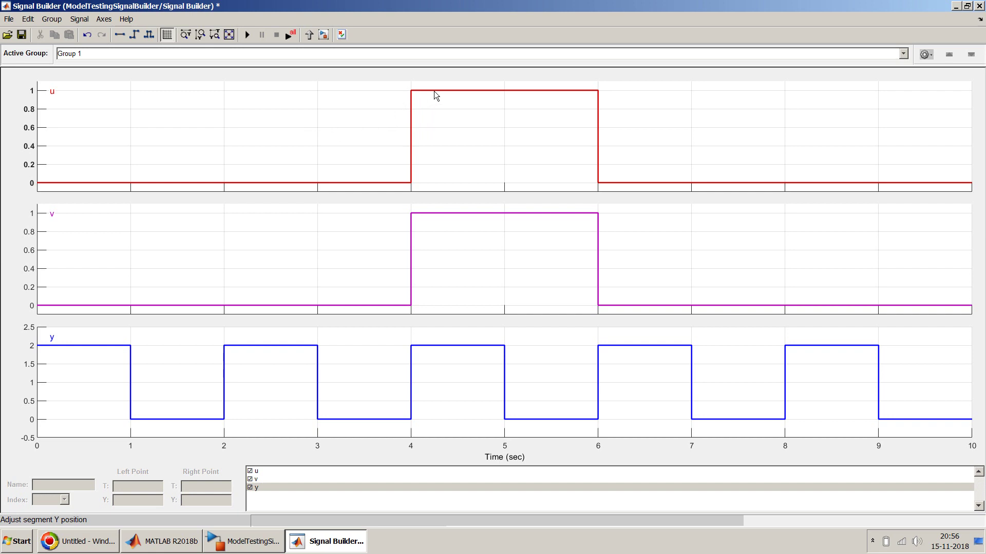
{"action": "left_click_drag", "start_coordinate": [433, 90], "coordinate": [434, 54]}
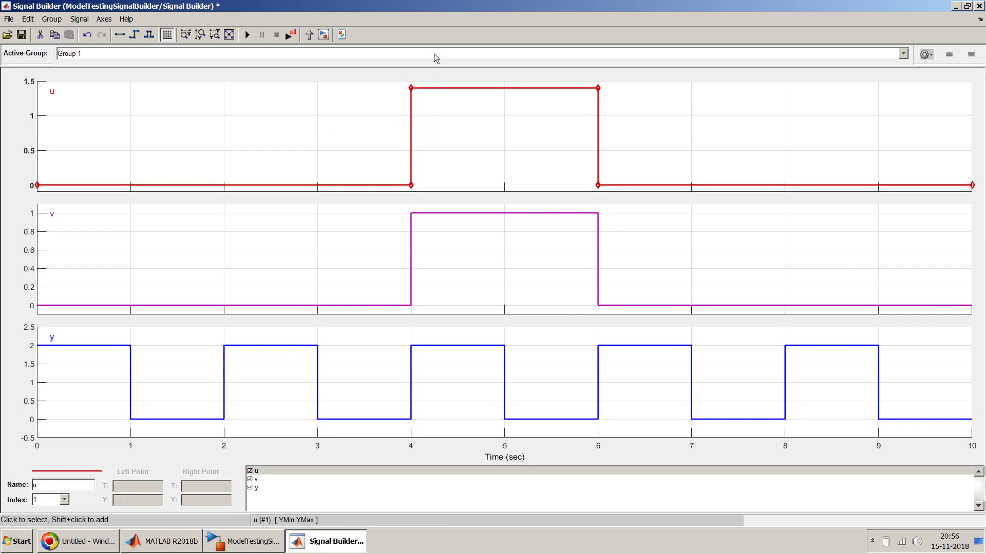
{"action": "left_click_drag", "start_coordinate": [436, 87], "coordinate": [224, 134]}
{"action": "left_click", "coordinate": [435, 97]}
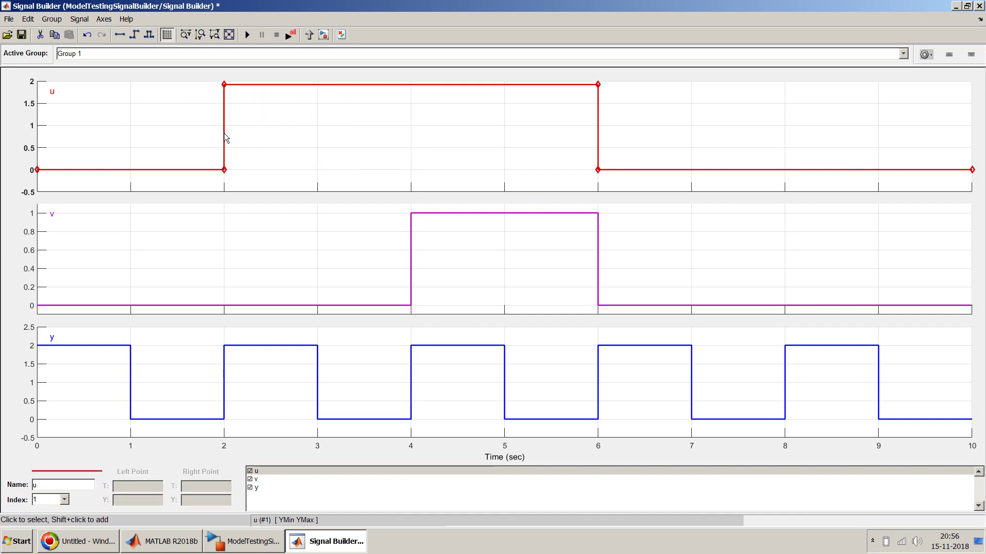
Step: Set the upper point of the u pulse's rising edge to a Y value of 2.0
{"action": "left_click", "coordinate": [225, 134]}
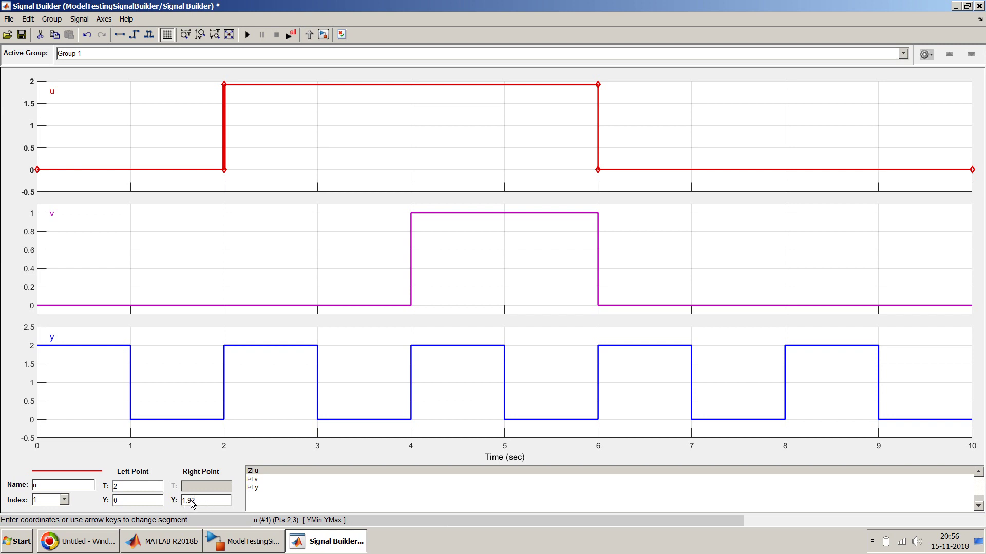
{"action": "key", "text": "BackSpace"}
{"action": "key", "text": "BackSpace"}
{"action": "key", "text": "BackSpace"}
{"action": "key", "text": "BackSpace"}
{"action": "type", "text": "2.0"}
{"action": "key", "text": "Return"}
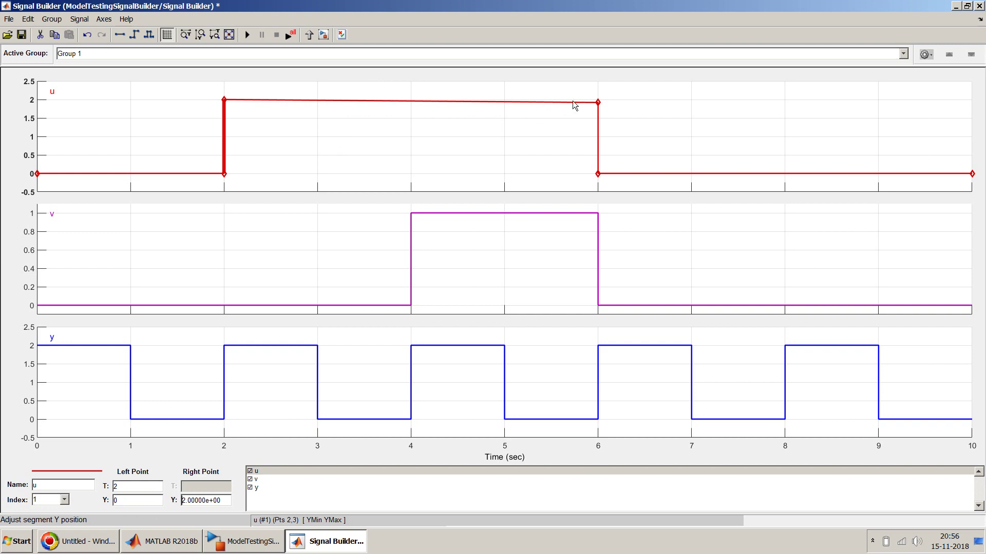
{"action": "key", "text": "Escape"}
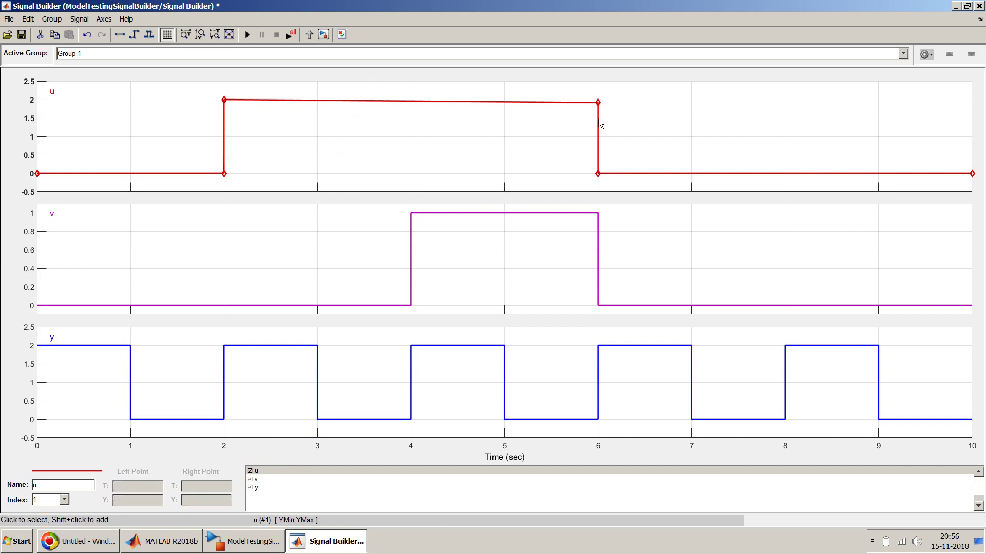
Step: Set the upper point of the u pulse's falling edge at 6 s to a Y value of 2
{"action": "left_click", "coordinate": [598, 119]}
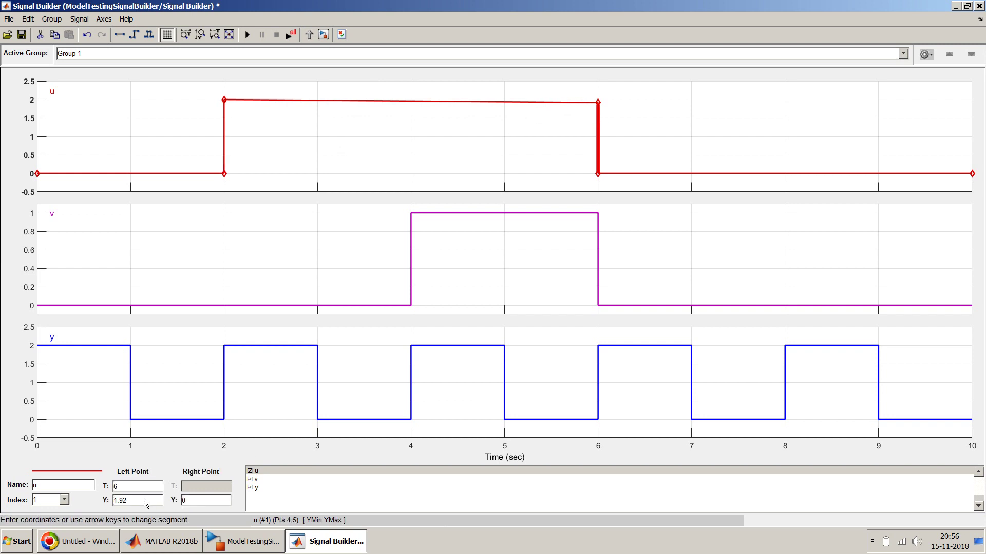
{"action": "key", "text": "BackSpace"}
{"action": "key", "text": "Return"}
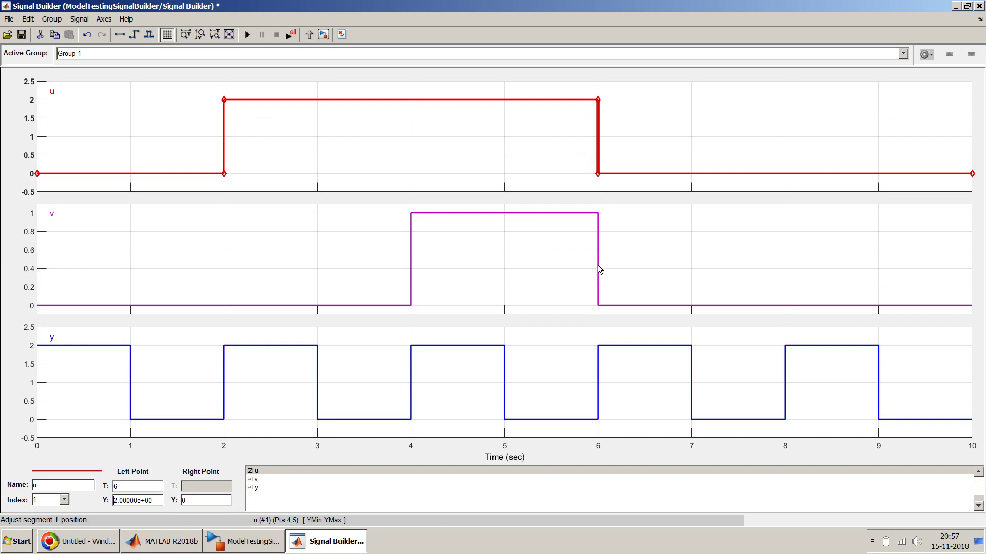
Step: Set the top segment of the v pulse to a Y value of 3
{"action": "left_click", "coordinate": [560, 213]}
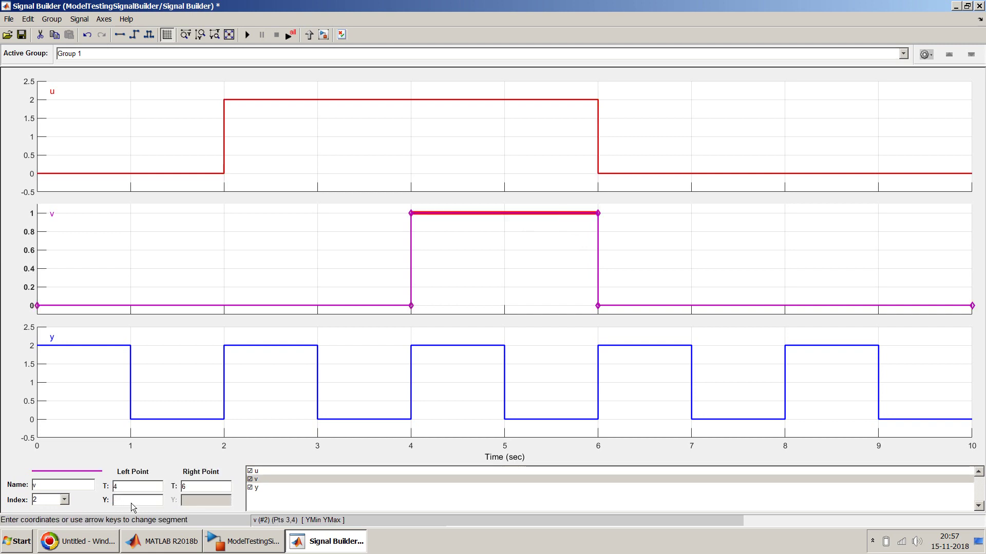
{"action": "type", "text": "3"}
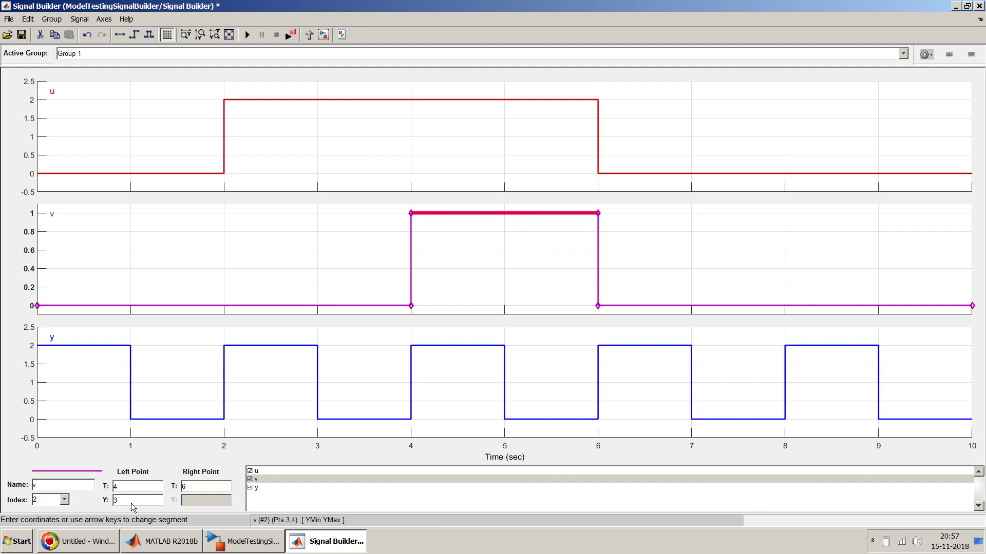
Step: Try to set the end time of the v pulse's top segment to 9 s
{"action": "left_click", "coordinate": [195, 486]}
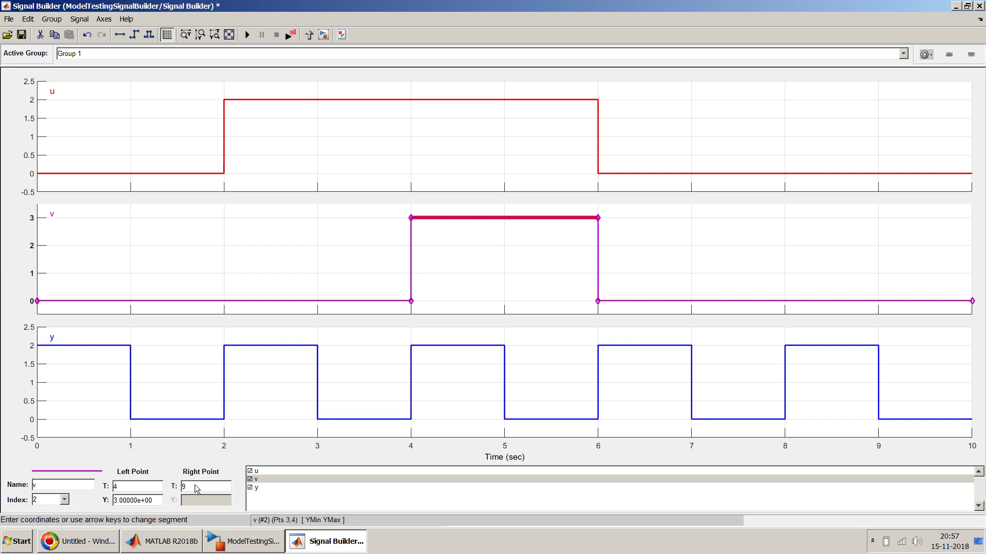
{"action": "key", "text": "Return"}
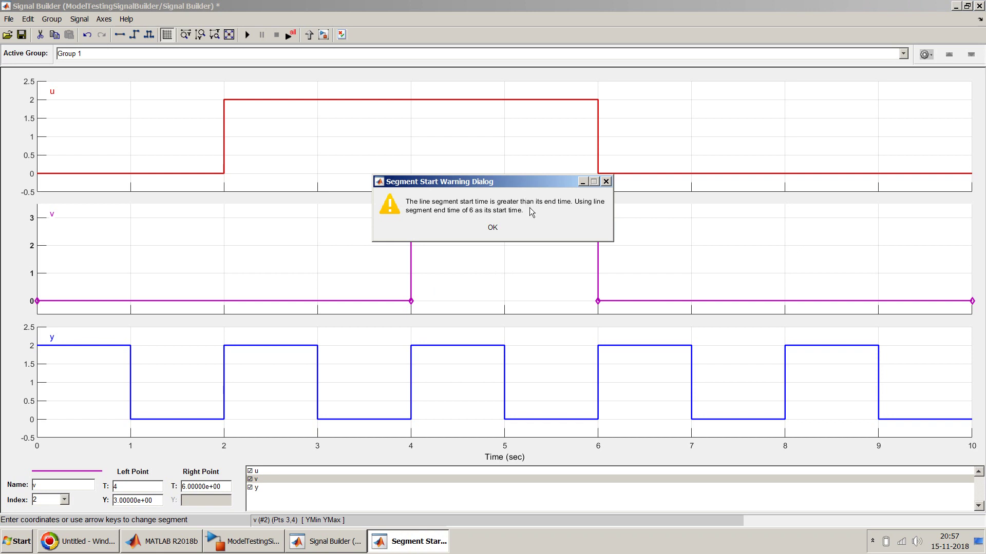
{"action": "left_click", "coordinate": [488, 226]}
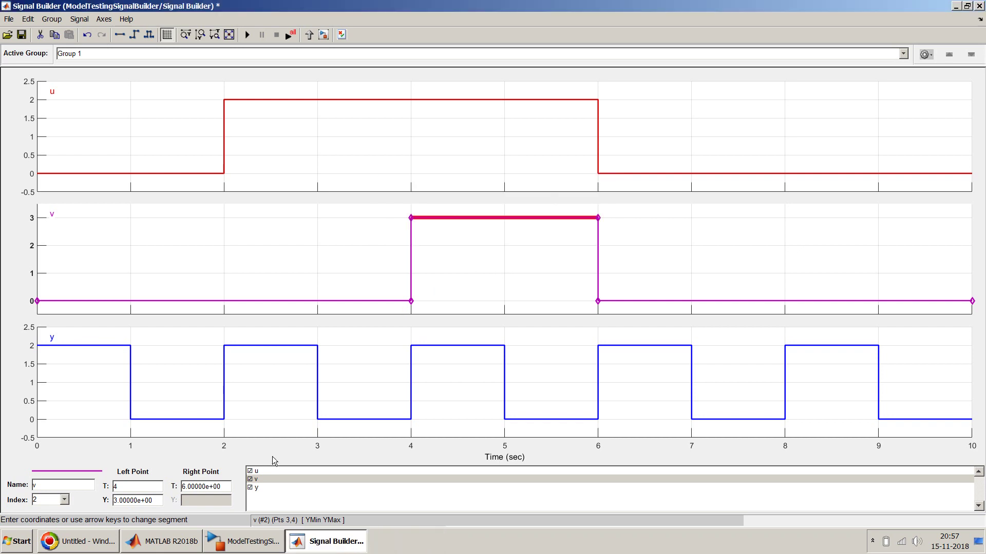
{"action": "double_click", "coordinate": [226, 491]}
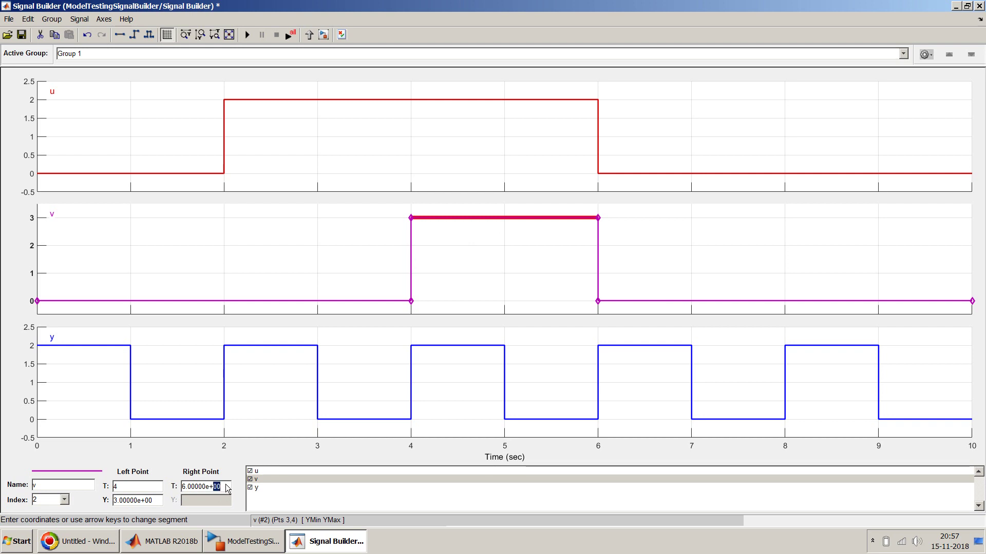
Step: Move the falling edge of the v pulse to a T value of 9
{"action": "left_click", "coordinate": [599, 261]}
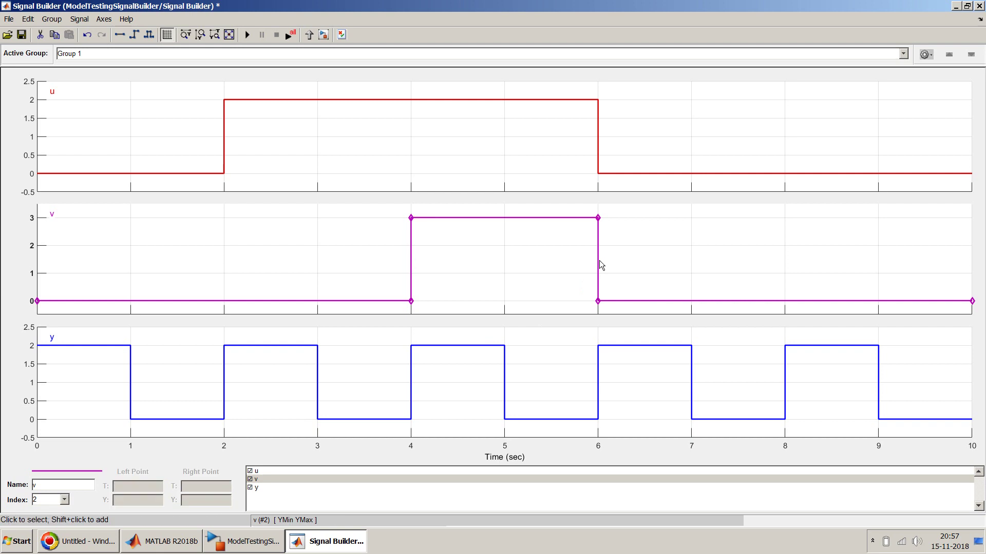
{"action": "left_click", "coordinate": [596, 260]}
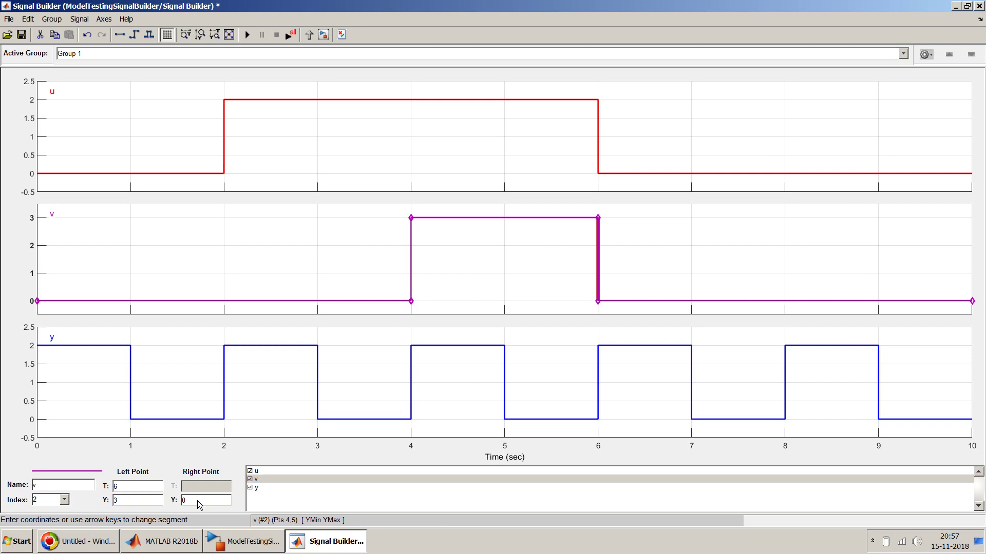
{"action": "left_click", "coordinate": [143, 488]}
{"action": "type", "text": "9"}
{"action": "key", "text": "Return"}
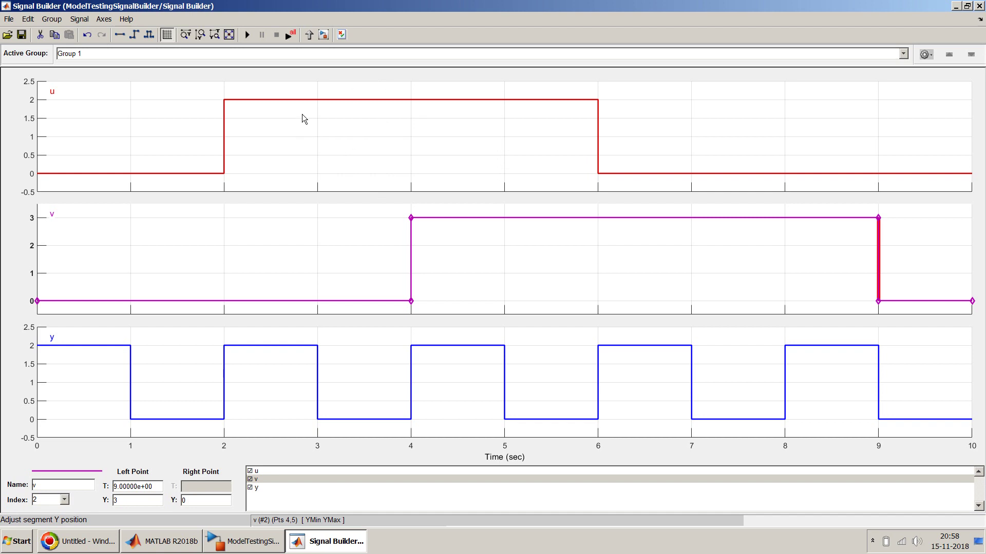
Step: Check the plant equation in the Simulink model window, and set the expected y signal to 1 from 0 to 2 s
{"action": "left_click", "coordinate": [244, 542]}
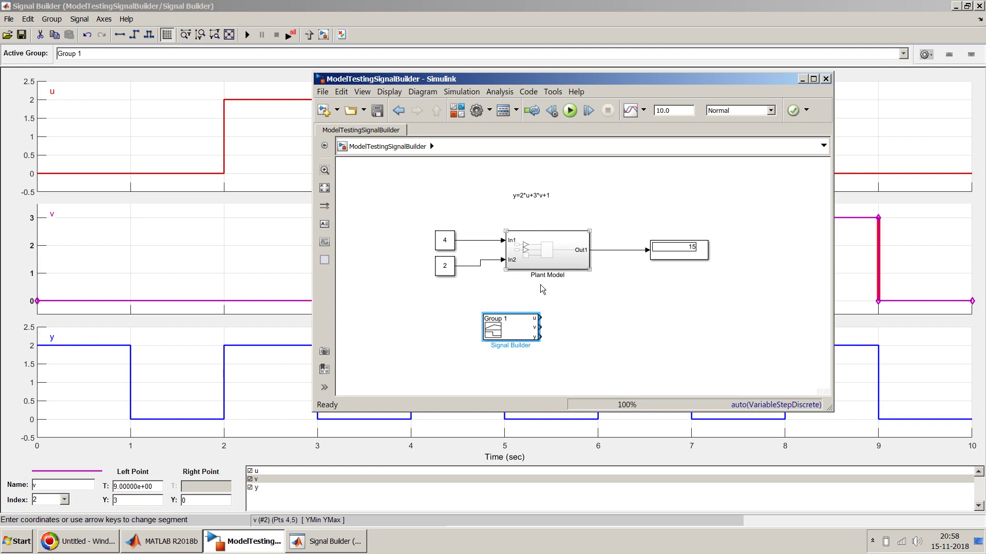
{"action": "left_click", "coordinate": [537, 200]}
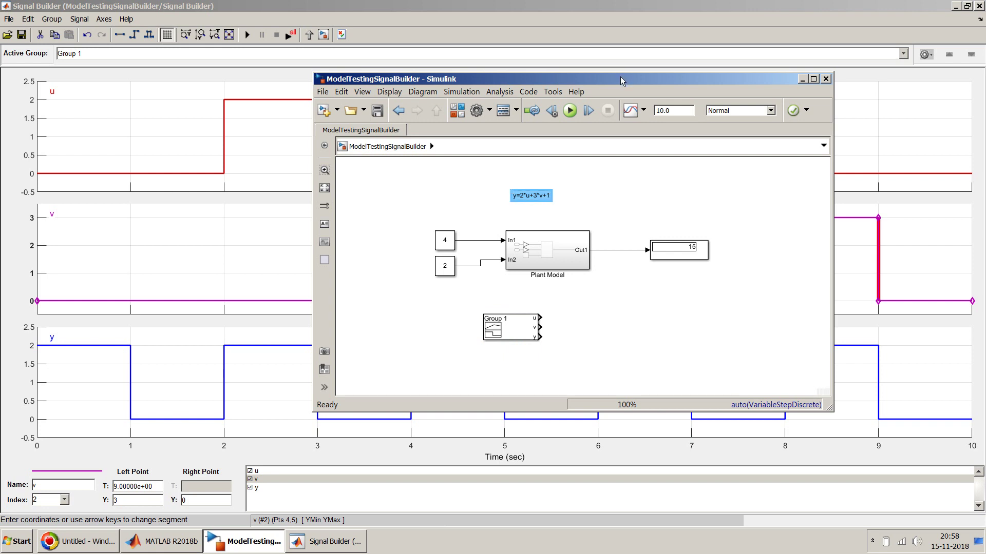
{"action": "left_click_drag", "start_coordinate": [620, 78], "coordinate": [748, 32]}
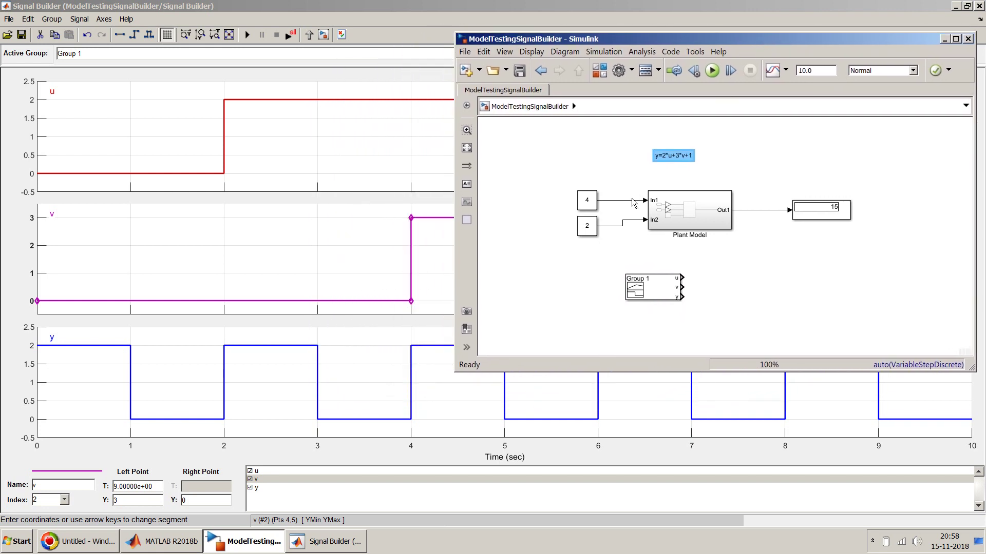
{"action": "left_click", "coordinate": [667, 156]}
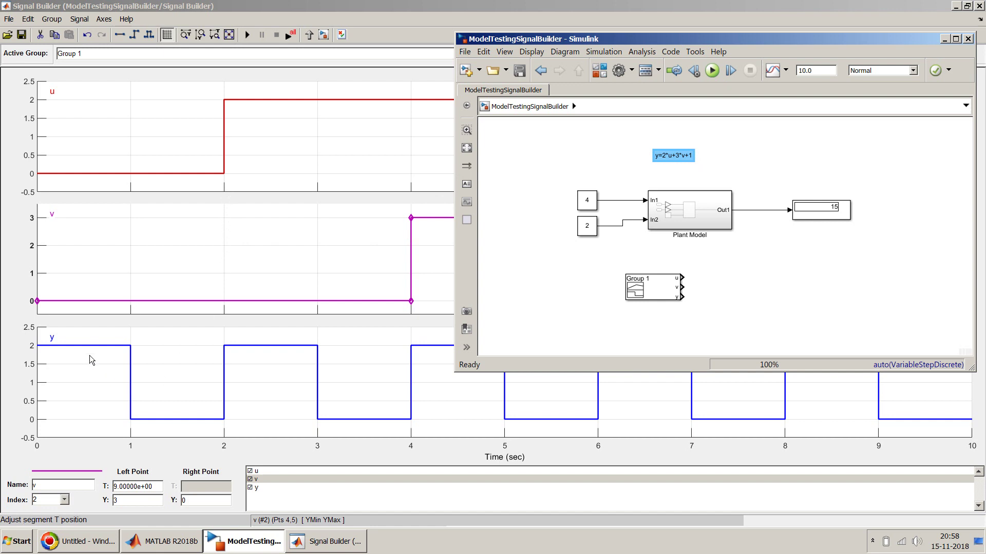
{"action": "left_click_drag", "start_coordinate": [89, 347], "coordinate": [224, 401]}
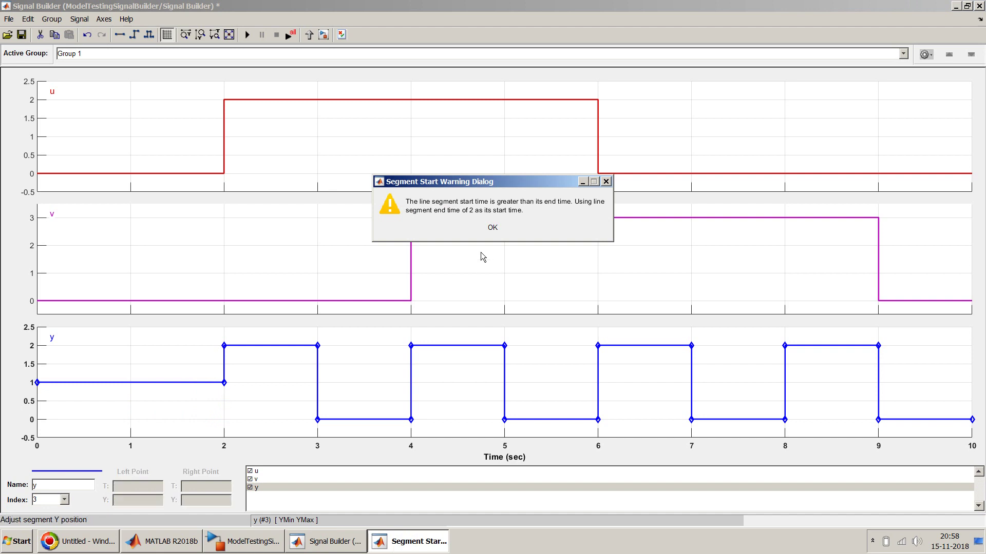
{"action": "left_click", "coordinate": [494, 227]}
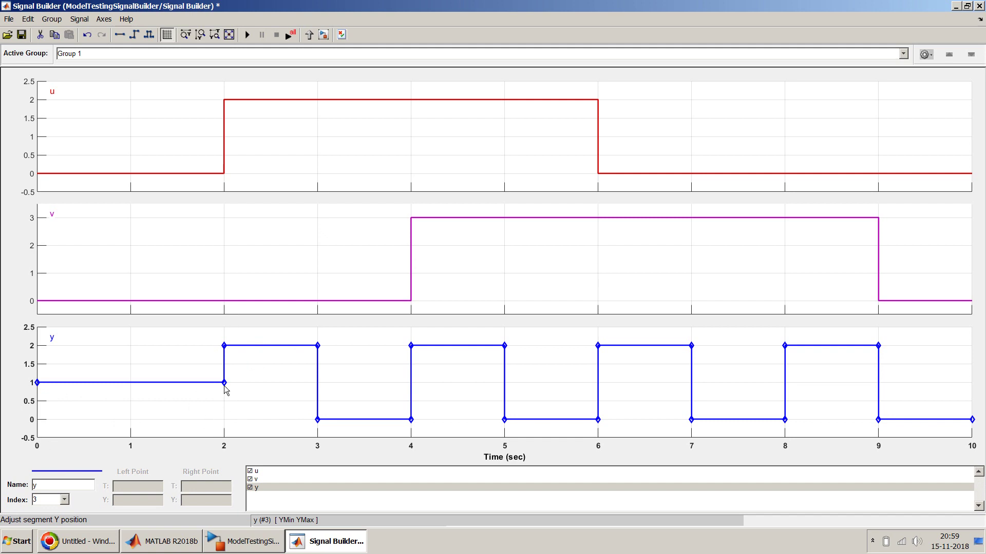
{"action": "left_click", "coordinate": [182, 383]}
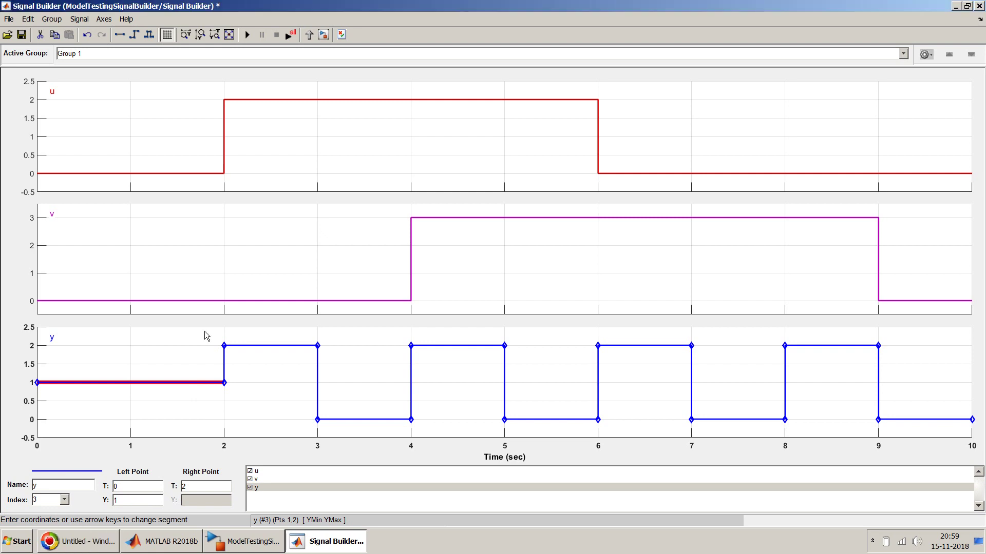
Step: Using the plant equation, set the y segment starting at 2 s to a Y value of 5 and extend it to 4 s
{"action": "left_click", "coordinate": [237, 546]}
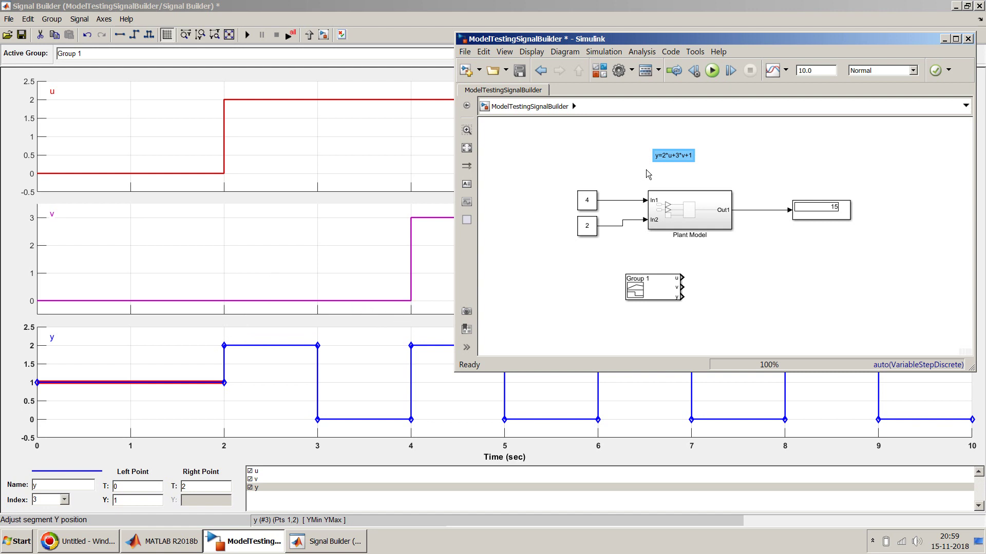
{"action": "left_click", "coordinate": [685, 154]}
{"action": "left_click", "coordinate": [564, 149]}
{"action": "left_click", "coordinate": [282, 345]}
{"action": "left_click", "coordinate": [283, 348]}
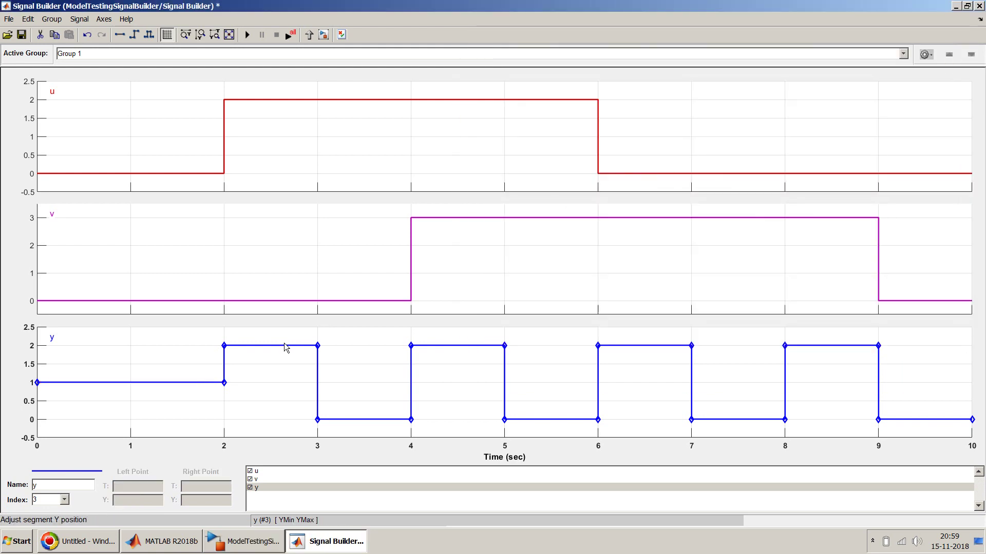
{"action": "left_click", "coordinate": [285, 346]}
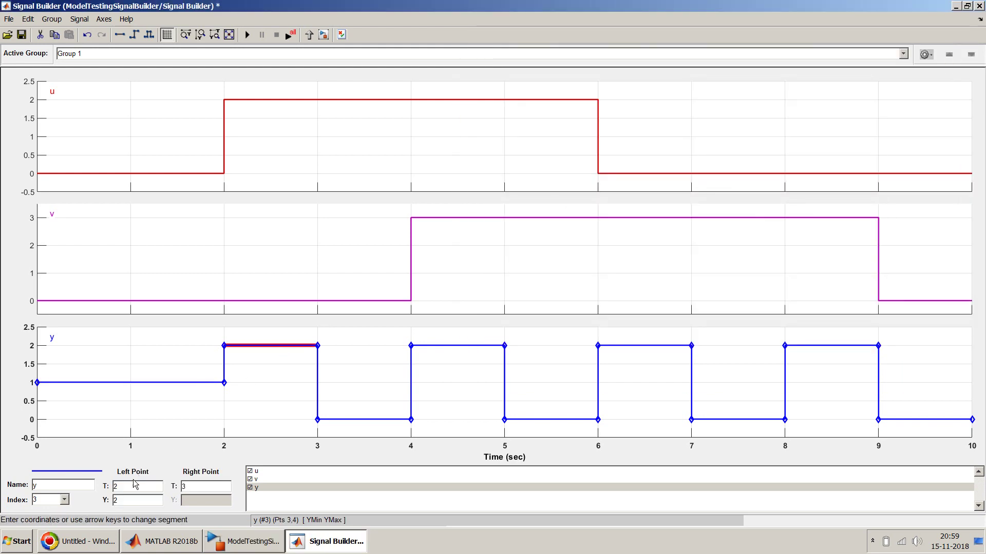
{"action": "left_click", "coordinate": [134, 502]}
{"action": "key", "text": "BackSpace"}
{"action": "type", "text": "5"}
{"action": "key", "text": "Return"}
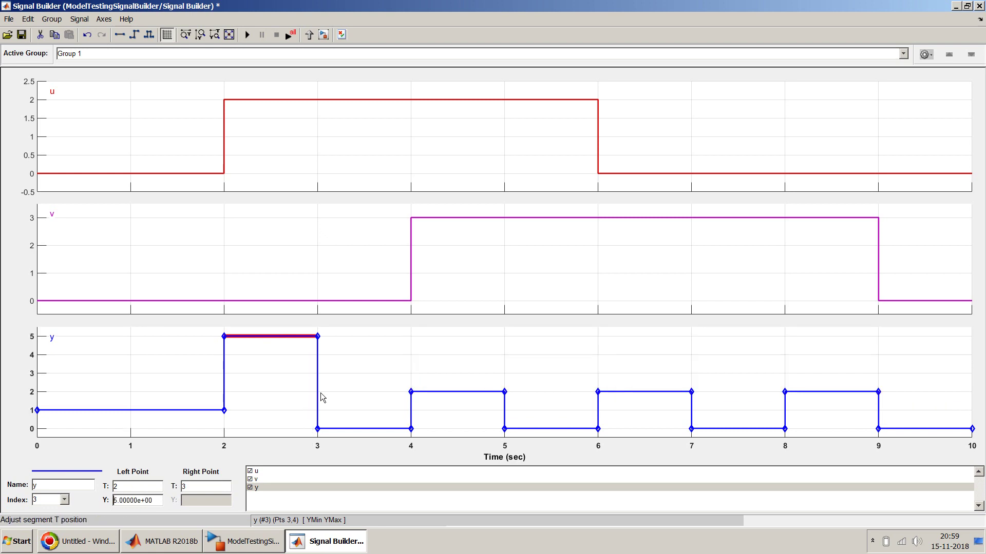
{"action": "left_click_drag", "start_coordinate": [318, 393], "coordinate": [410, 377]}
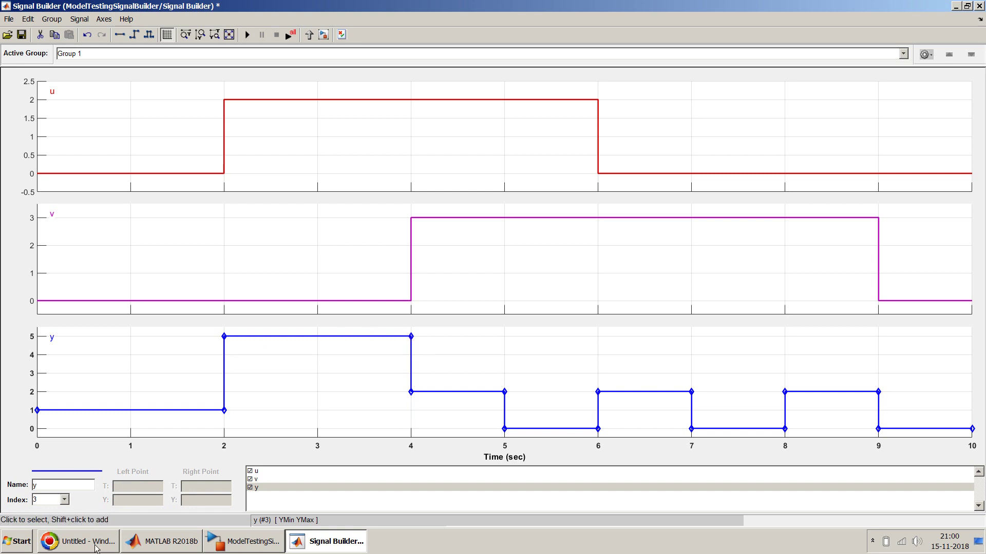
Step: Using the plant equation, set the y segment starting at 4 s to a Y value of 14 and extend it to 6 s
{"action": "left_click", "coordinate": [243, 543]}
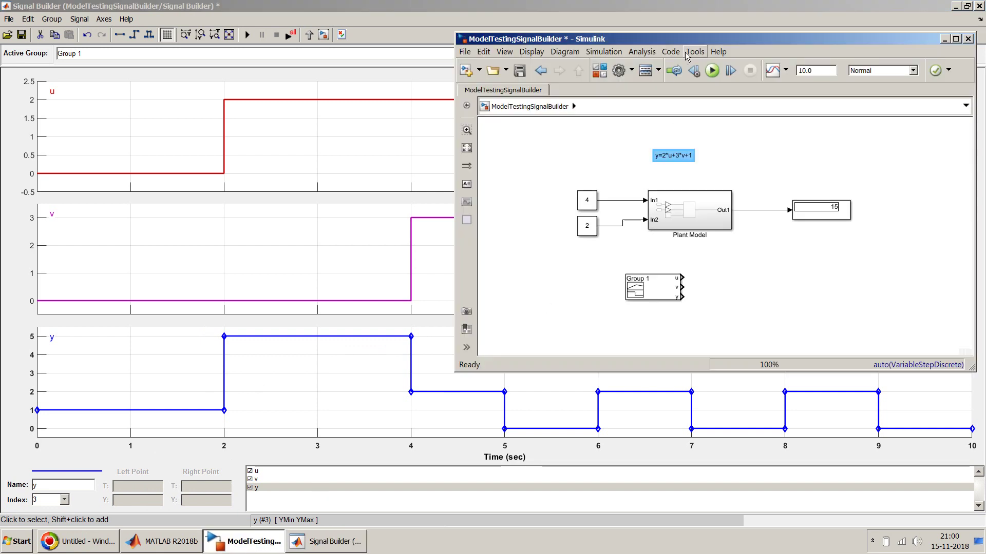
{"action": "left_click_drag", "start_coordinate": [695, 37], "coordinate": [901, 106]}
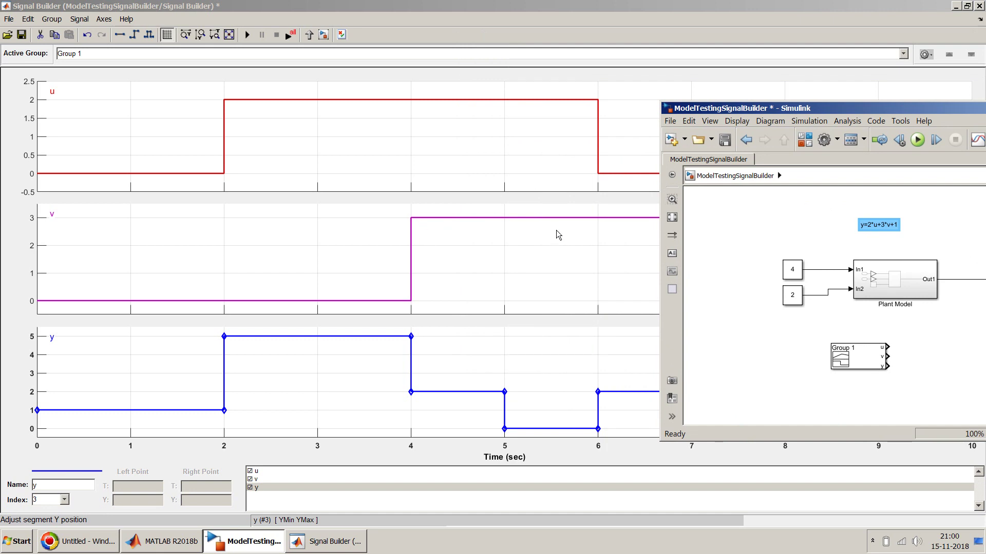
{"action": "left_click", "coordinate": [873, 224]}
{"action": "left_click", "coordinate": [464, 392]}
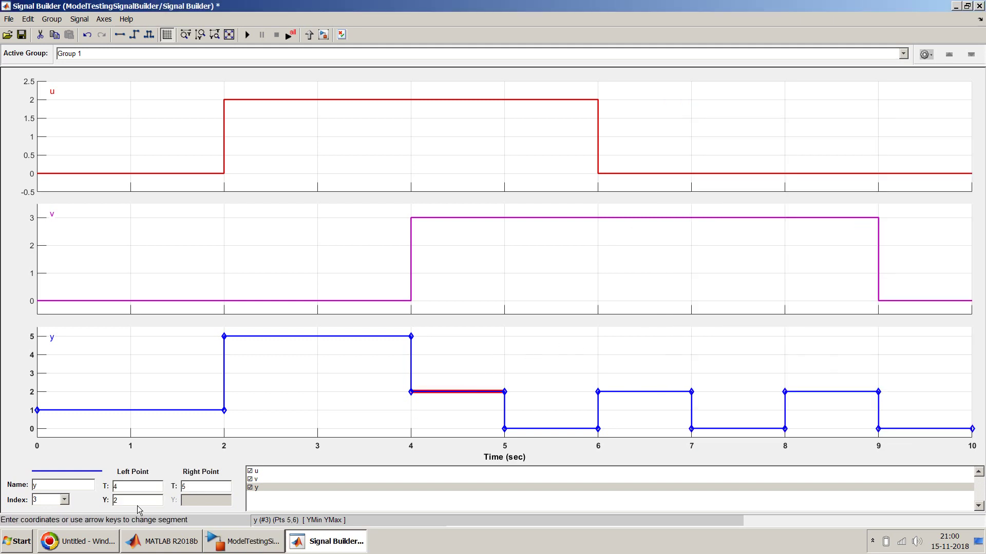
{"action": "key", "text": "BackSpace"}
{"action": "type", "text": "14"}
{"action": "key", "text": "Return"}
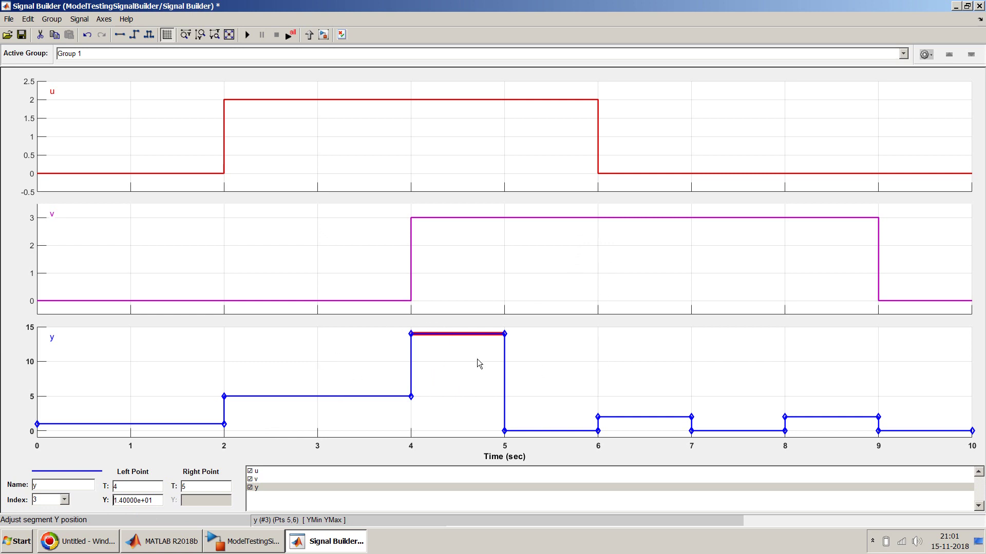
{"action": "left_click_drag", "start_coordinate": [504, 375], "coordinate": [598, 378]}
{"action": "left_click", "coordinate": [496, 228]}
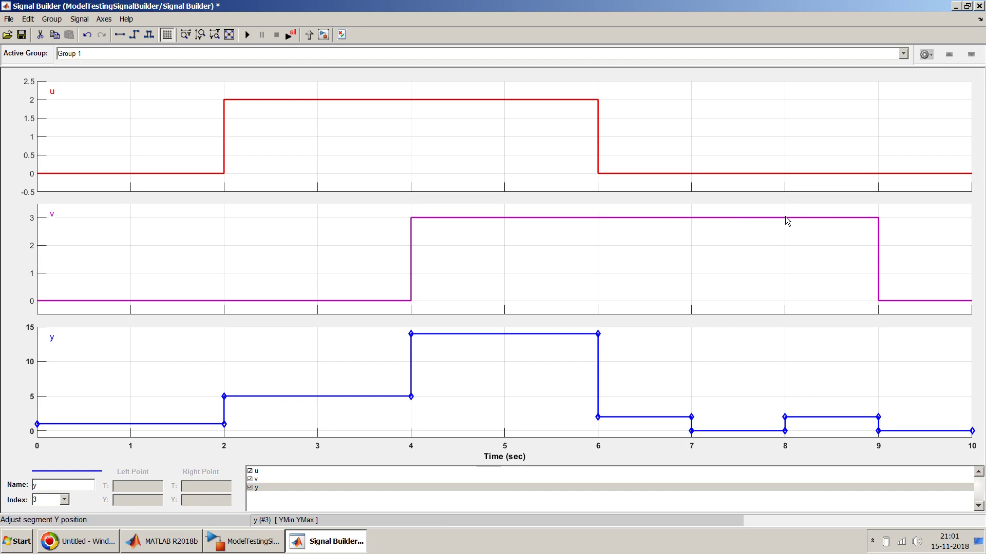
Step: Check the plant equation again and set the y segment starting at 6 s to a Y value of 10
{"action": "left_click", "coordinate": [241, 544]}
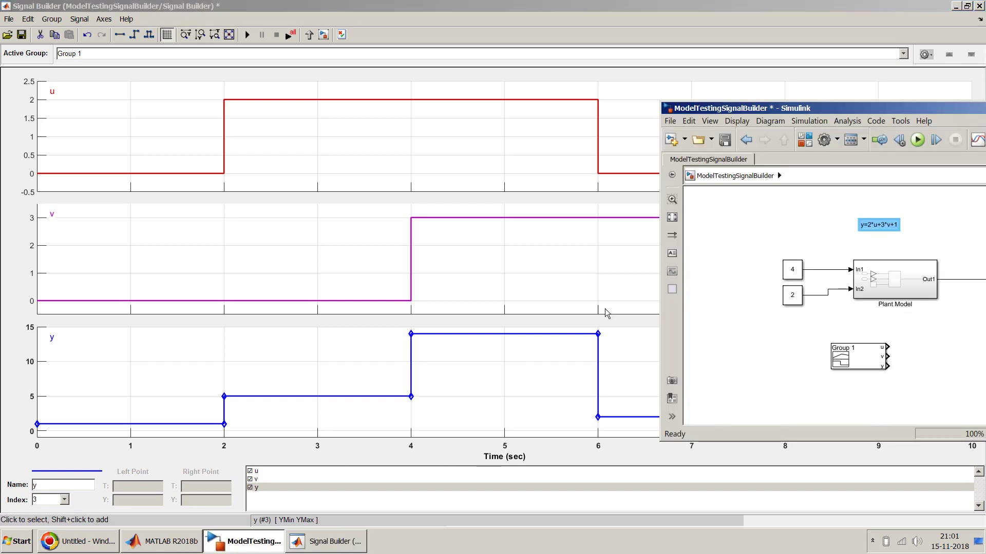
{"action": "left_click_drag", "start_coordinate": [874, 112], "coordinate": [259, 106]}
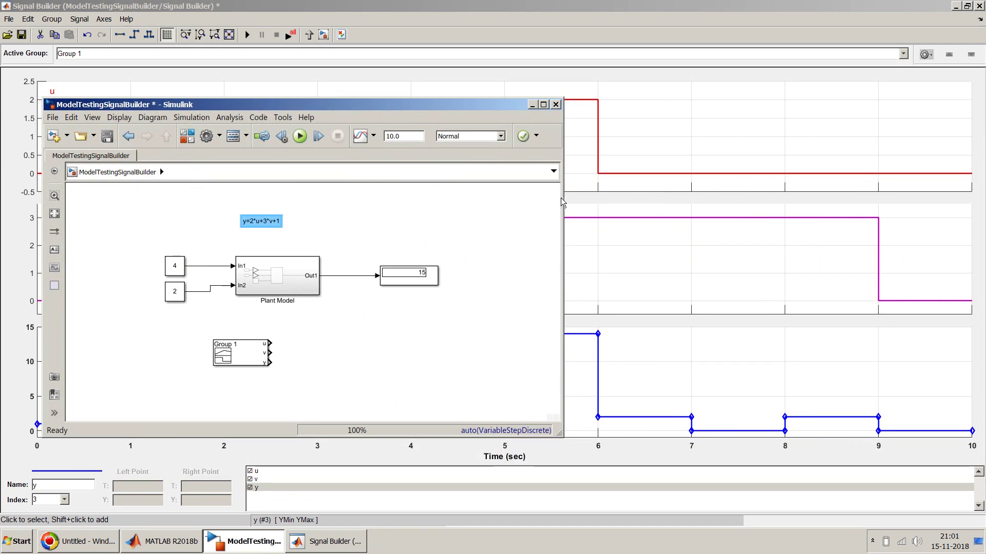
{"action": "left_click_drag", "start_coordinate": [564, 202], "coordinate": [467, 211]}
{"action": "left_click", "coordinate": [397, 216]}
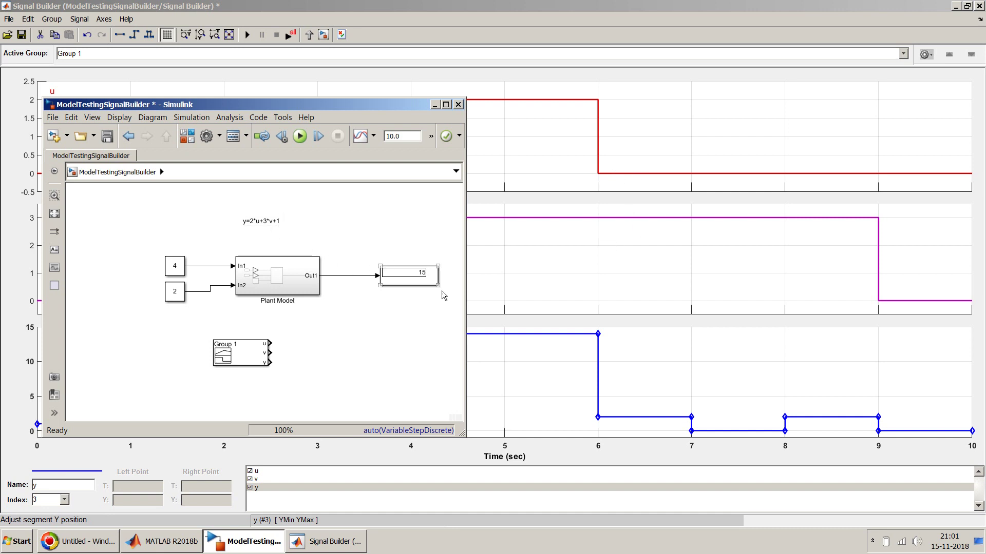
{"action": "left_click", "coordinate": [626, 417]}
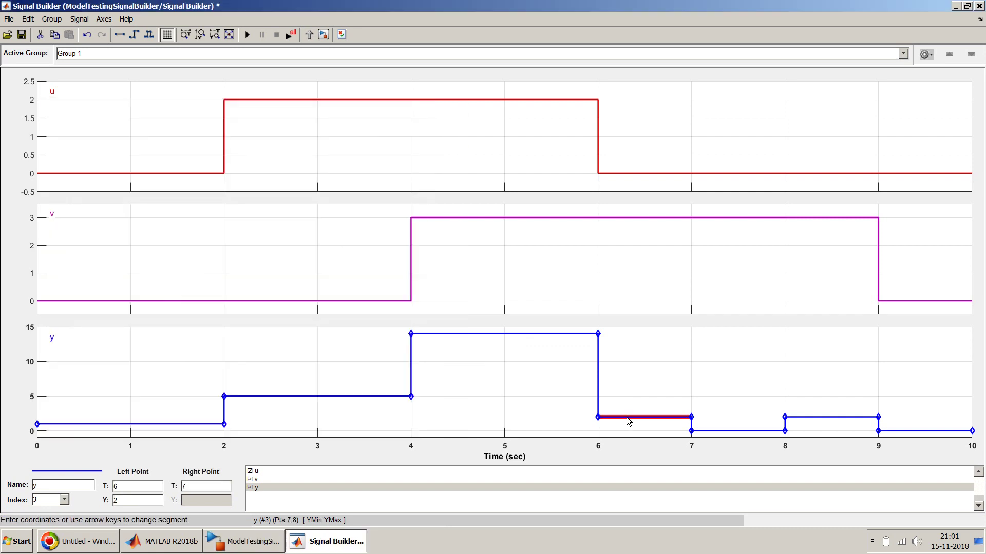
{"action": "left_click", "coordinate": [140, 502]}
{"action": "type", "text": "1.0"}
{"action": "key", "text": "Return"}
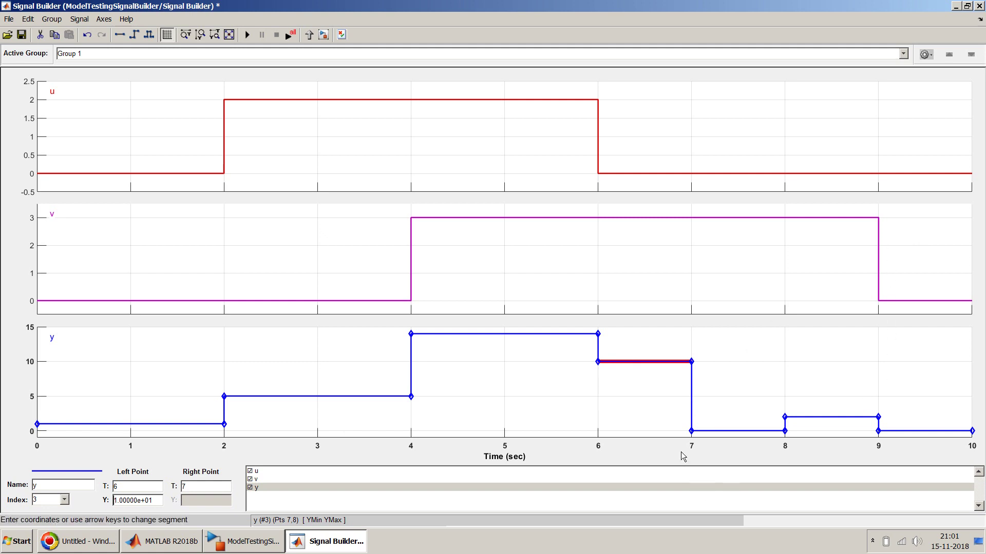
Step: Extend the y segment at level 10 to 9 s, absorbing the remaining square-wave pulse
{"action": "left_click_drag", "start_coordinate": [691, 414], "coordinate": [844, 422]}
{"action": "left_click", "coordinate": [879, 417]}
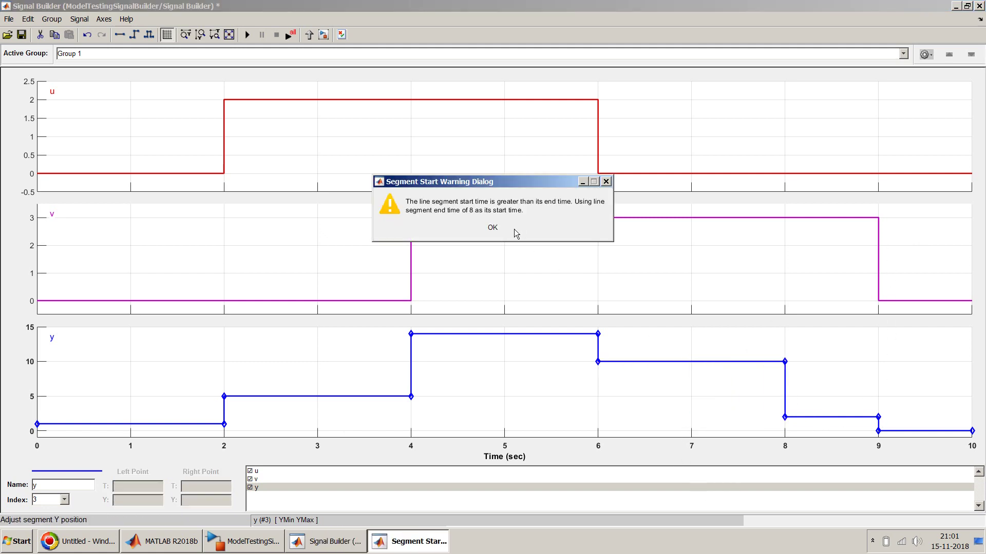
{"action": "left_click", "coordinate": [492, 228]}
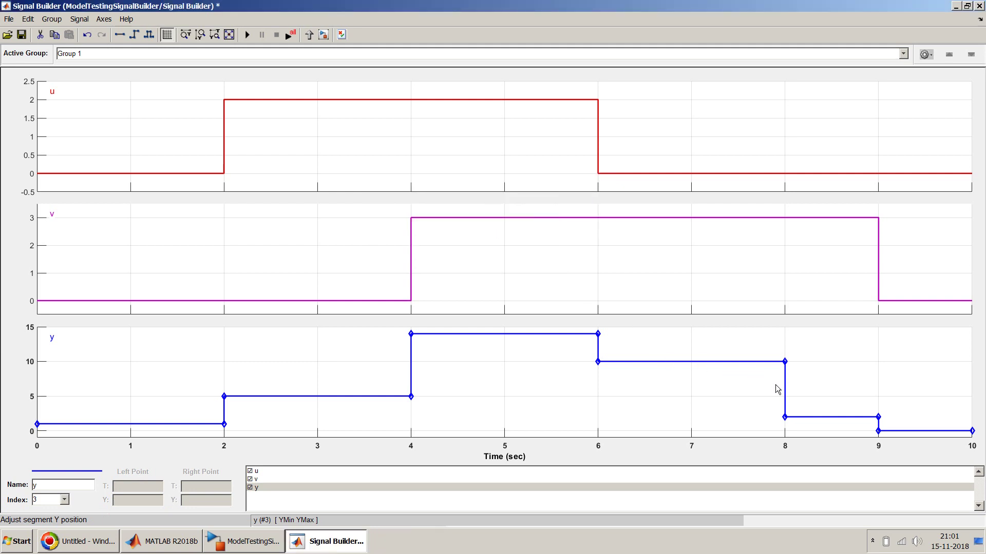
{"action": "left_click_drag", "start_coordinate": [784, 389], "coordinate": [880, 396]}
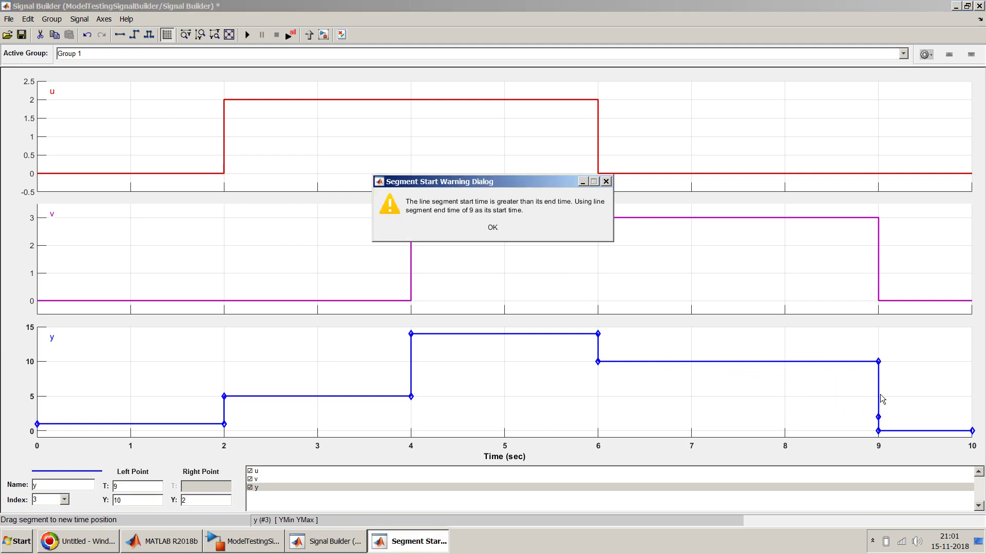
{"action": "left_click", "coordinate": [493, 228]}
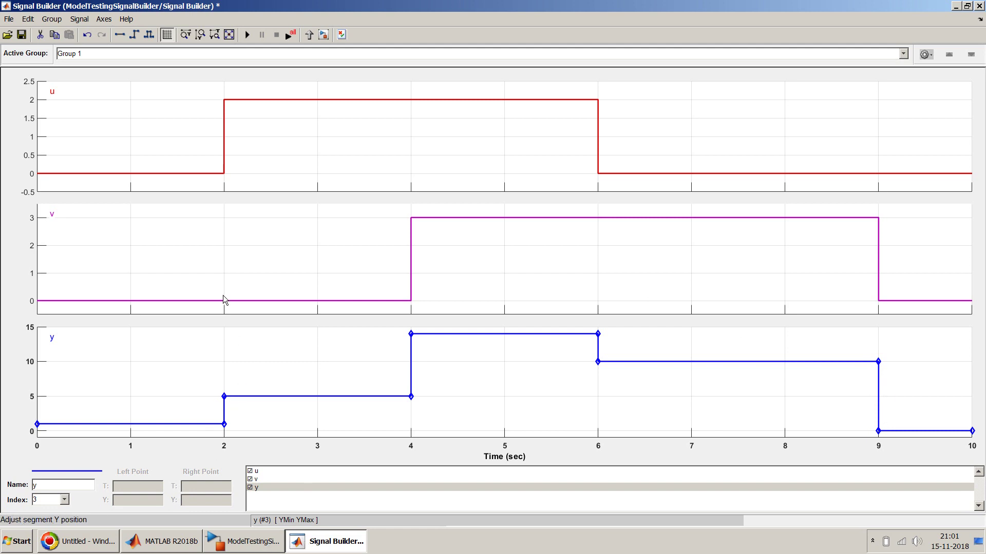
Step: Check the plant equation again and set the y segment from 9 s to 10 s to a Y value of 1
{"action": "left_click", "coordinate": [243, 542]}
{"action": "left_click", "coordinate": [283, 224]}
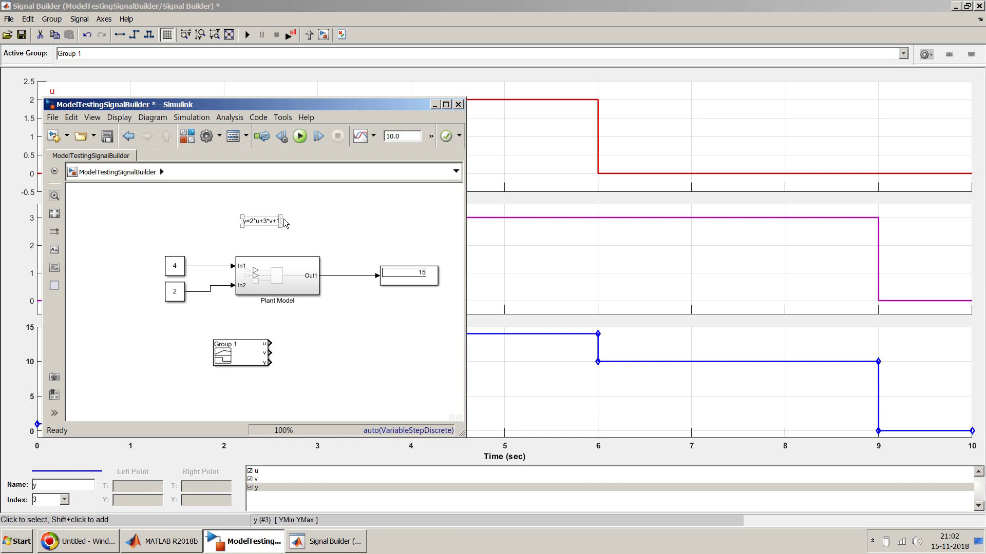
{"action": "left_click", "coordinate": [306, 220]}
{"action": "left_click", "coordinate": [831, 449]}
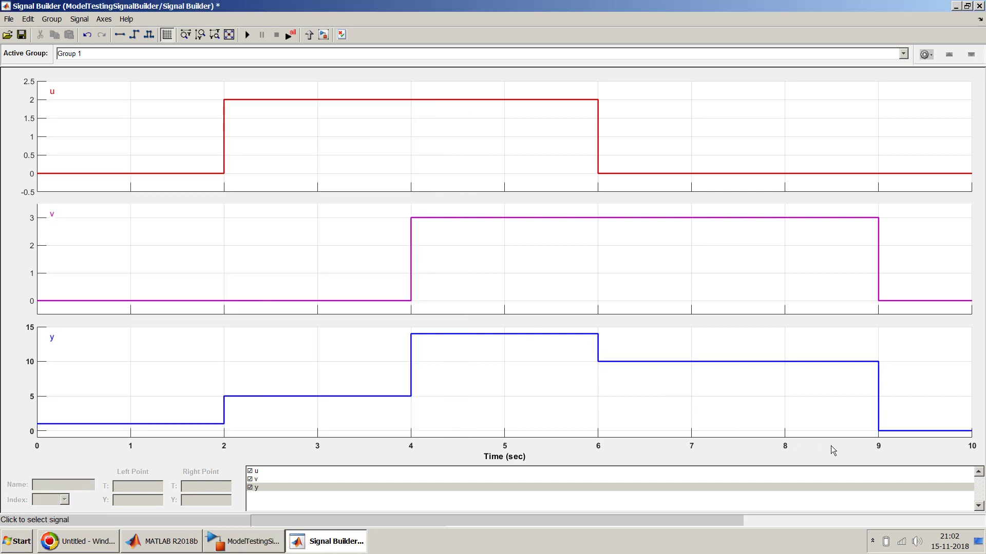
{"action": "left_click", "coordinate": [944, 432]}
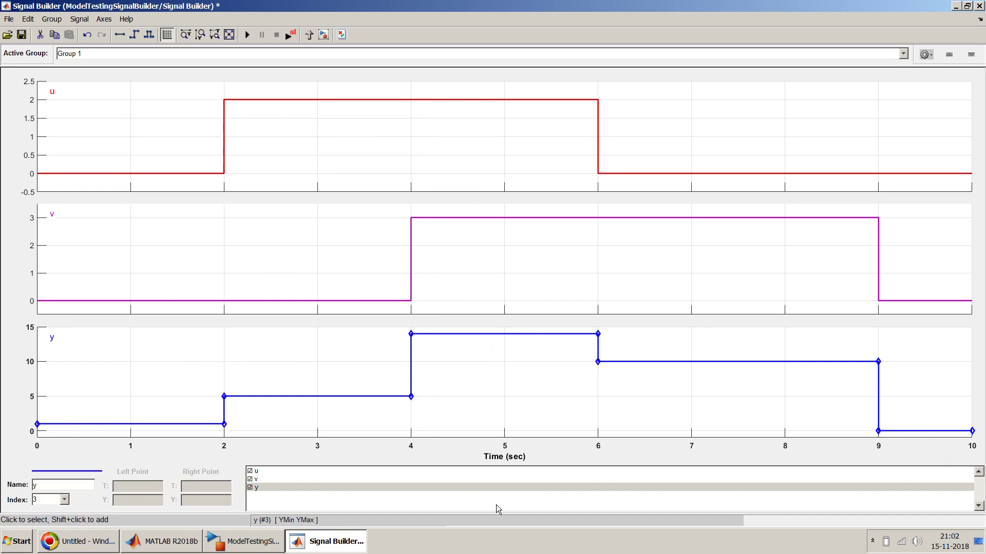
{"action": "left_click", "coordinate": [925, 431]}
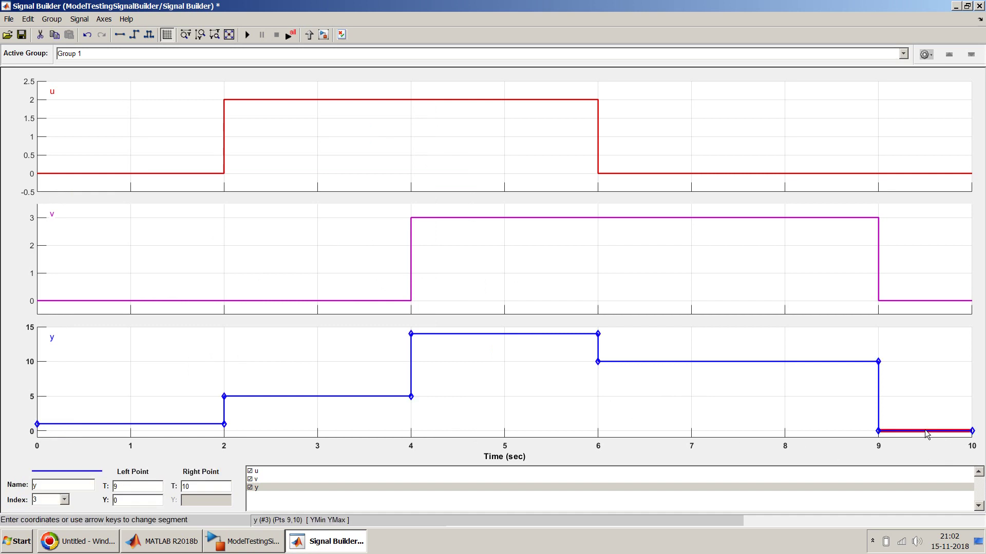
{"action": "left_click", "coordinate": [157, 502]}
{"action": "key", "text": "BackSpace"}
{"action": "type", "text": "1"}
{"action": "key", "text": "Return"}
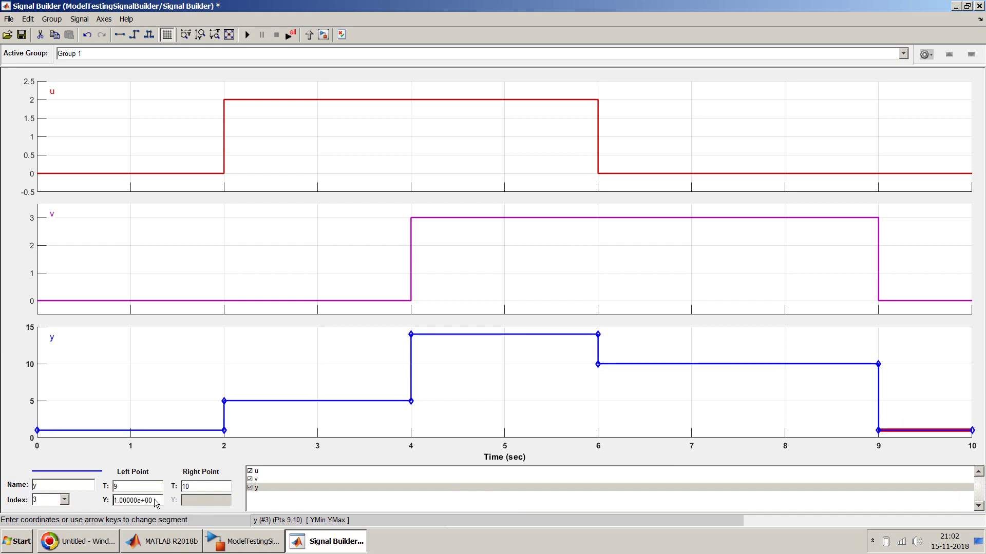
Step: Save and close the Signal Builder signals, and maximize the model window
{"action": "left_click", "coordinate": [193, 365]}
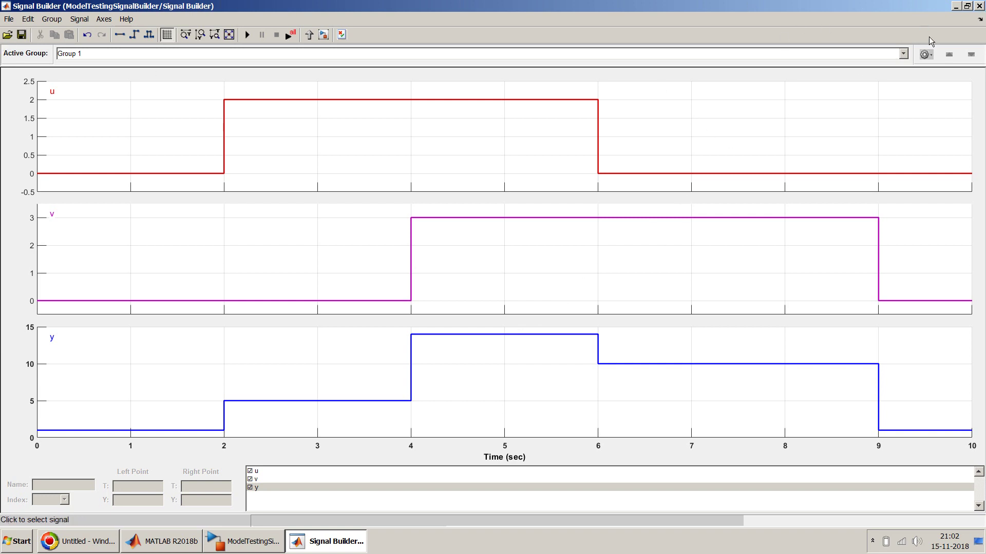
{"action": "left_click", "coordinate": [979, 6]}
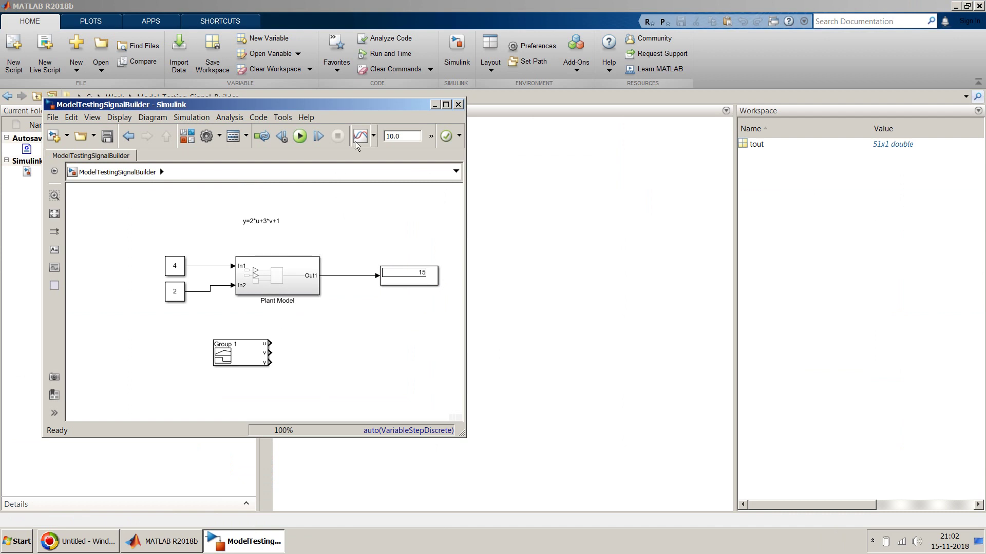
{"action": "double_click", "coordinate": [390, 106]}
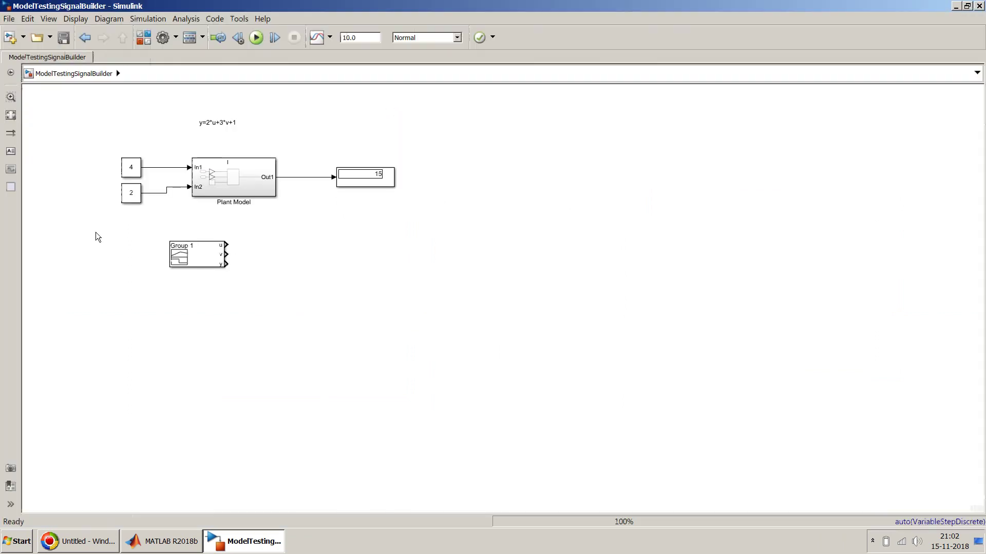
Step: Delete the two Constant blocks and their leftover lines at the Plant Model inputs
{"action": "left_click_drag", "start_coordinate": [116, 125], "coordinate": [125, 204]}
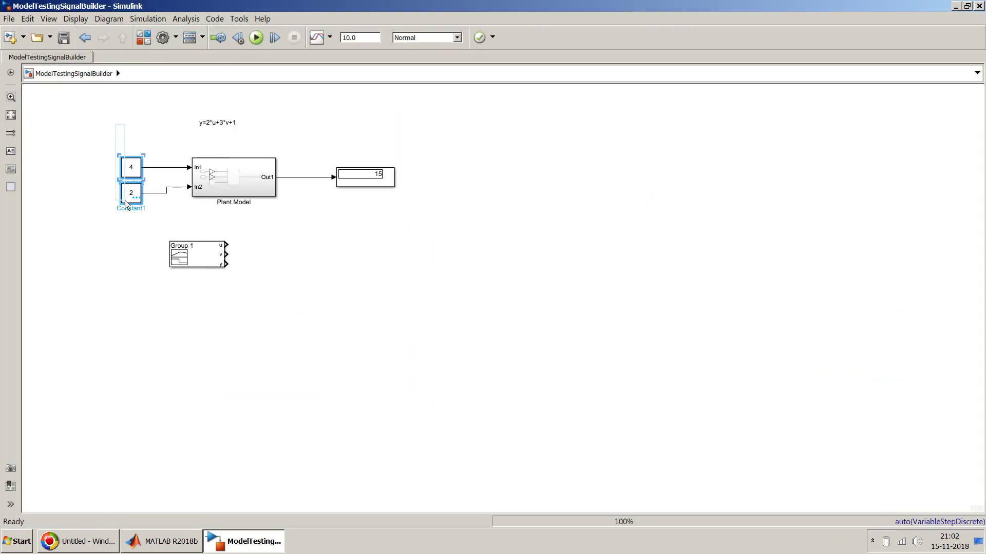
{"action": "key", "text": "Delete"}
{"action": "left_click_drag", "start_coordinate": [137, 137], "coordinate": [150, 226]}
{"action": "key", "text": "Delete"}
Step: Enlarge the Signal Builder block, place it before the Plant Model, and connect u to In1 and v to In2
{"action": "left_click", "coordinate": [208, 263]}
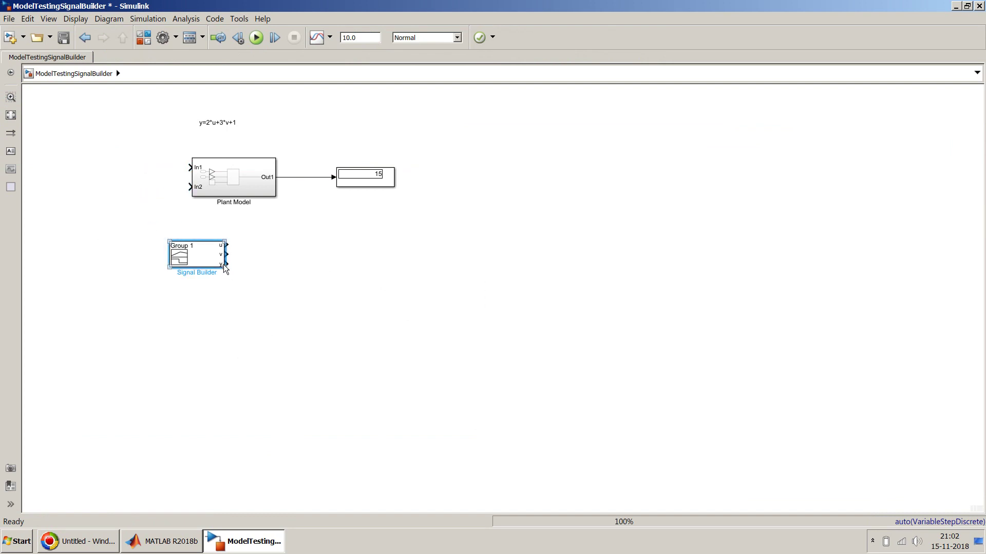
{"action": "left_click_drag", "start_coordinate": [225, 268], "coordinate": [134, 196]}
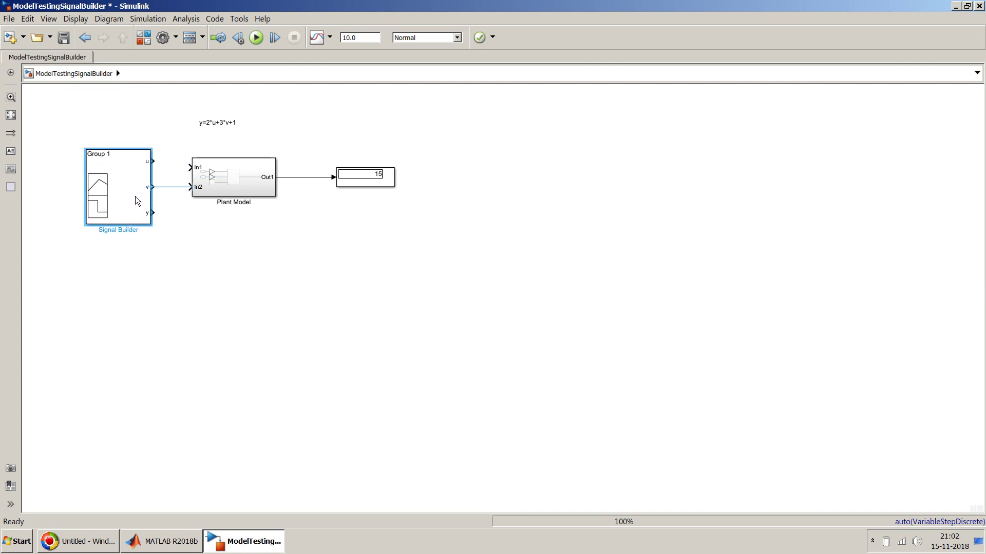
{"action": "left_click", "coordinate": [164, 188]}
{"action": "left_click_drag", "start_coordinate": [152, 163], "coordinate": [190, 167]}
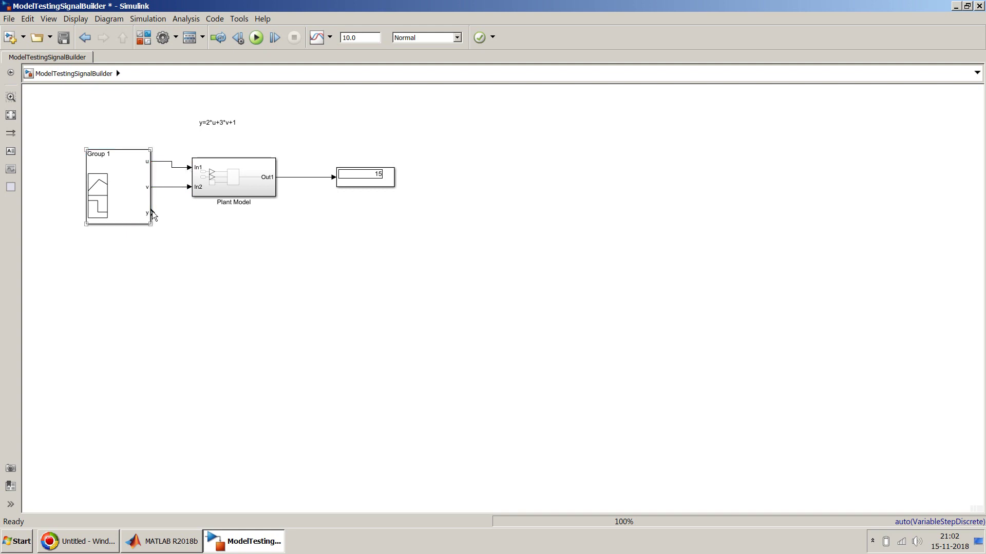
Step: Move the Display block farther from the Plant Model and insert an Add block below the output line with the sign list -+
{"action": "left_click_drag", "start_coordinate": [361, 181], "coordinate": [435, 179]}
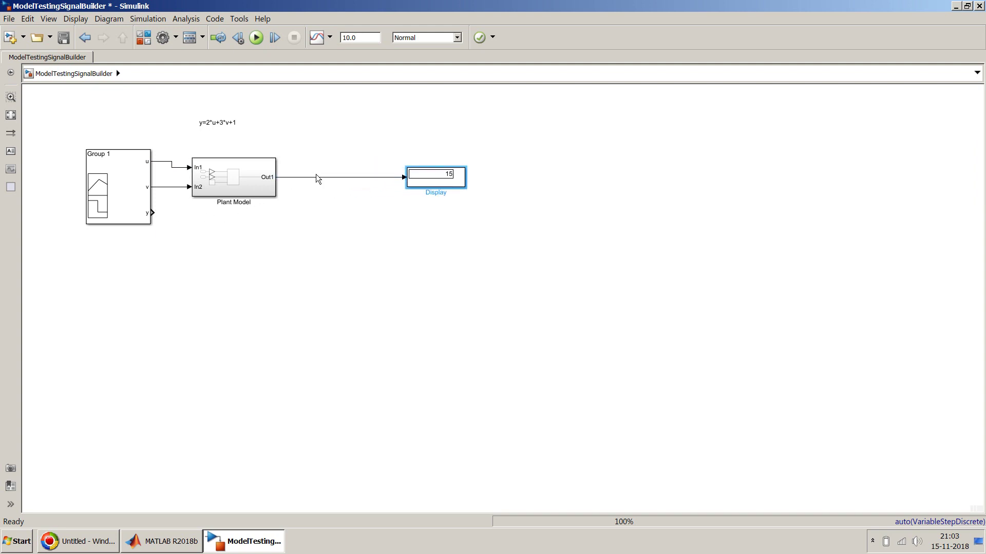
{"action": "left_click", "coordinate": [331, 258]}
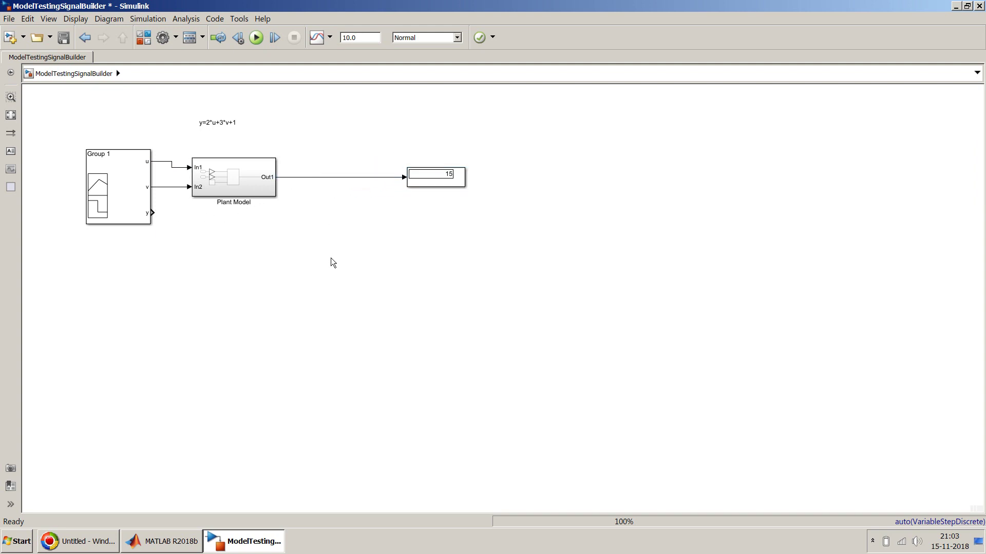
{"action": "double_click", "coordinate": [330, 258]}
{"action": "type", "text": "Add"}
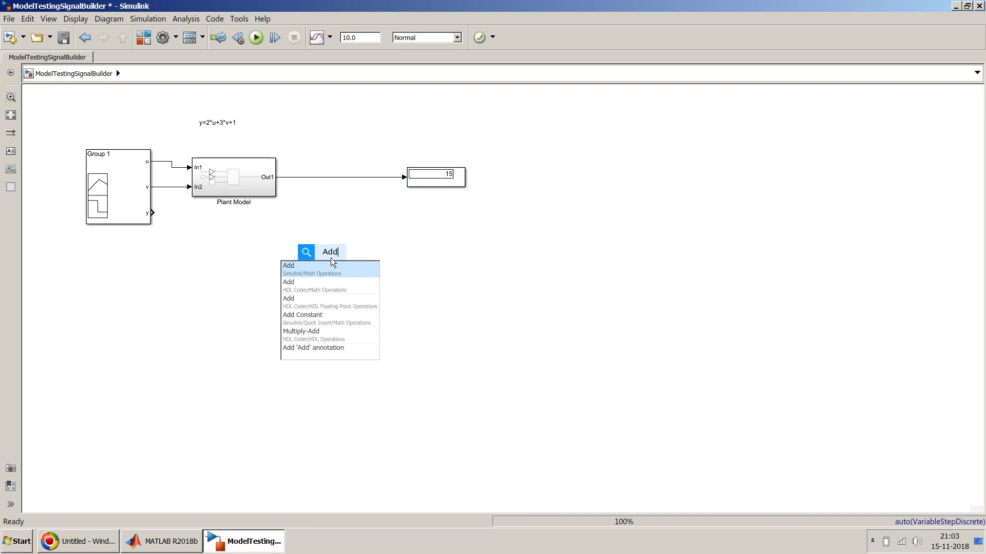
{"action": "key", "text": "Return"}
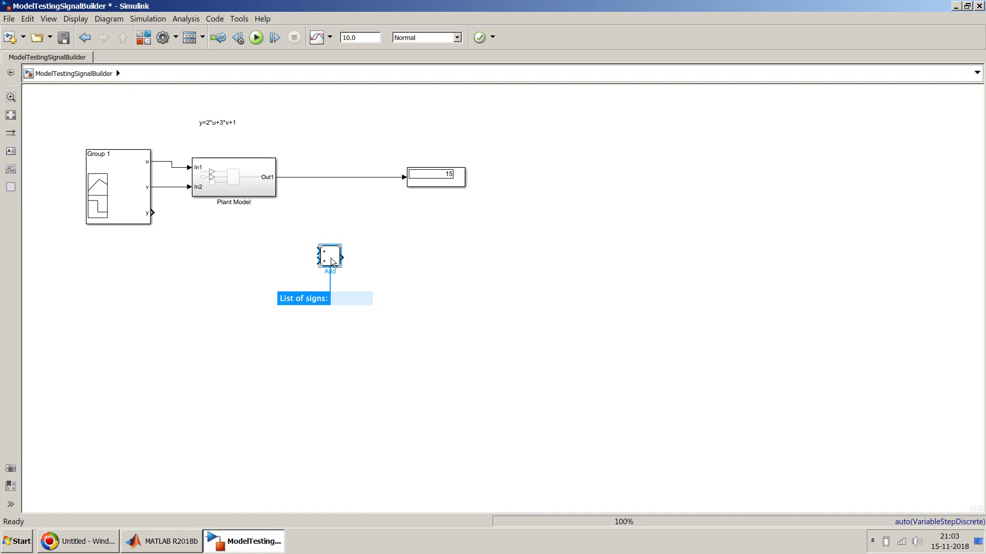
{"action": "type", "text": "-+"}
{"action": "key", "text": "Return"}
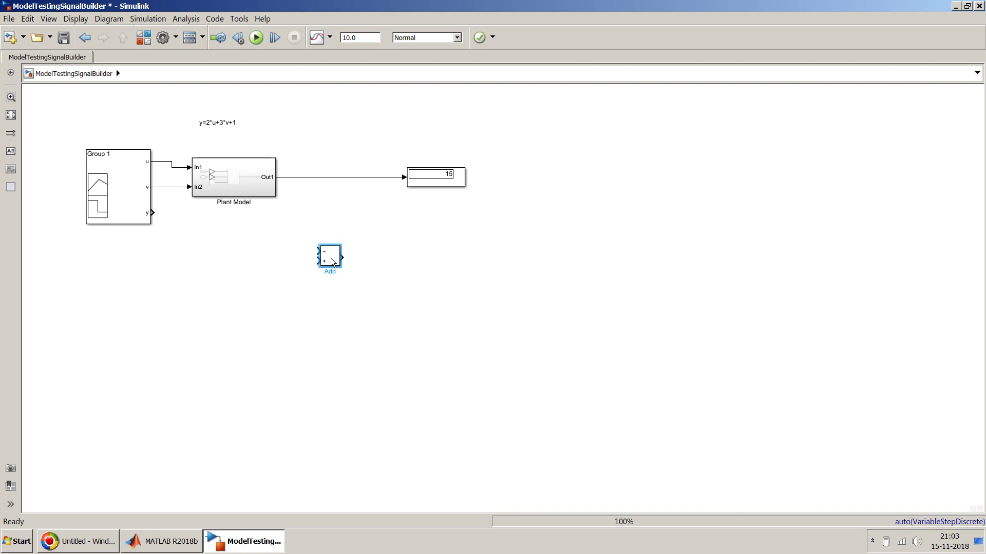
Step: Branch the Plant Model output to the Add block's minus input and connect Signal Builder's y to its plus input
{"action": "left_click_drag", "start_coordinate": [332, 262], "coordinate": [301, 178]}
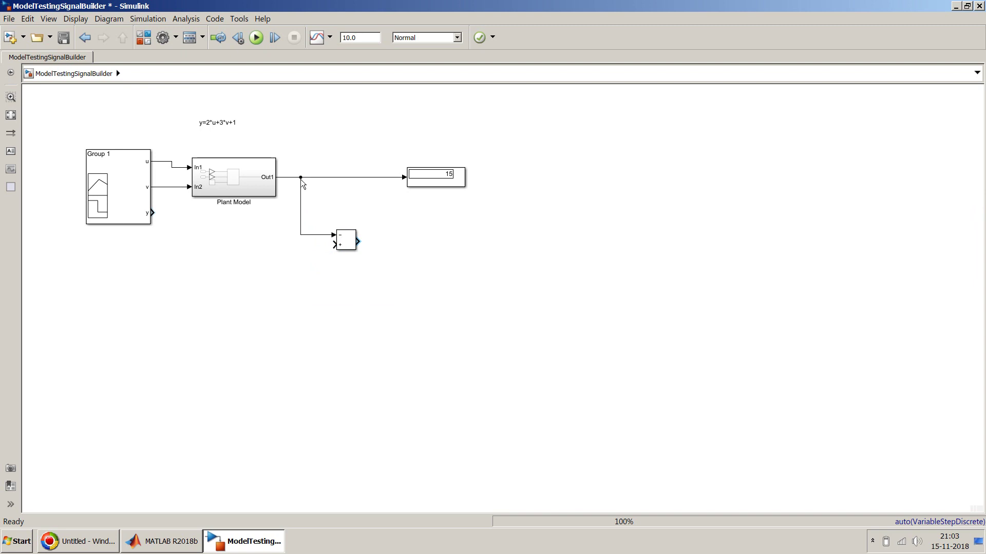
{"action": "left_click", "coordinate": [128, 217]}
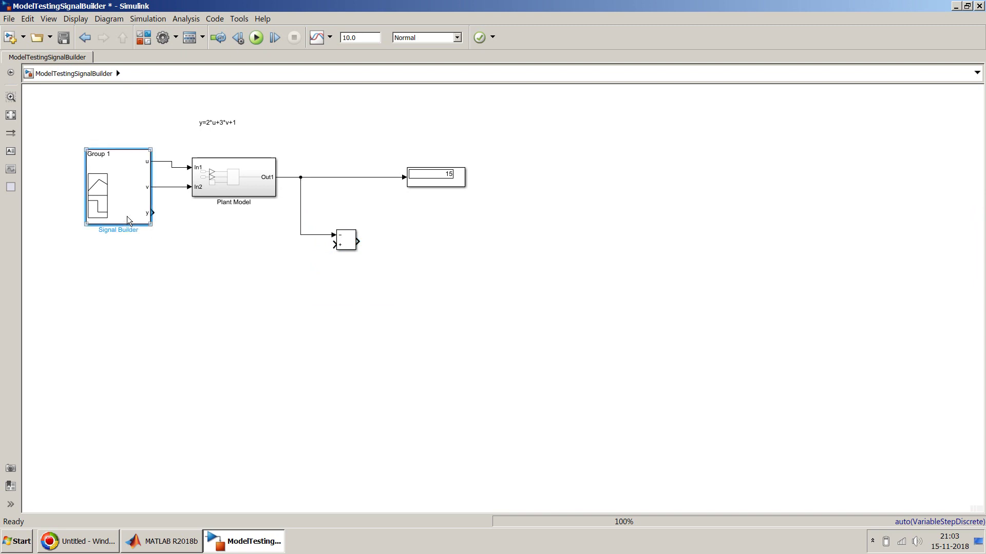
{"action": "left_click", "coordinate": [347, 244], "text": "ctrl"}
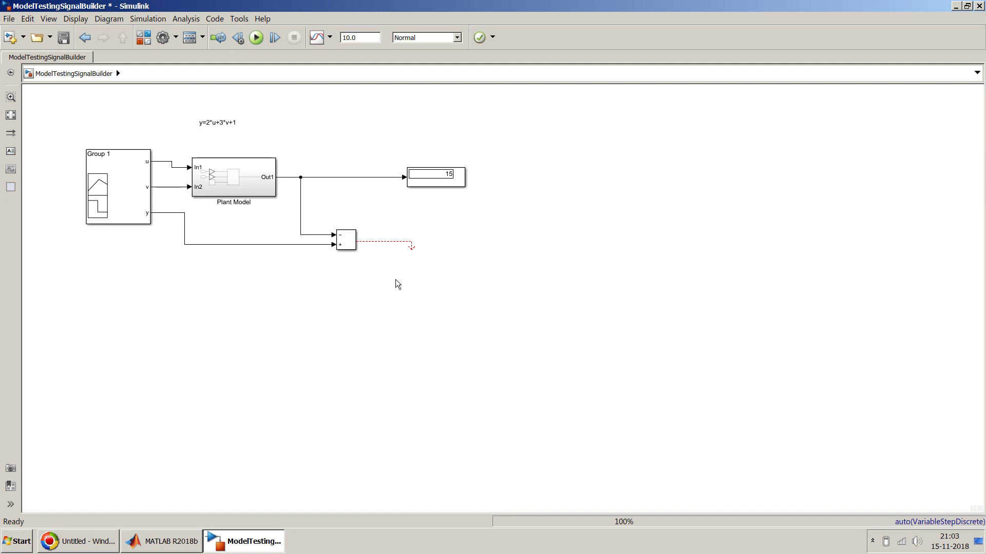
Step: Insert a Scope block beside the Add block and connect the Add output to it
{"action": "double_click", "coordinate": [439, 248]}
{"action": "type", "text": "sco"}
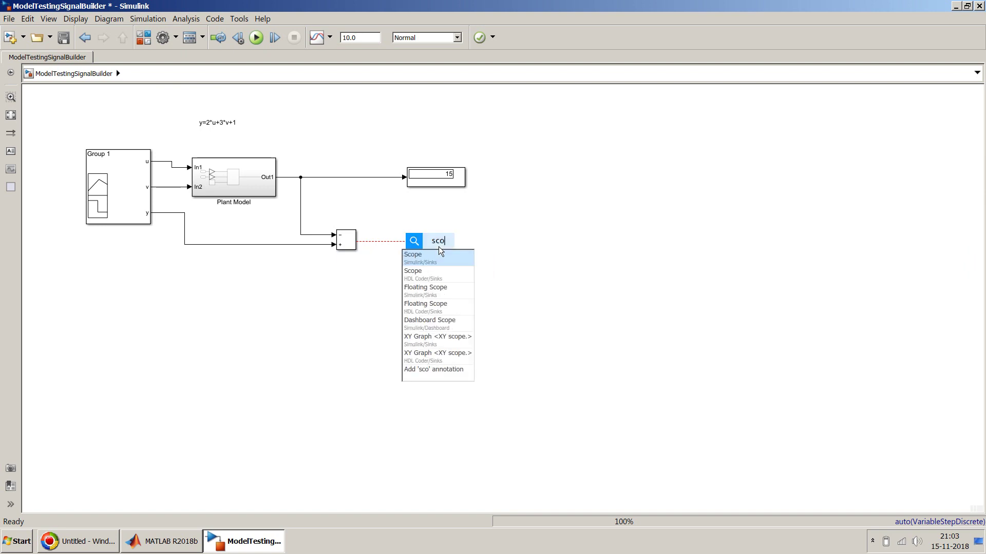
{"action": "key", "text": "Return"}
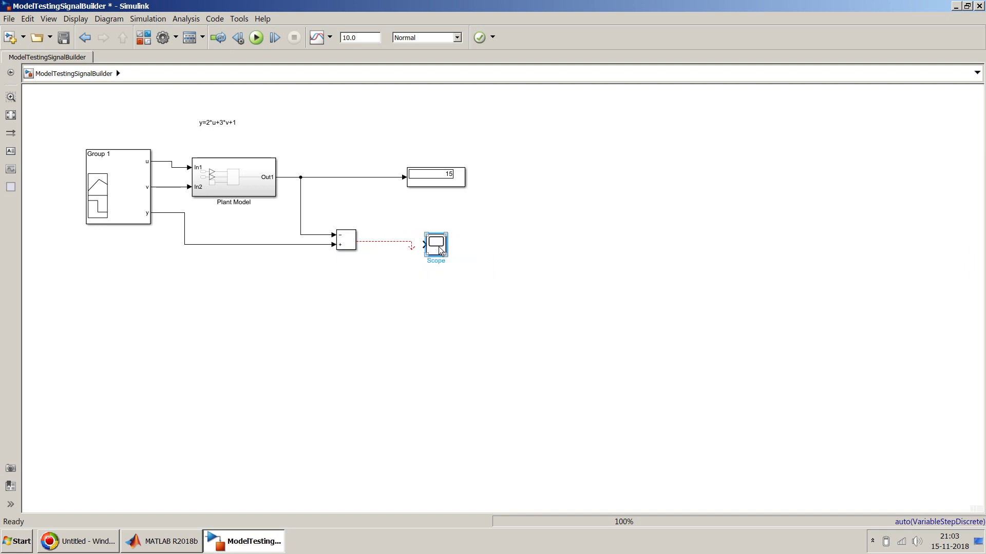
{"action": "mouse_move", "coordinate": [430, 256]}
{"action": "left_mouse_down"}
{"action": "mouse_move", "coordinate": [415, 252]}
{"action": "mouse_move", "coordinate": [430, 247]}
{"action": "left_mouse_up"}
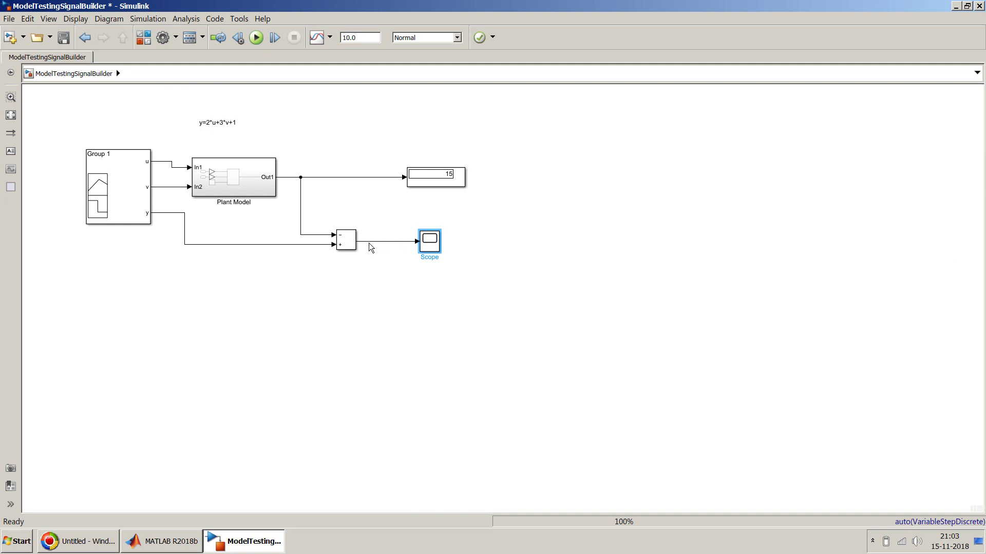
Step: Configure the Scope connected to the Add output to log its data to the workspace as ScopeData in Dataset format
{"action": "left_click", "coordinate": [349, 245]}
{"action": "left_click", "coordinate": [388, 242]}
{"action": "left_click", "coordinate": [430, 247]}
{"action": "double_click", "coordinate": [431, 247]}
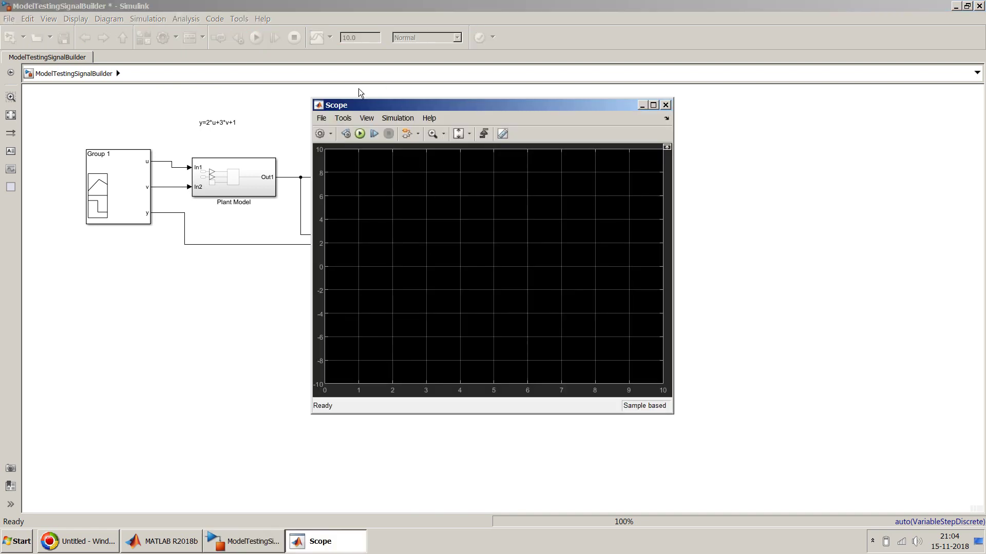
{"action": "left_click", "coordinate": [318, 133]}
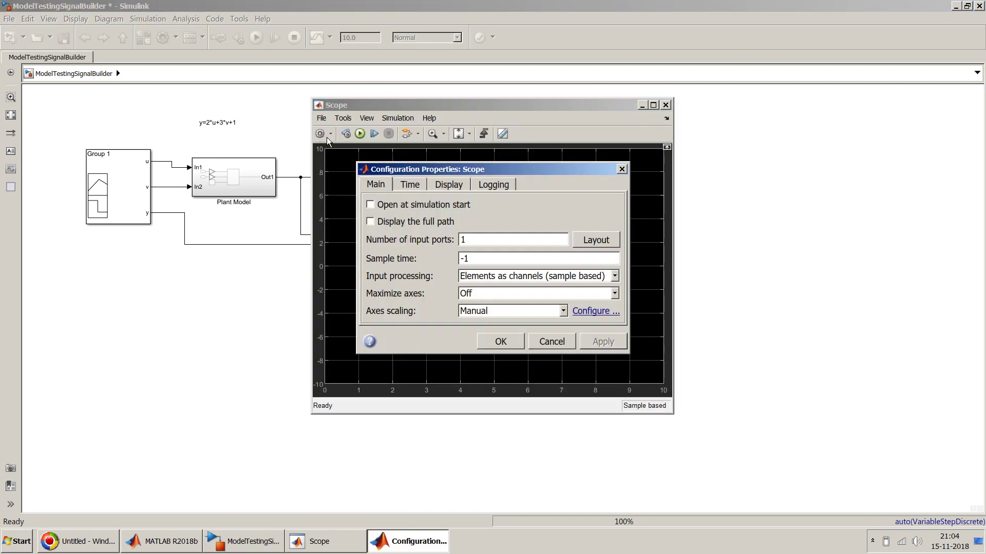
{"action": "left_click", "coordinate": [501, 184]}
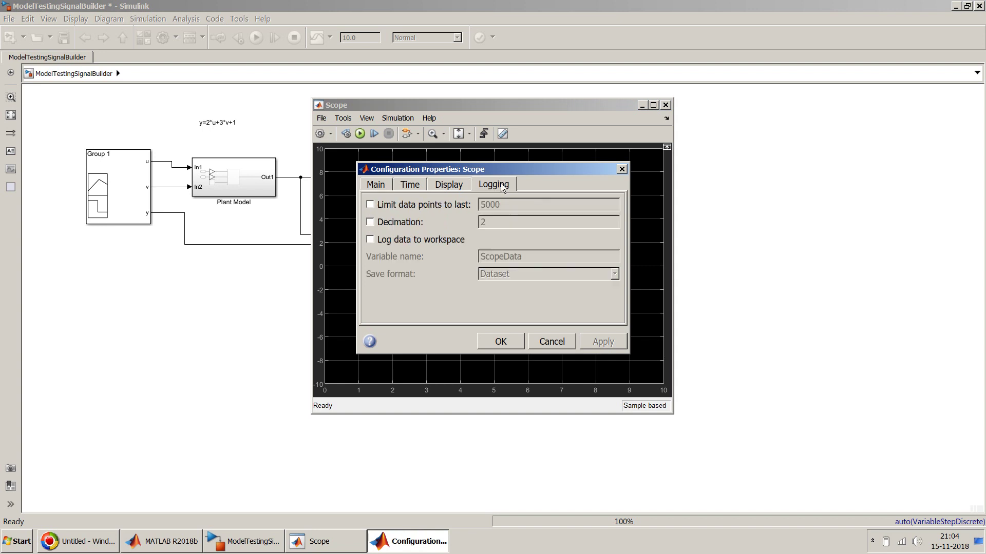
{"action": "left_click", "coordinate": [369, 239]}
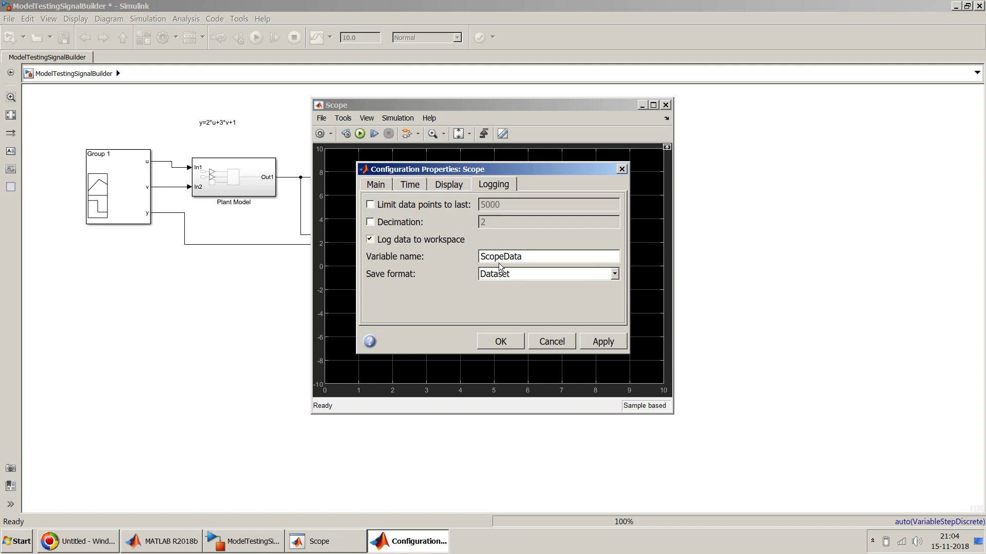
{"action": "left_click", "coordinate": [498, 341]}
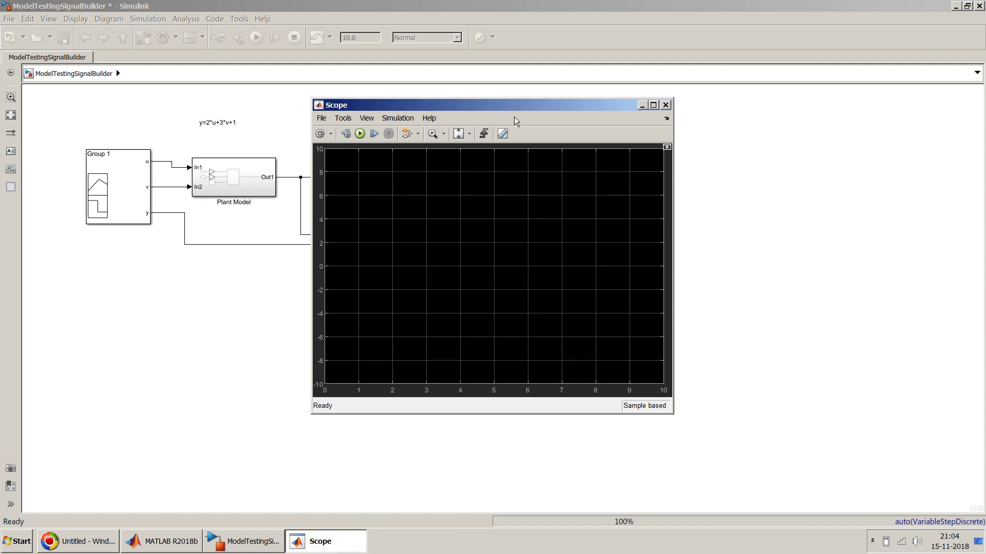
Step: Place the Scope window clear of the block diagram and check the MATLAB workspace variables
{"action": "left_click_drag", "start_coordinate": [522, 105], "coordinate": [714, 107]}
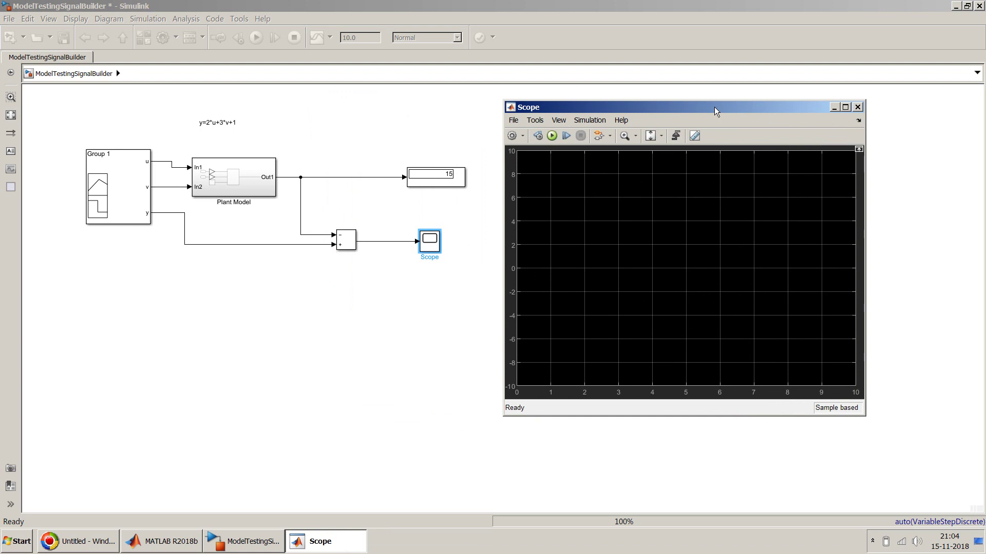
{"action": "left_click", "coordinate": [162, 546]}
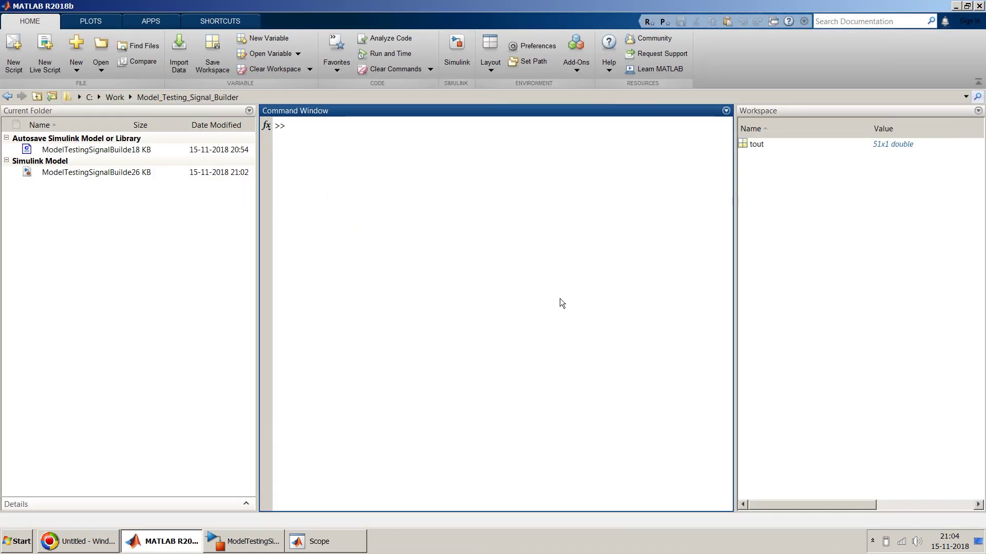
{"action": "left_click", "coordinate": [171, 546]}
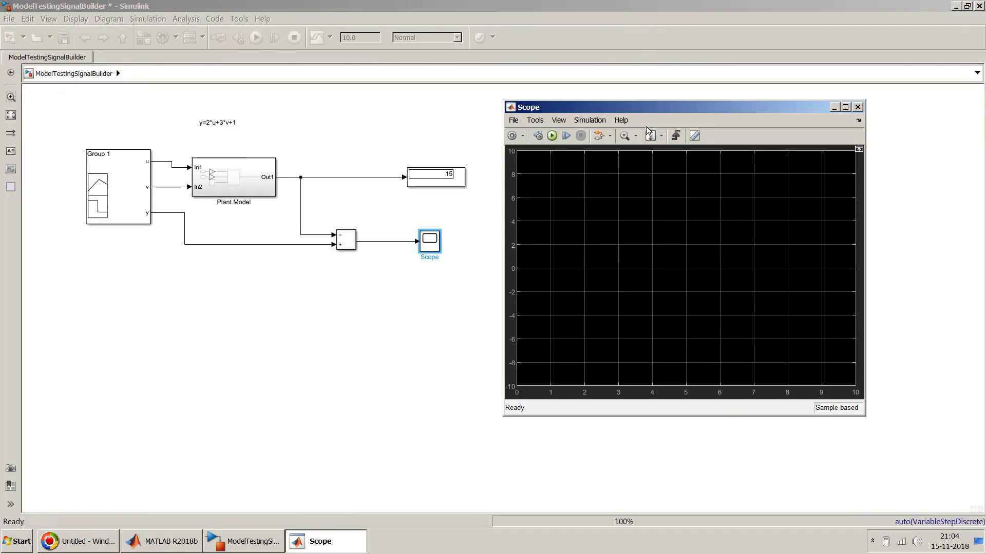
{"action": "left_click_drag", "start_coordinate": [691, 103], "coordinate": [760, 104]}
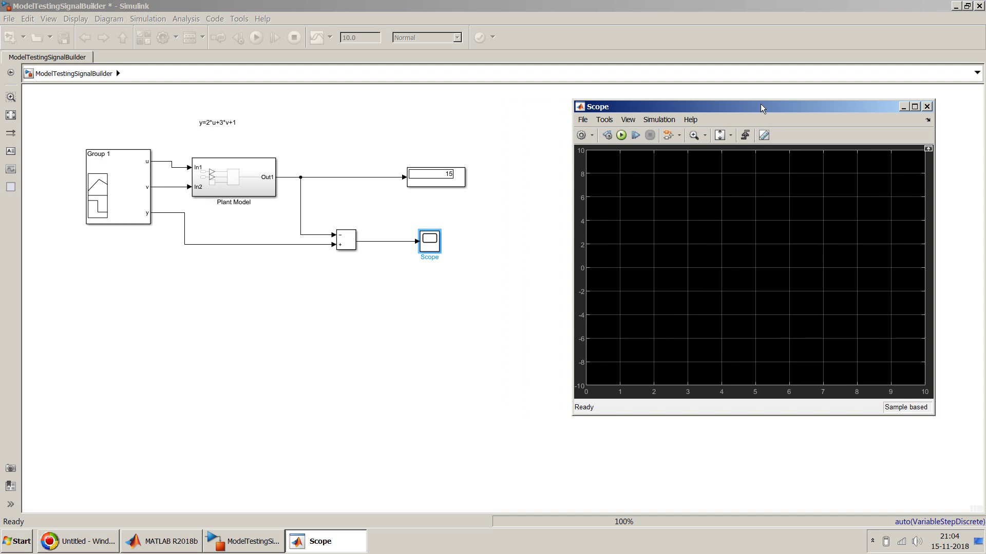
Step: Run the simulation and restore the model window to a smaller size beside the Scope to view the difference signal
{"action": "left_click", "coordinate": [469, 99]}
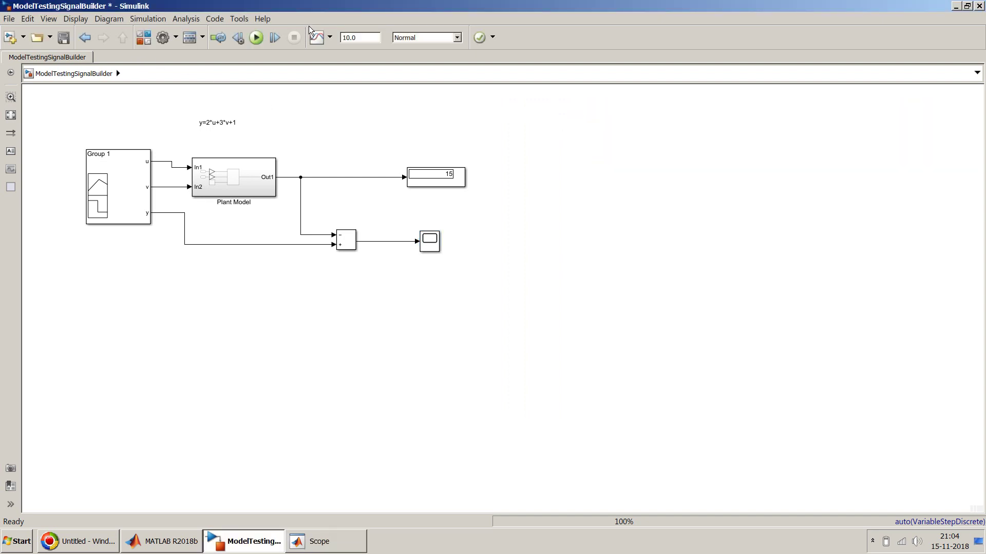
{"action": "left_click", "coordinate": [257, 37]}
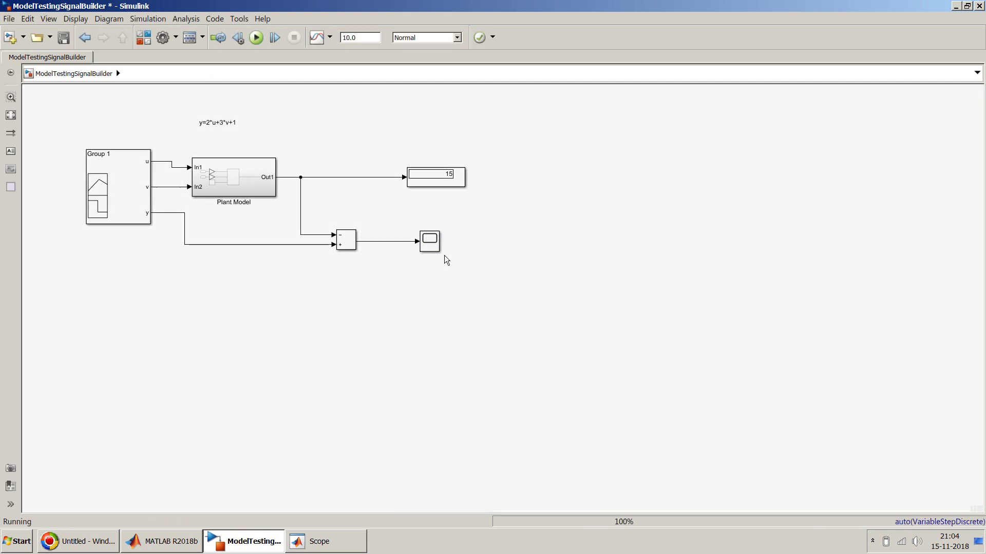
{"action": "double_click", "coordinate": [652, 7]}
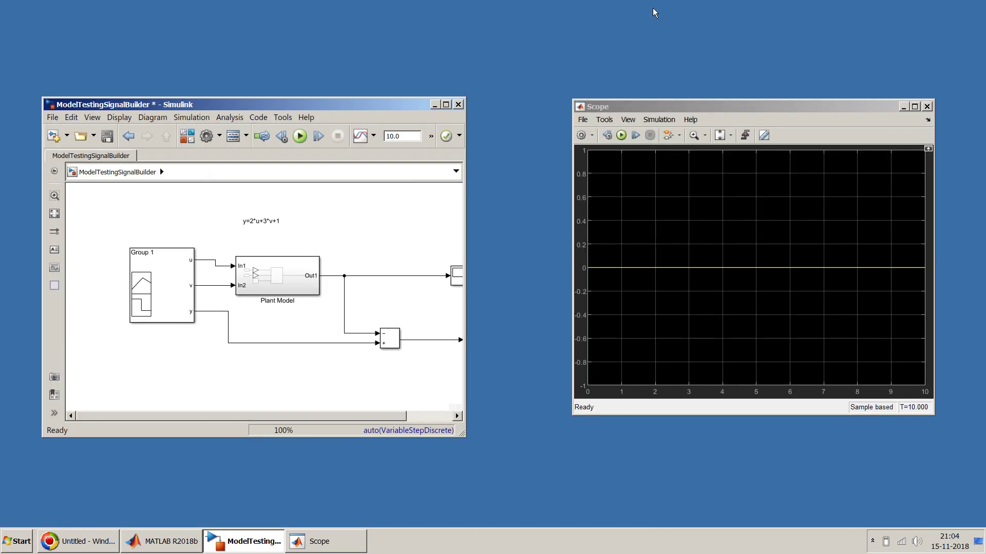
Step: Enlarge the model window beside the Scope window and fit the whole block diagram in view
{"action": "left_click_drag", "start_coordinate": [353, 110], "coordinate": [356, 51]}
{"action": "double_click", "coordinate": [358, 39]}
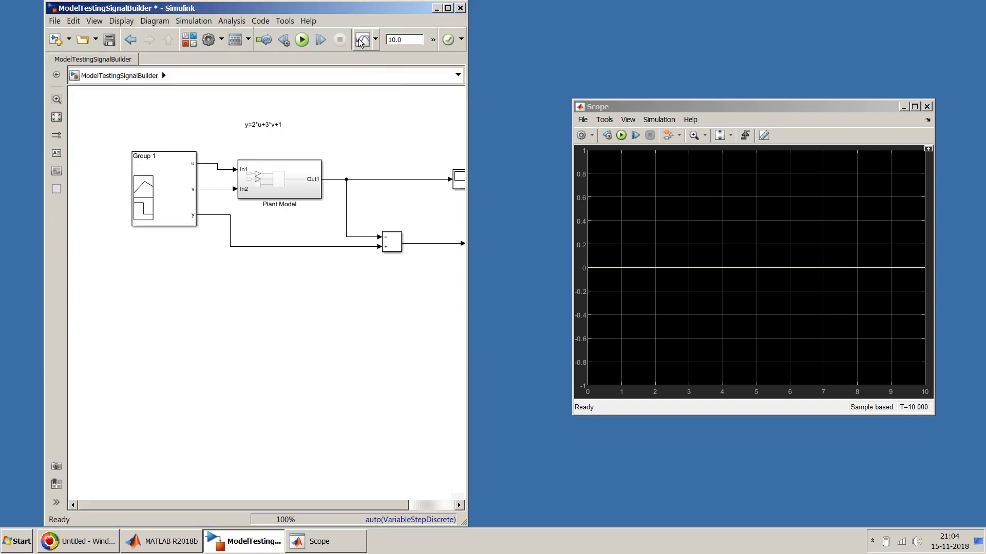
{"action": "left_click_drag", "start_coordinate": [467, 113], "coordinate": [528, 102]}
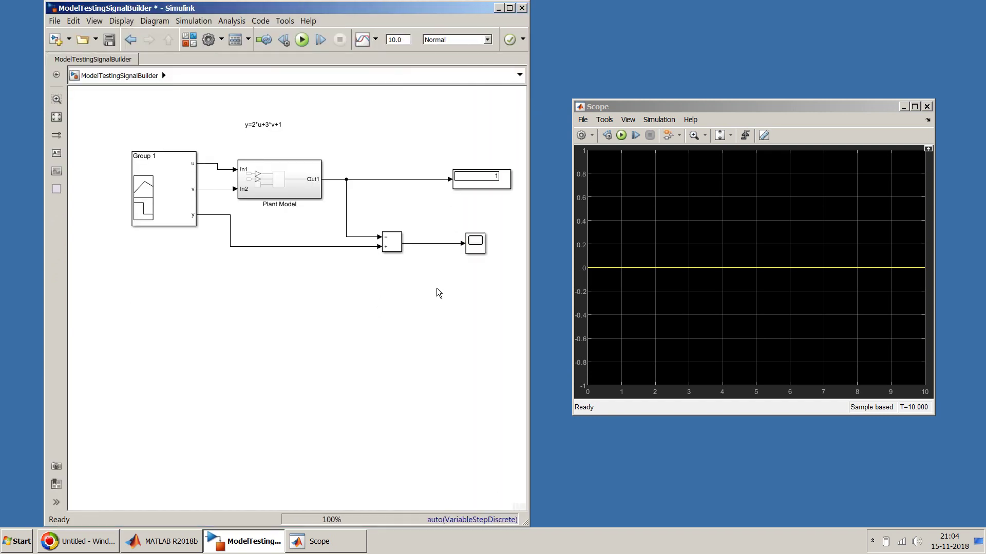
{"action": "key", "text": "space"}
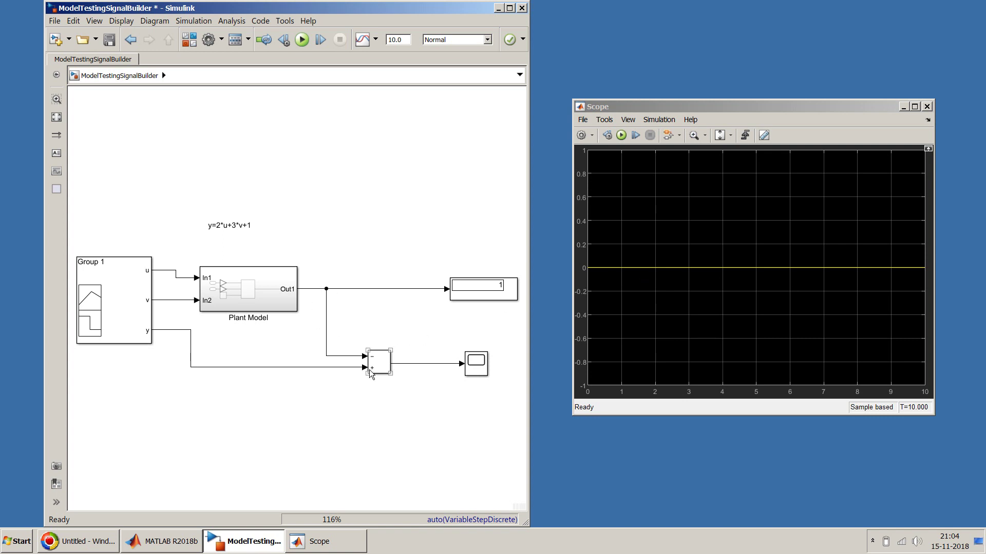
Step: In the Signal Builder, set the y signal's segment from 6 to 9 s to 9.8 and save the change
{"action": "left_click", "coordinate": [327, 372]}
{"action": "left_click", "coordinate": [136, 285]}
{"action": "double_click", "coordinate": [131, 290]}
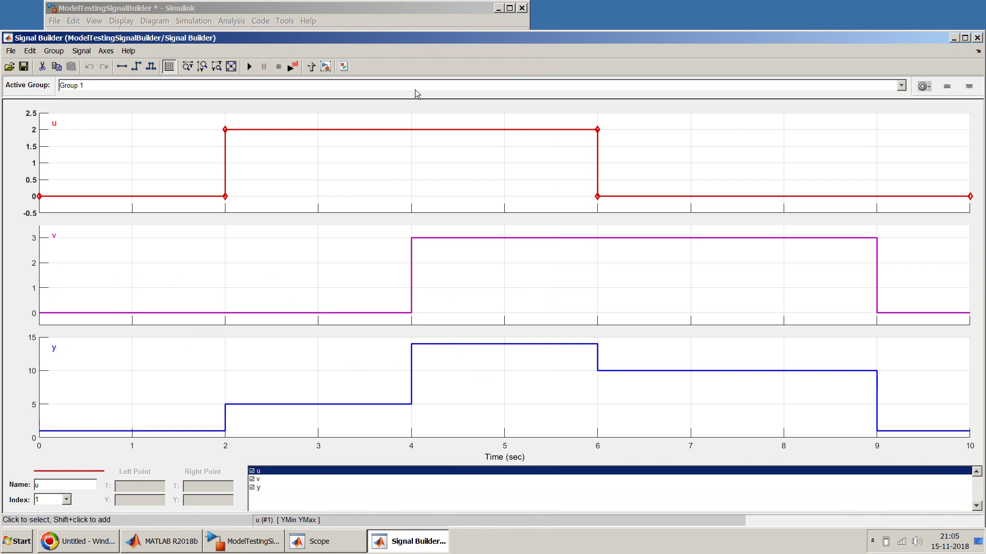
{"action": "double_click", "coordinate": [374, 39]}
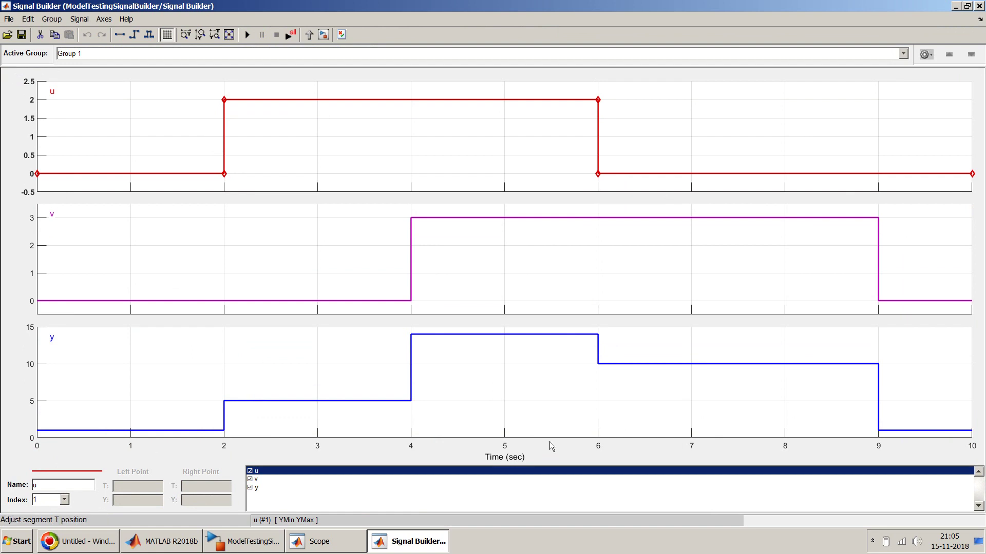
{"action": "left_click", "coordinate": [775, 365]}
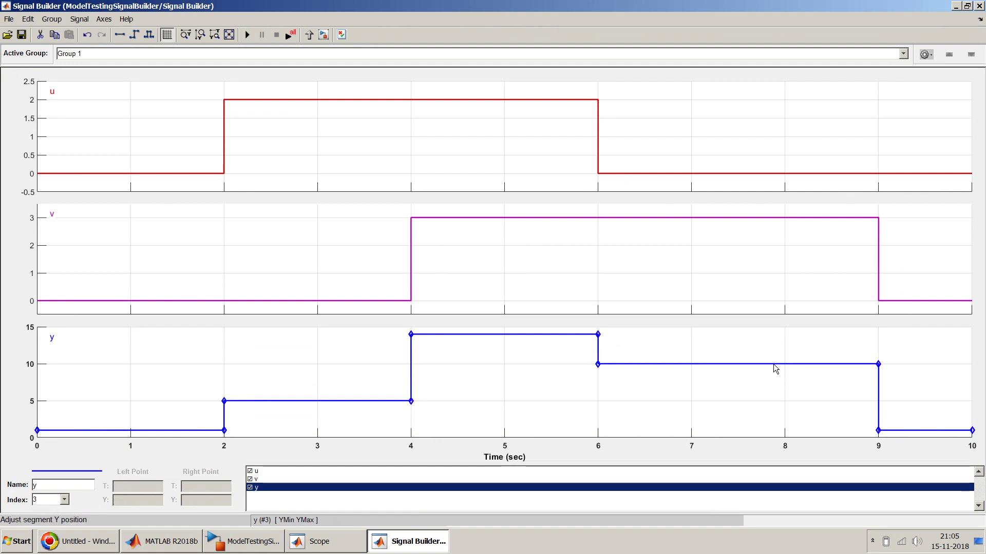
{"action": "left_click", "coordinate": [773, 365]}
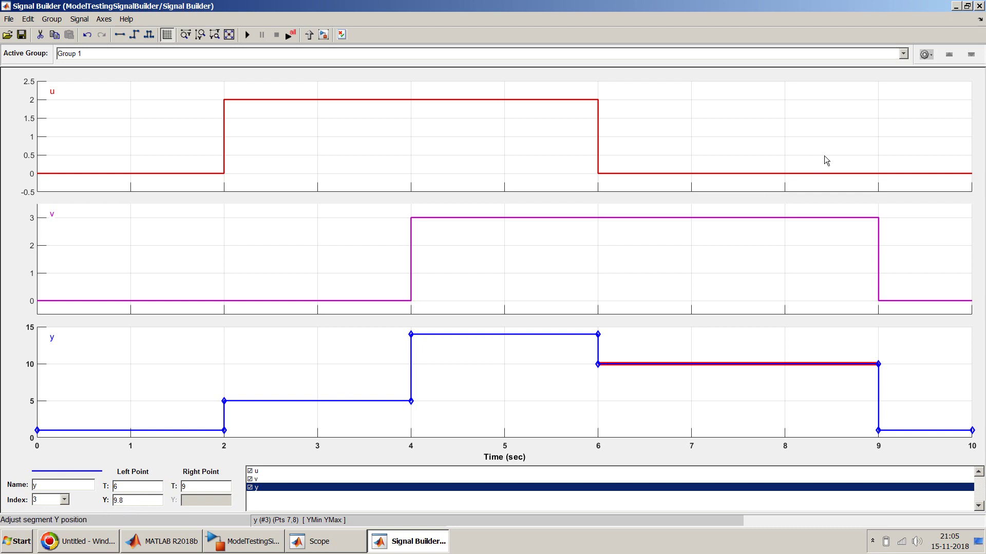
{"action": "key", "text": "Return"}
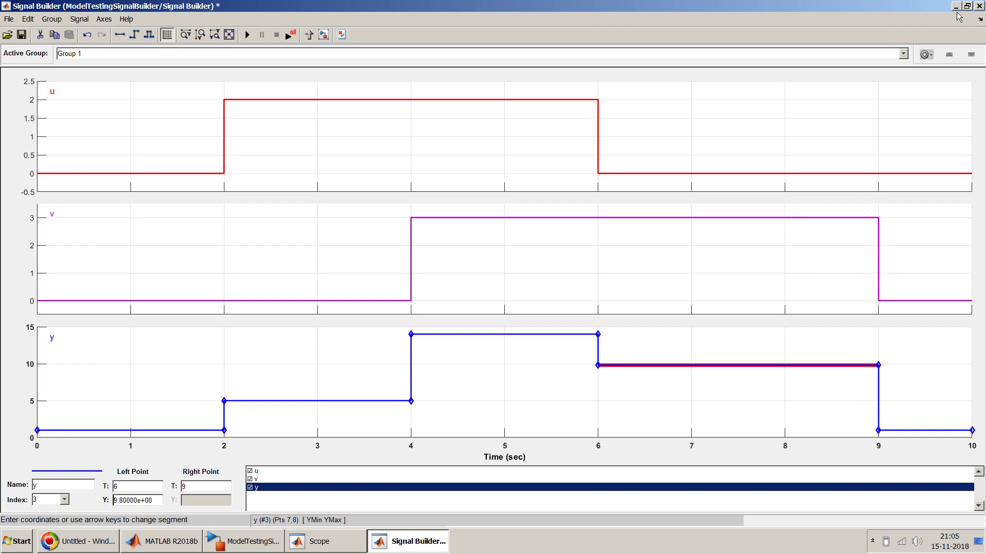
{"action": "left_click", "coordinate": [22, 36]}
{"action": "left_click", "coordinate": [979, 6]}
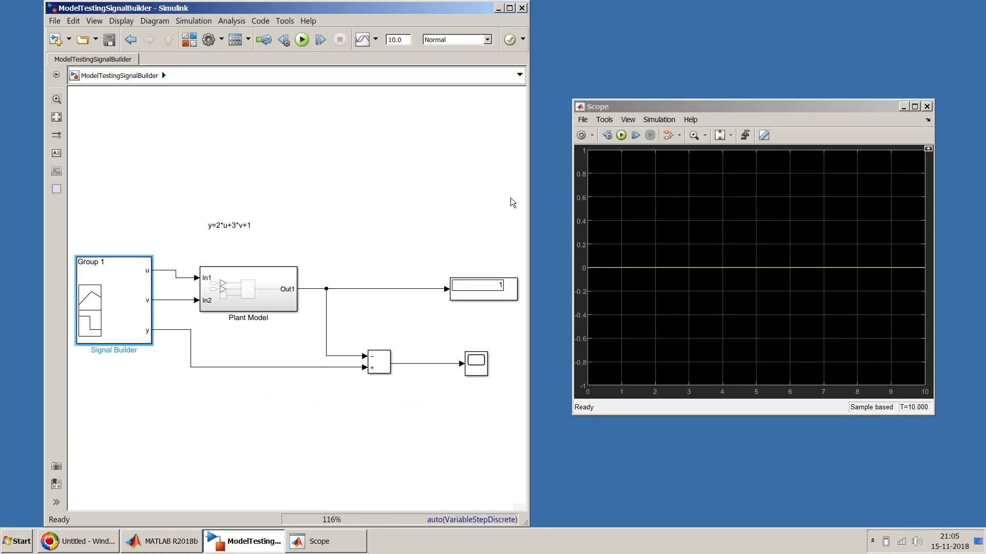
Step: Run the simulation and examine on the Scope the difference between the expected y and the Plant Model output
{"action": "left_click", "coordinate": [340, 212]}
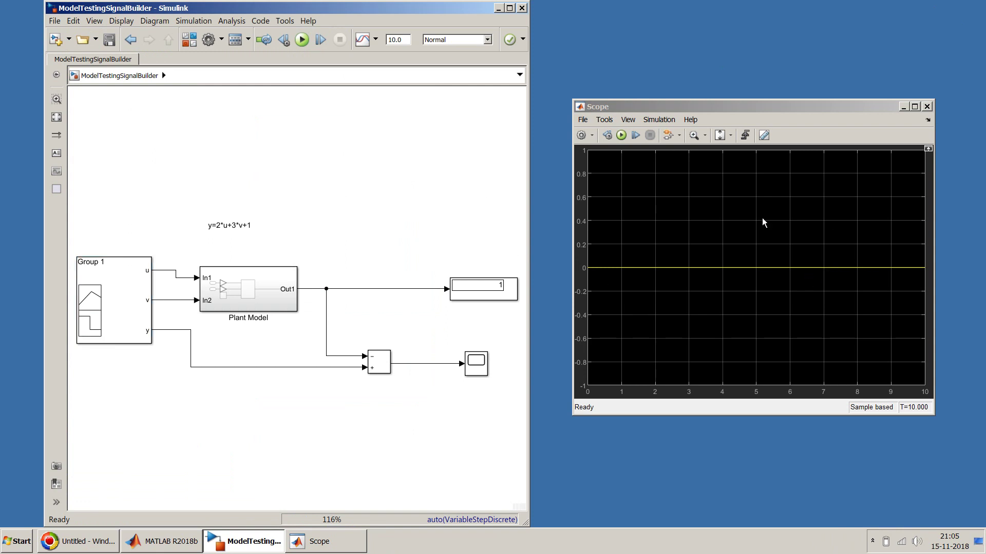
{"action": "left_click", "coordinate": [302, 41]}
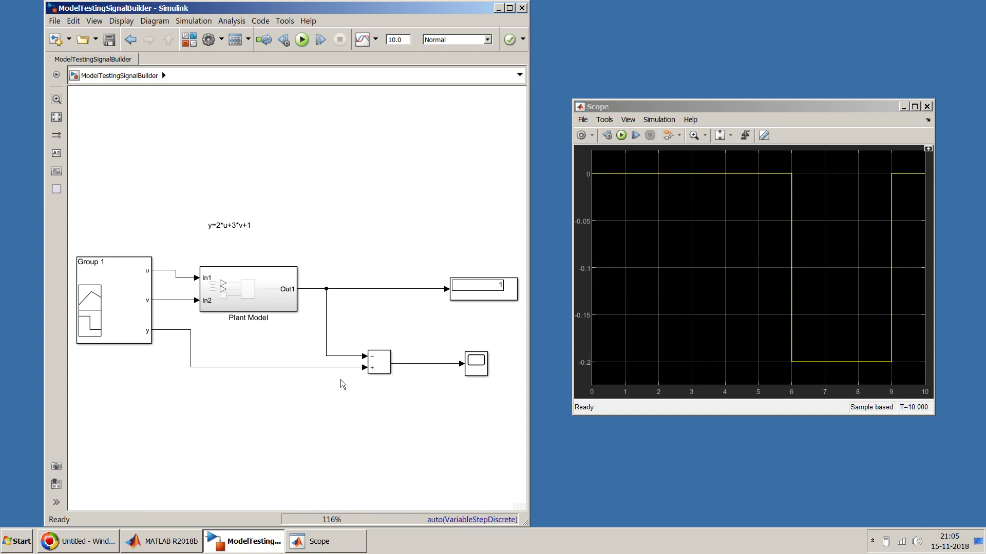
{"action": "left_click", "coordinate": [103, 311]}
{"action": "left_click", "coordinate": [359, 246]}
{"action": "left_click", "coordinate": [266, 278]}
{"action": "left_click", "coordinate": [117, 298]}
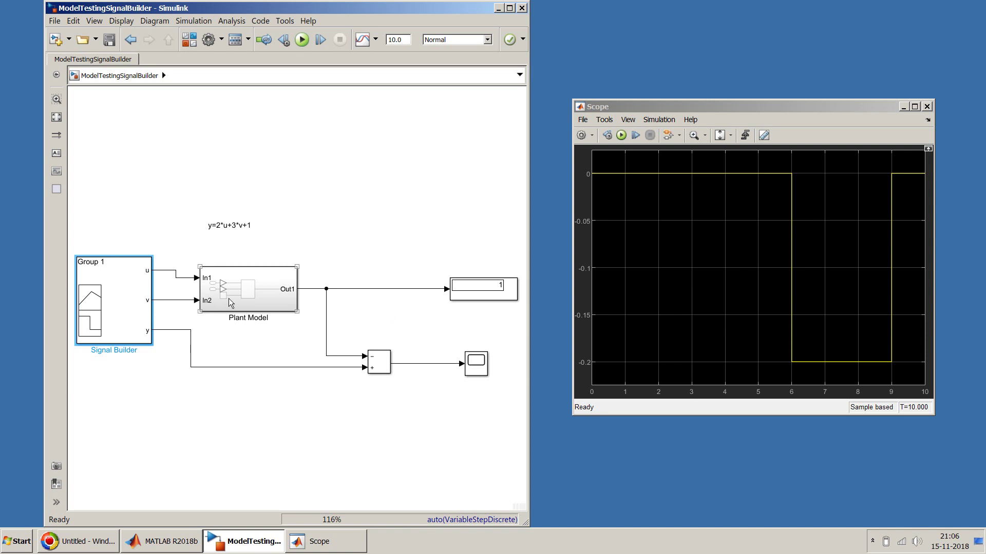
Step: Set the y signal's segment from 6 to 9 s to 10 in the Signal Builder, save it and rerun the simulation
{"action": "double_click", "coordinate": [128, 304]}
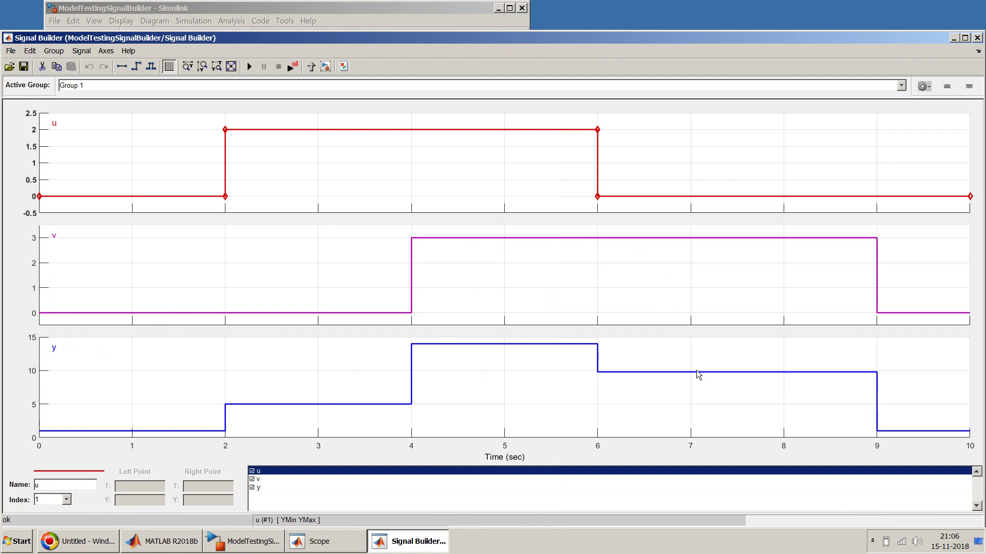
{"action": "left_click", "coordinate": [696, 371]}
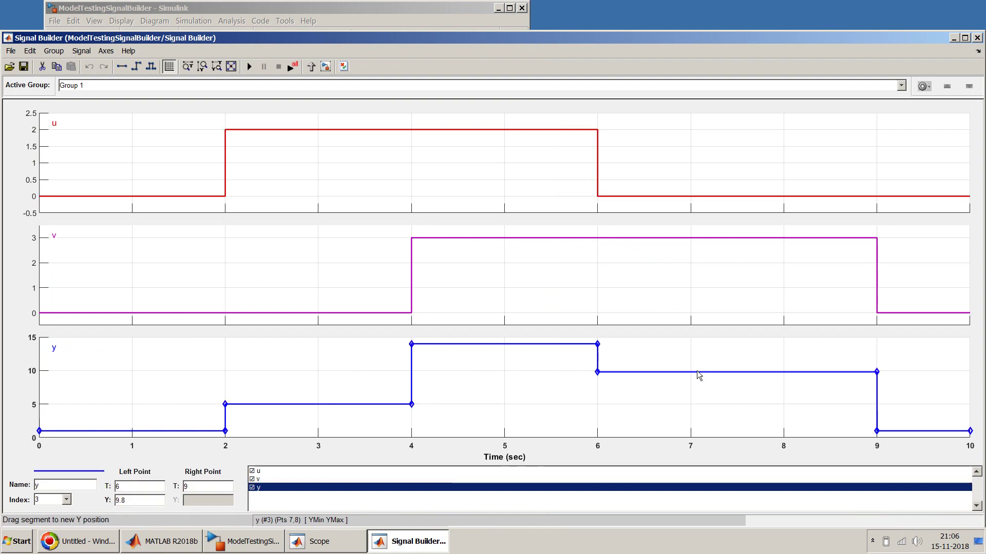
{"action": "left_click", "coordinate": [656, 371]}
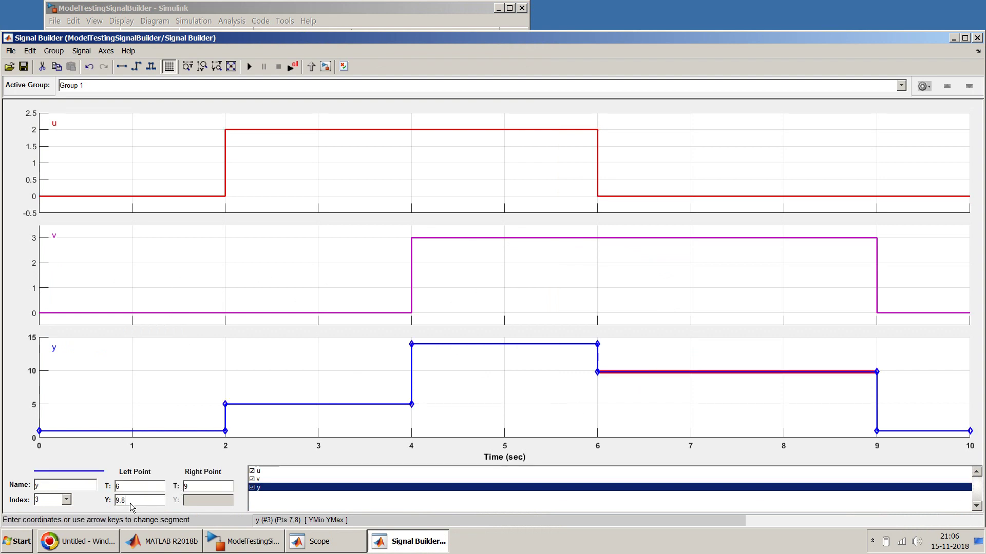
{"action": "key", "text": "BackSpace"}
{"action": "key", "text": "BackSpace"}
{"action": "key", "text": "BackSpace"}
{"action": "type", "text": "10"}
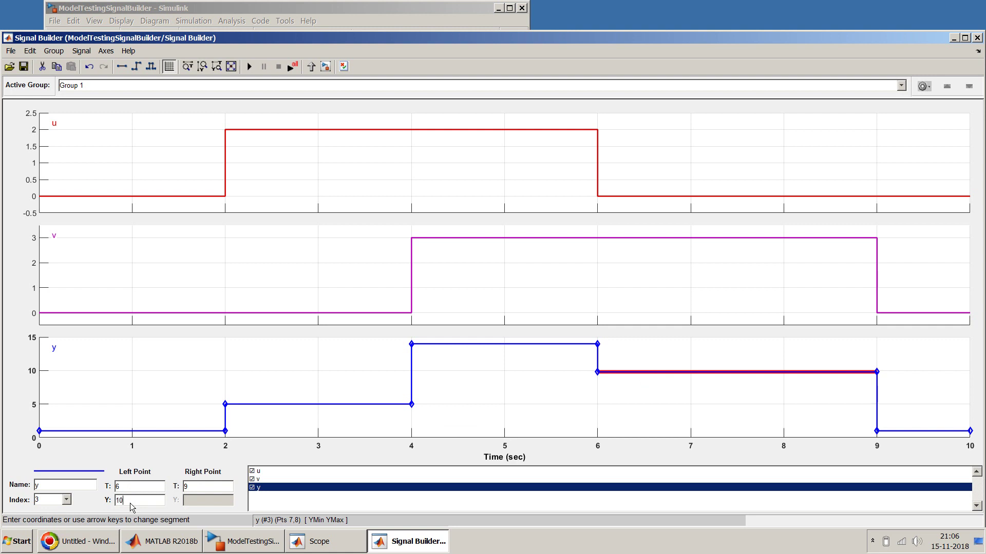
{"action": "key", "text": "Return"}
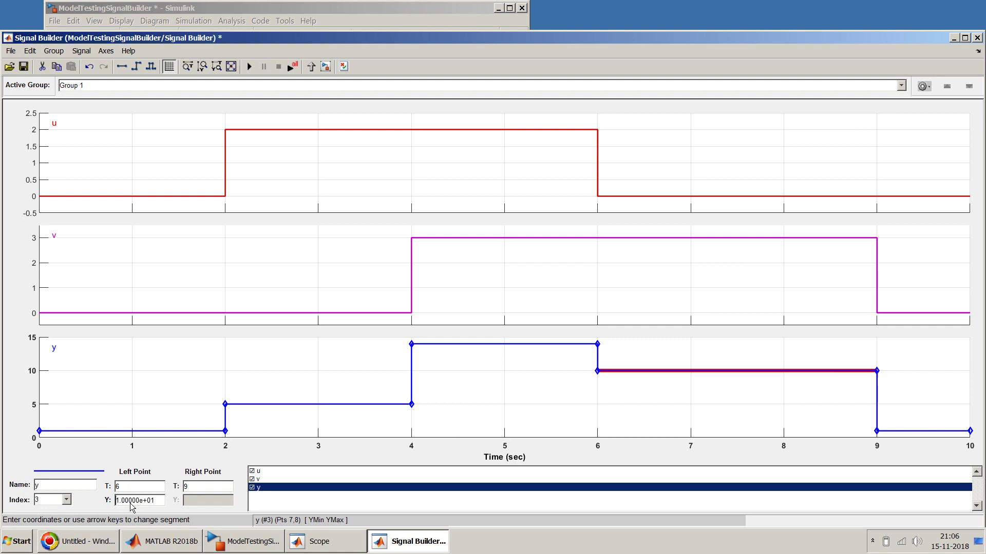
{"action": "left_click", "coordinate": [24, 67]}
{"action": "left_click", "coordinate": [977, 38]}
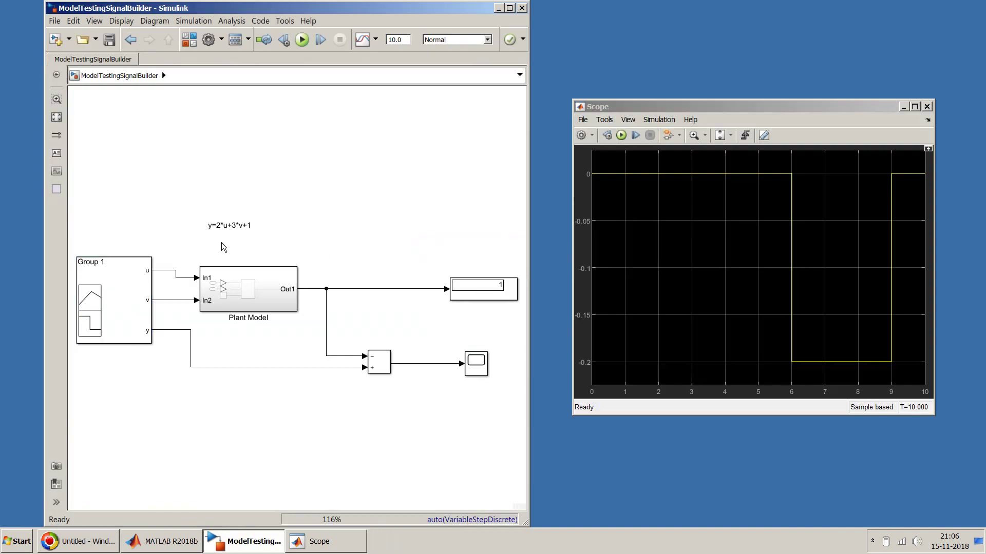
{"action": "left_click", "coordinate": [300, 44]}
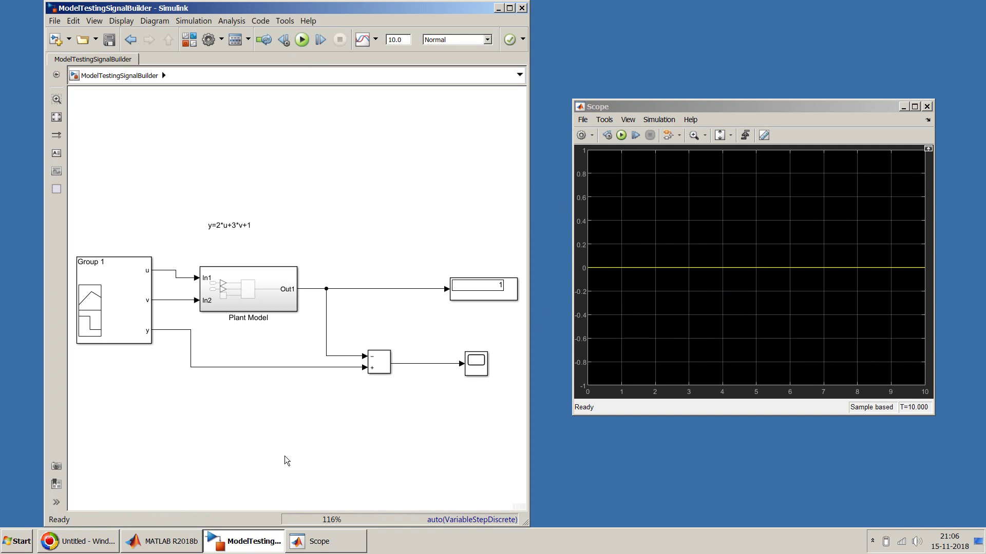
Step: Switch to MATLAB and open the ScopeData dataset from the workspace
{"action": "left_click", "coordinate": [166, 546]}
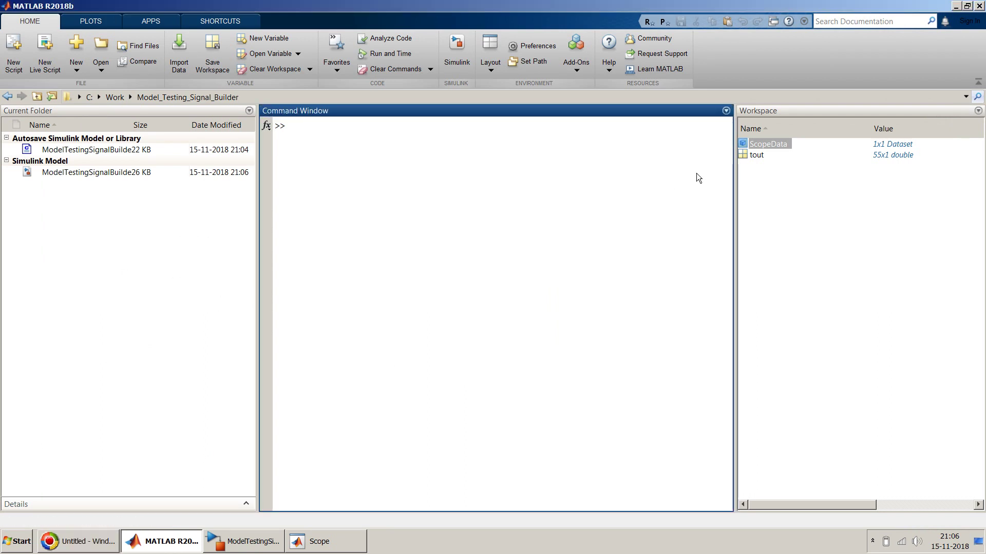
{"action": "left_click", "coordinate": [777, 144]}
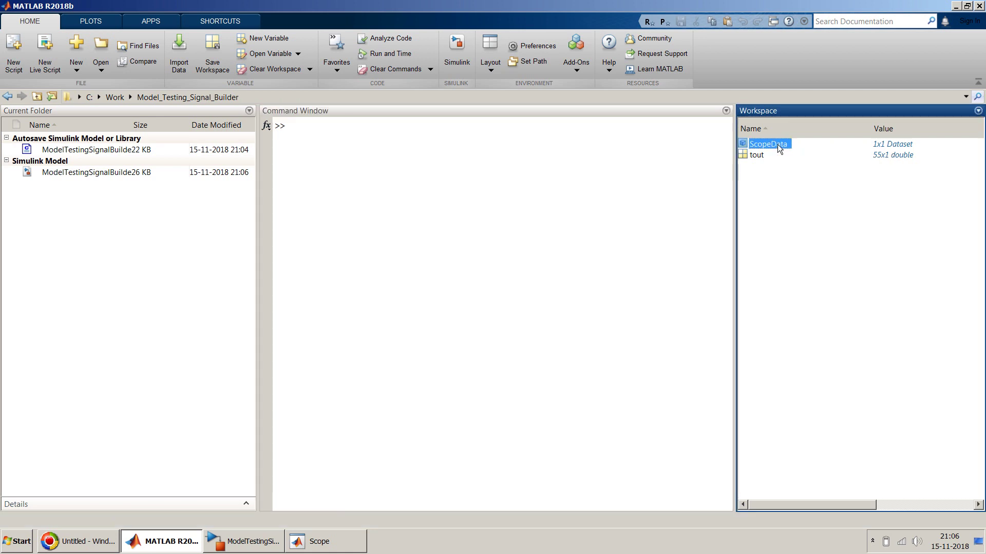
{"action": "left_click", "coordinate": [784, 173]}
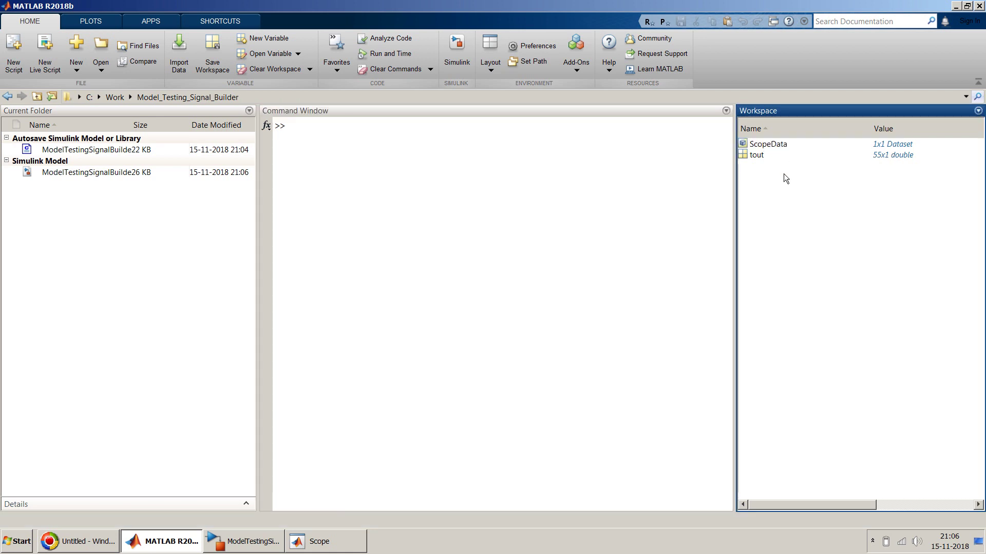
{"action": "double_click", "coordinate": [771, 145]}
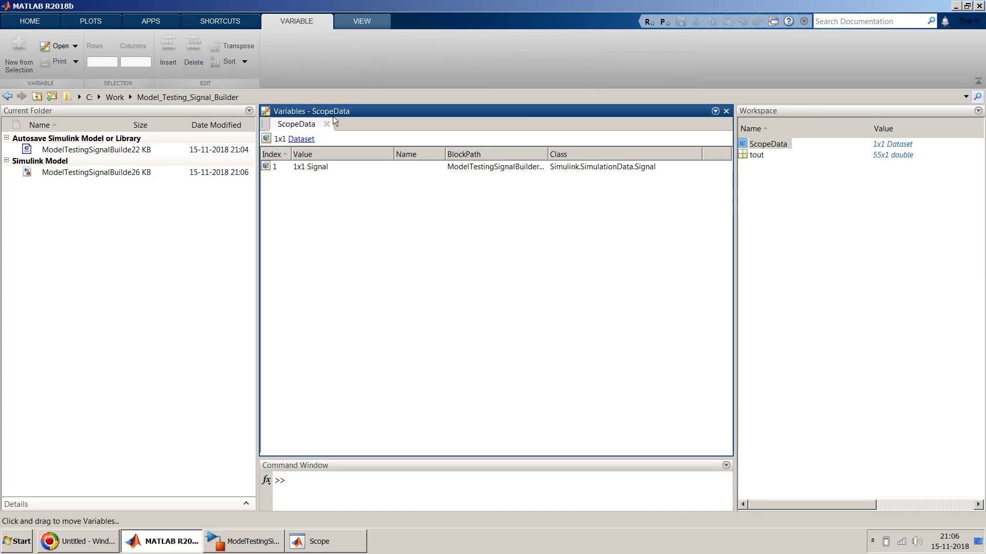
{"action": "left_click", "coordinate": [309, 139]}
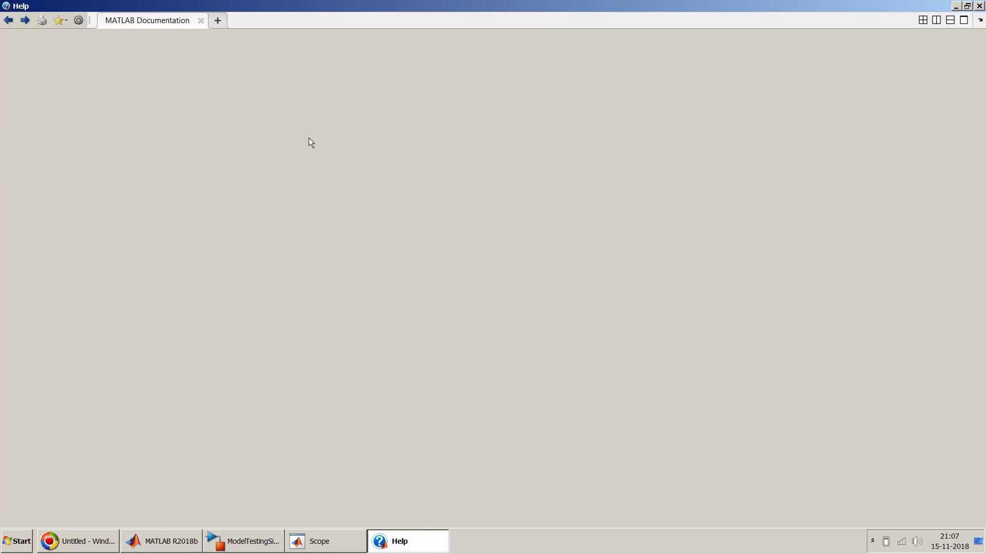
{"action": "left_click", "coordinate": [978, 6]}
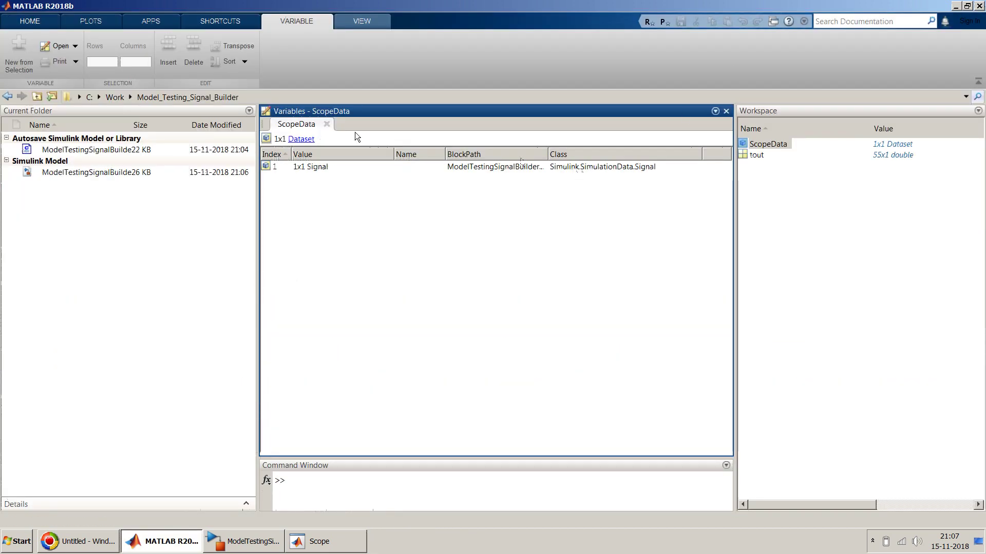
Step: Open the Values timeseries of the first ScopeData signal and check its data through 10 s against the Scope plot
{"action": "double_click", "coordinate": [315, 165]}
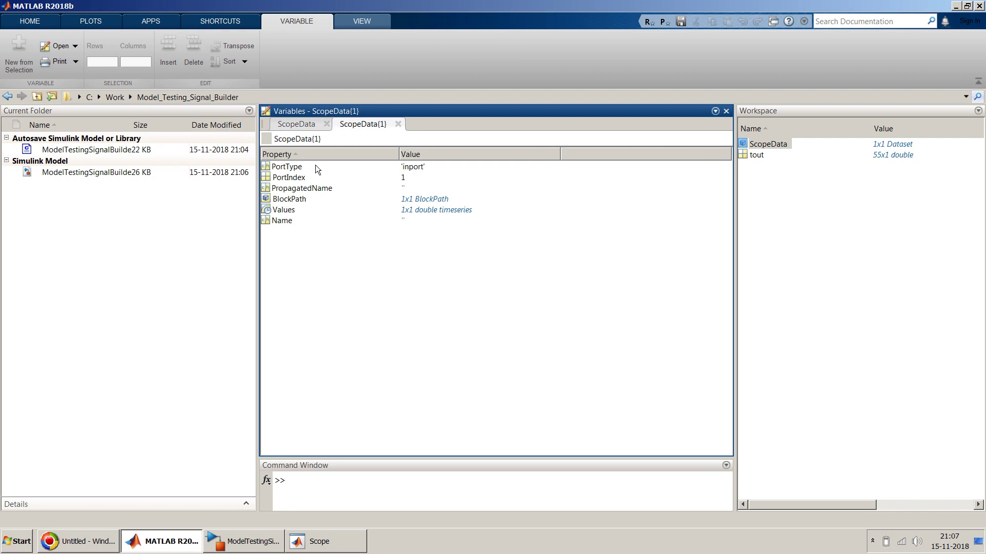
{"action": "left_click", "coordinate": [291, 211]}
{"action": "double_click", "coordinate": [291, 211]}
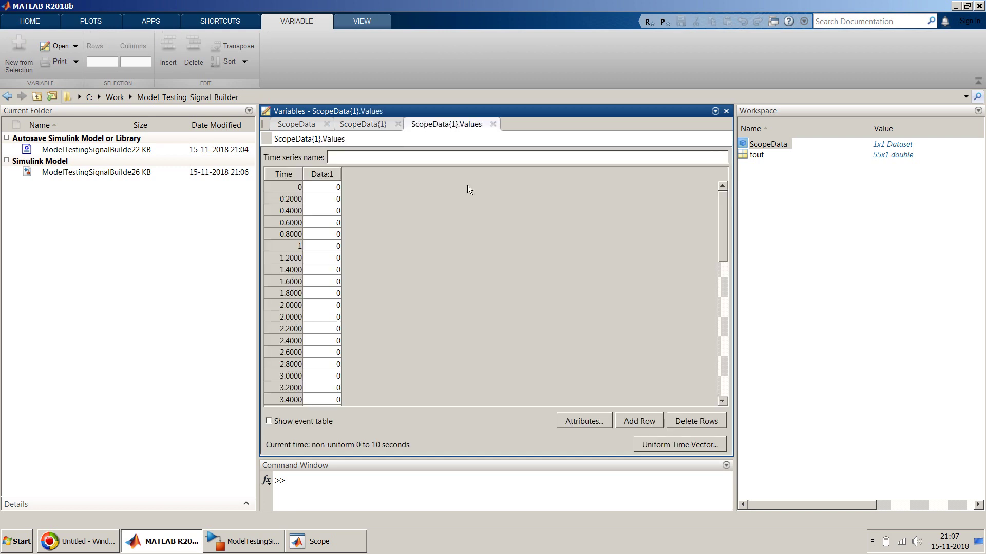
{"action": "mouse_move", "coordinate": [723, 205]}
{"action": "left_mouse_down"}
{"action": "mouse_move", "coordinate": [724, 334]}
{"action": "mouse_move", "coordinate": [709, 214]}
{"action": "left_mouse_up"}
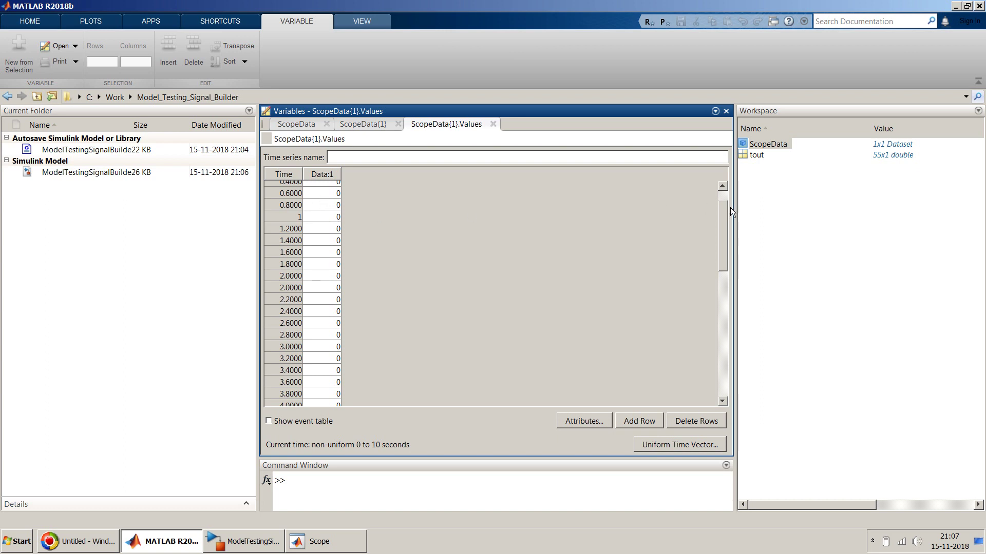
{"action": "left_click_drag", "start_coordinate": [725, 209], "coordinate": [721, 347]}
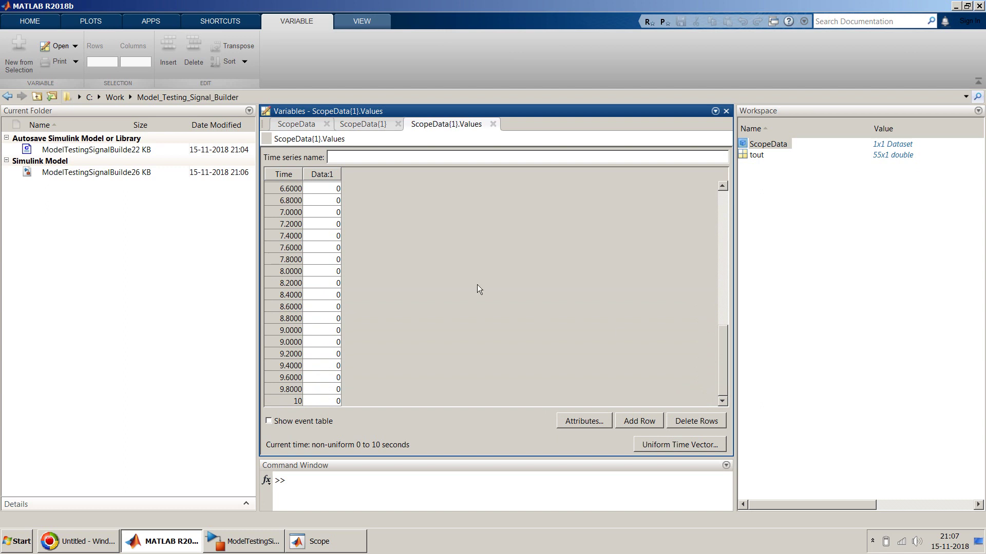
{"action": "left_click", "coordinate": [319, 548]}
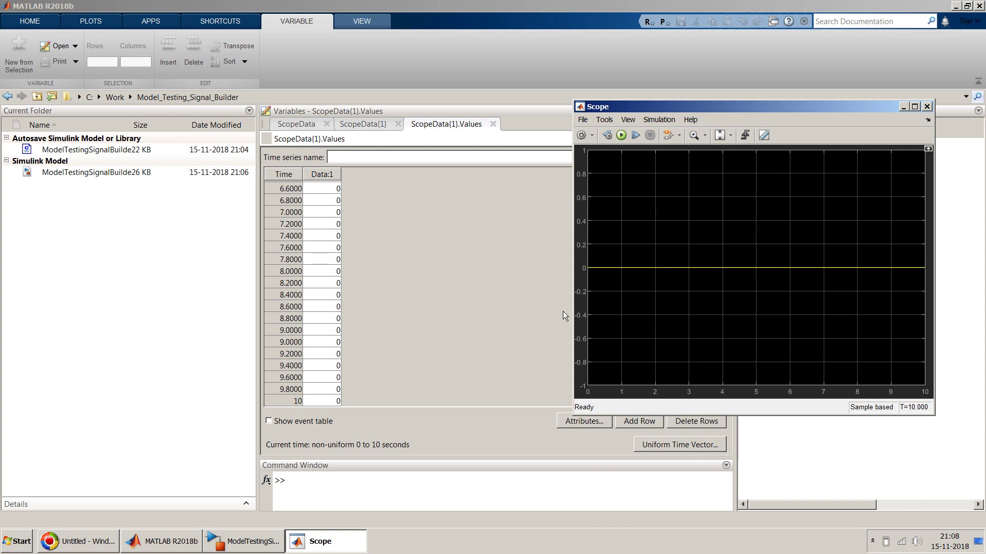
{"action": "left_click", "coordinate": [512, 310]}
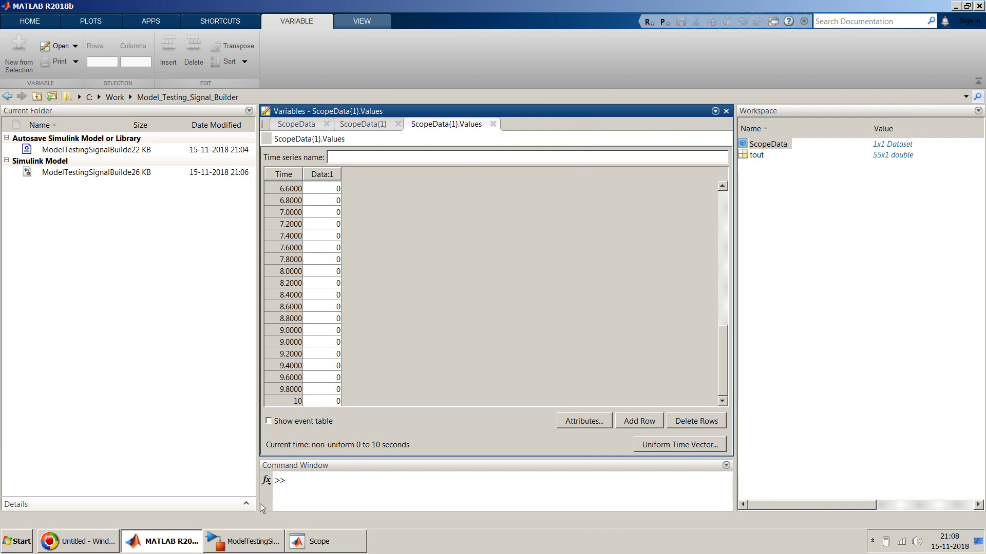
Step: Return to the Simulink model and move the y=2*u+3*v+1 annotation closer above the Plant Model block, centred over it
{"action": "left_click", "coordinate": [242, 542]}
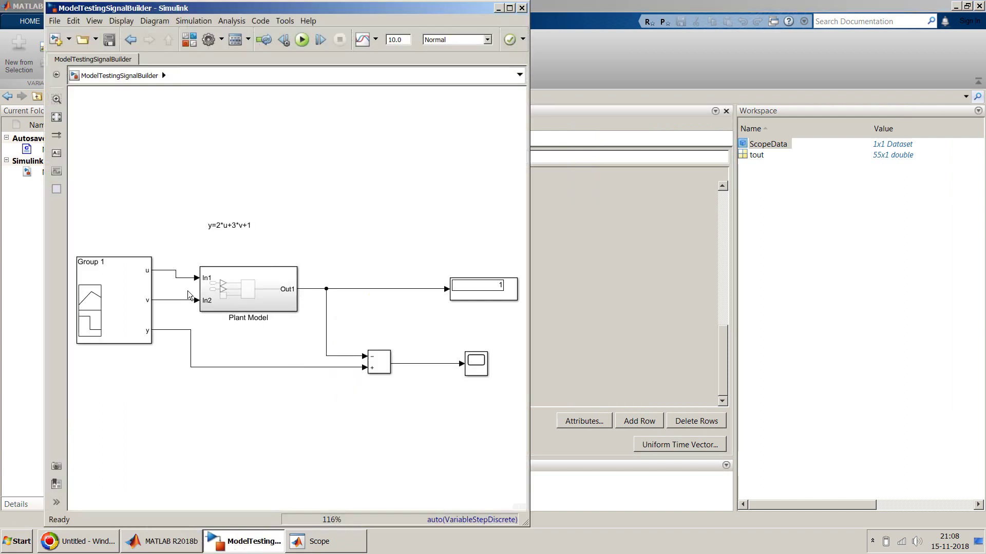
{"action": "left_click", "coordinate": [235, 224]}
{"action": "left_click_drag", "start_coordinate": [235, 225], "coordinate": [254, 236]}
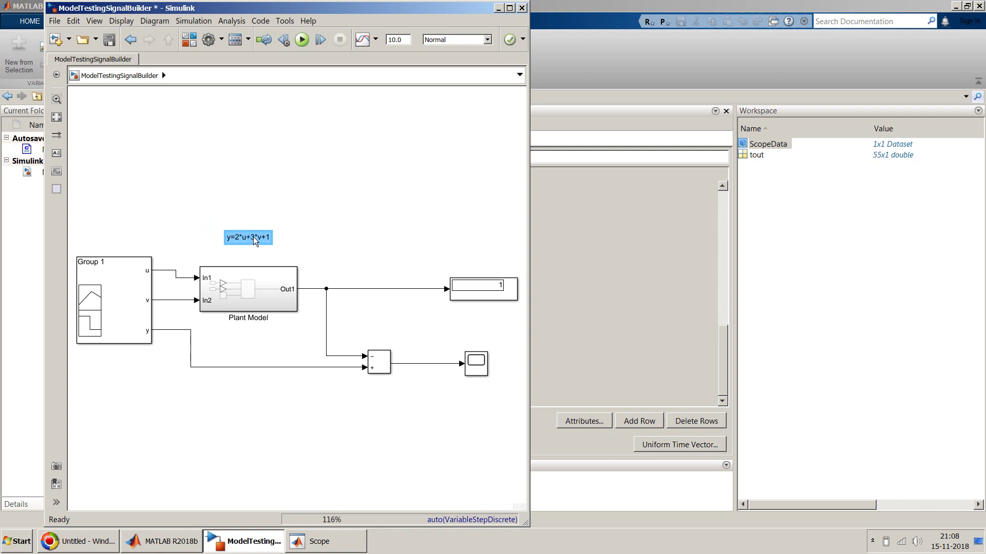
{"action": "left_click", "coordinate": [288, 186]}
{"action": "left_click", "coordinate": [250, 296]}
{"action": "left_click", "coordinate": [134, 284]}
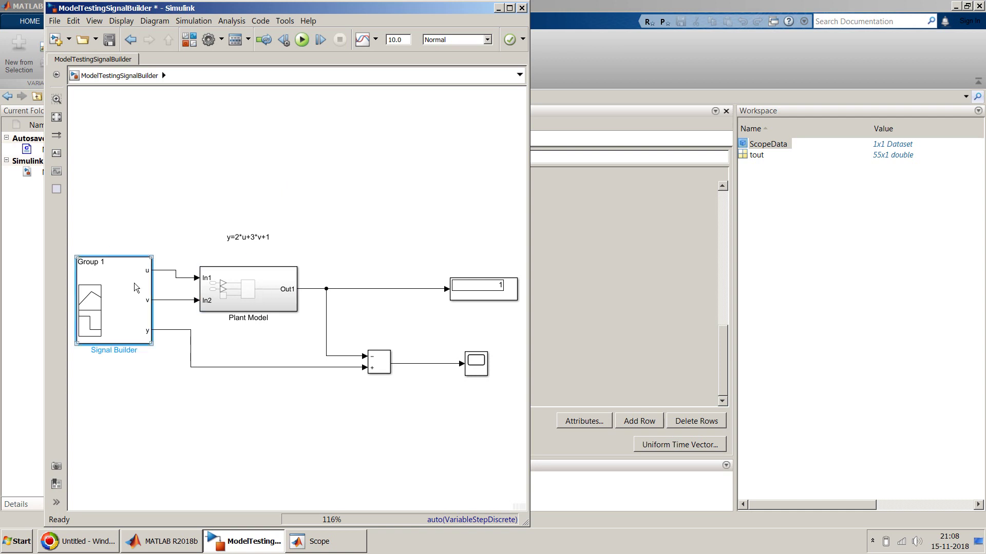